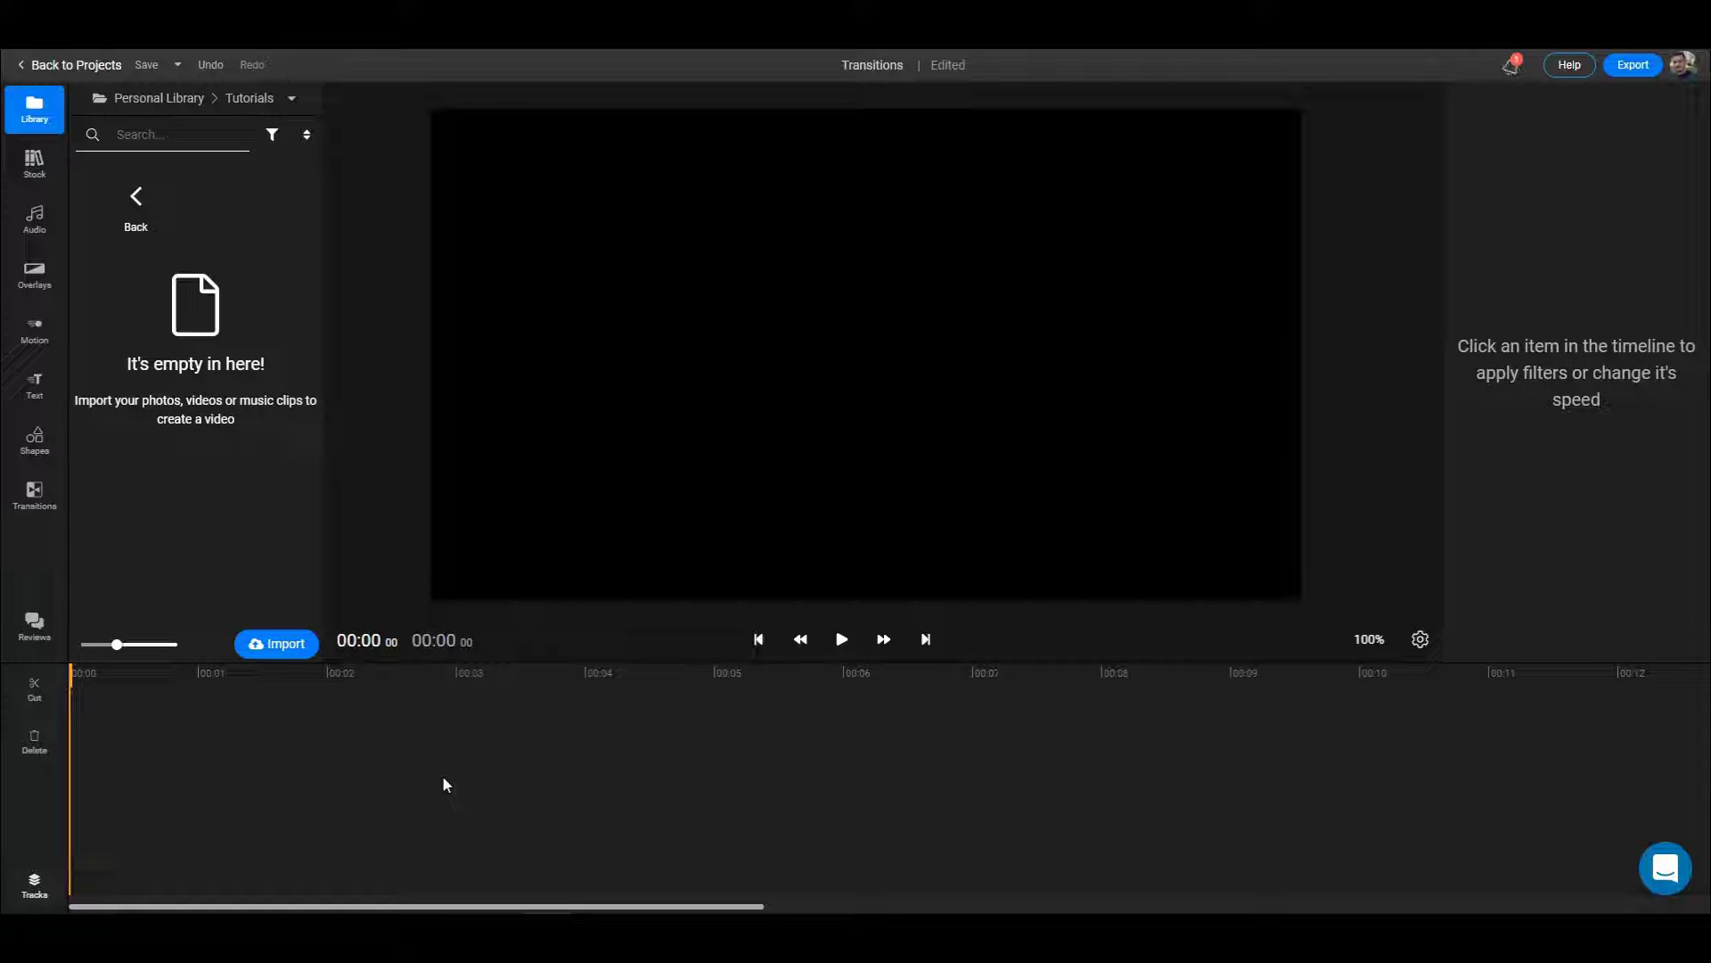
# Open the Import window, close it, then reopen it to list the sources from My device to Camera.
pyautogui.click(287, 645)
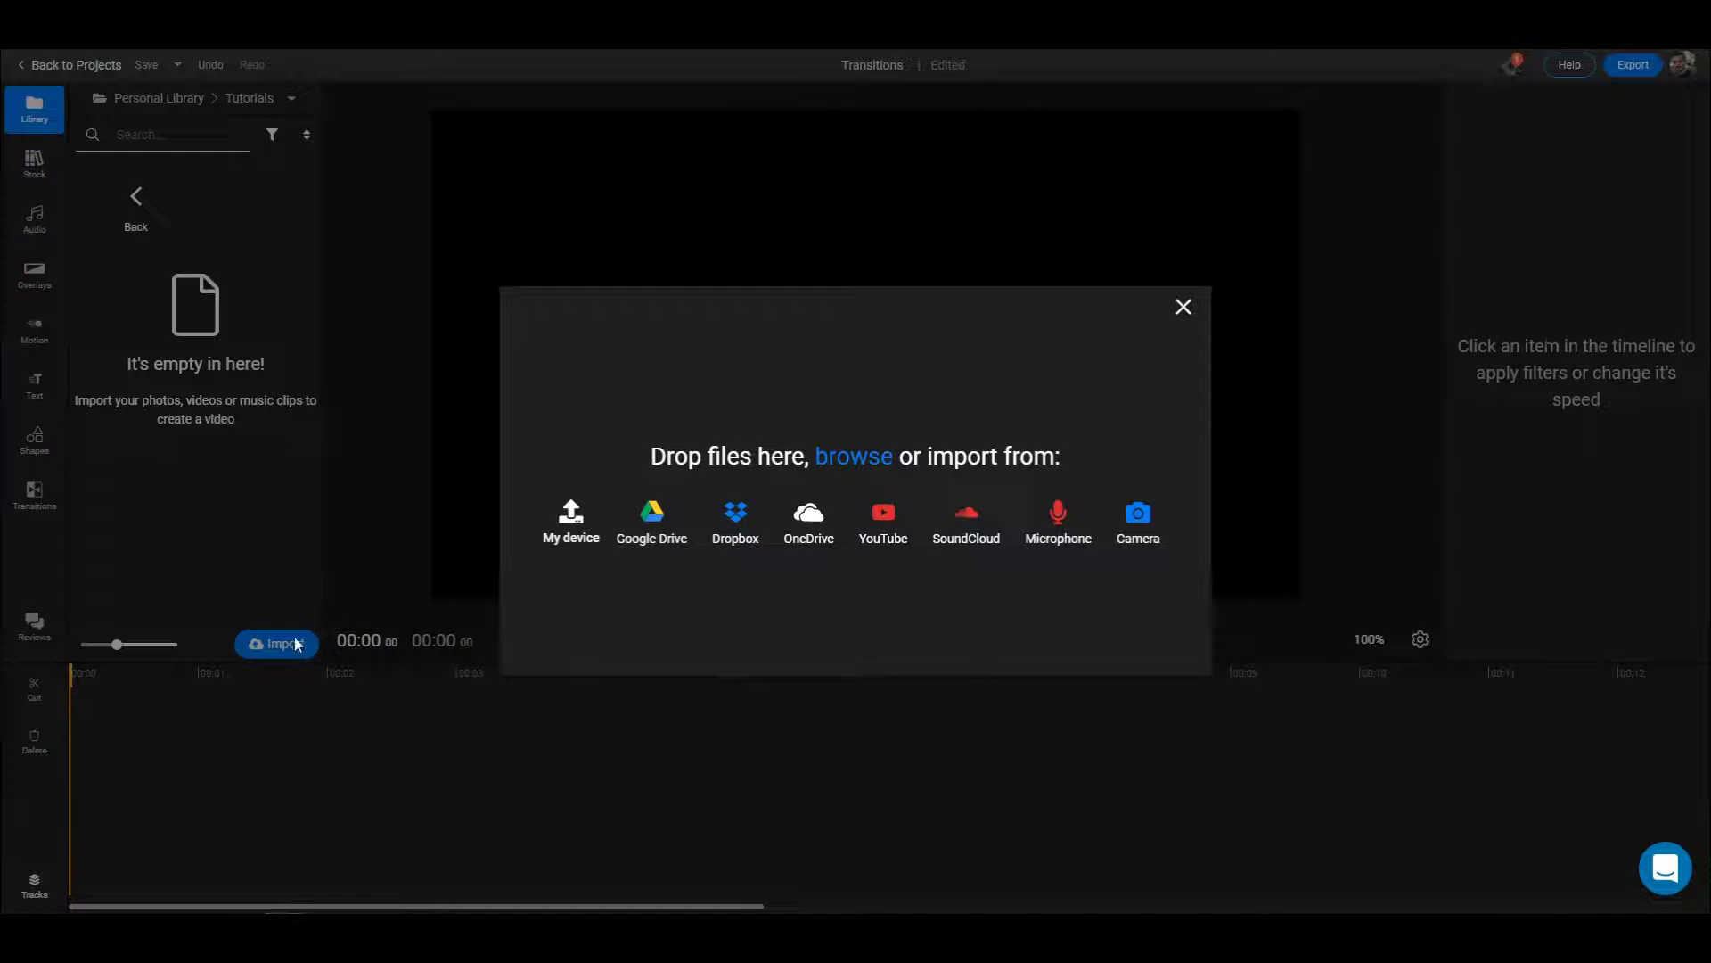
pyautogui.click(352, 615)
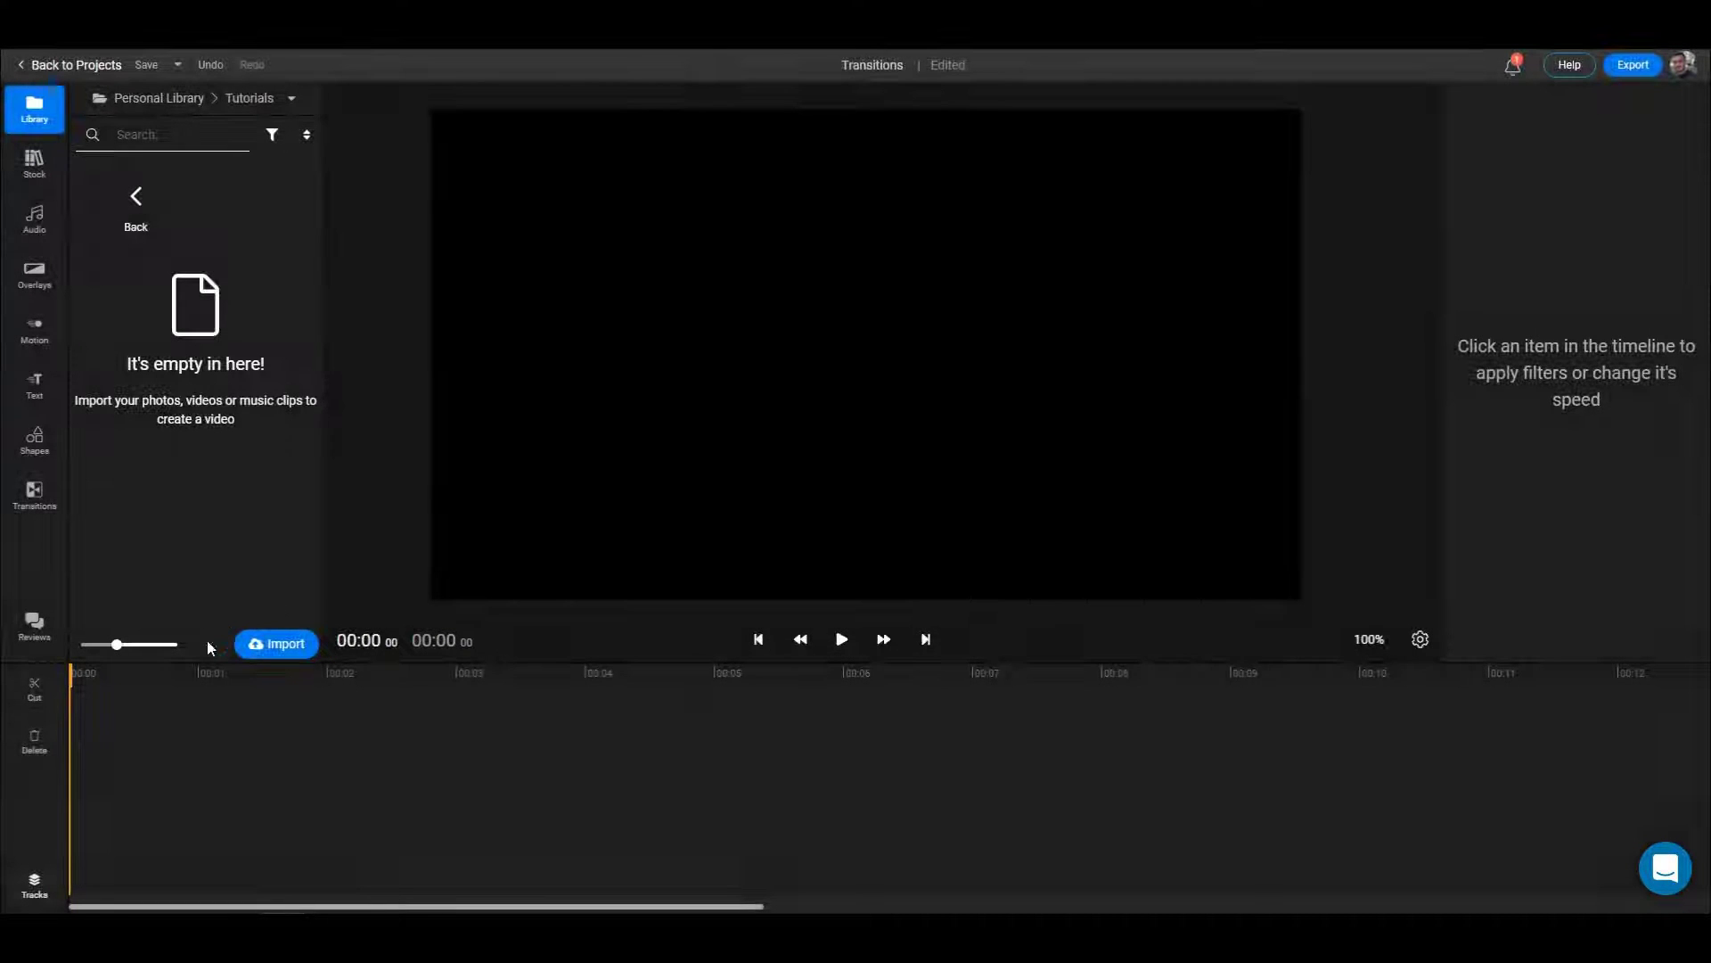
pyautogui.click(269, 654)
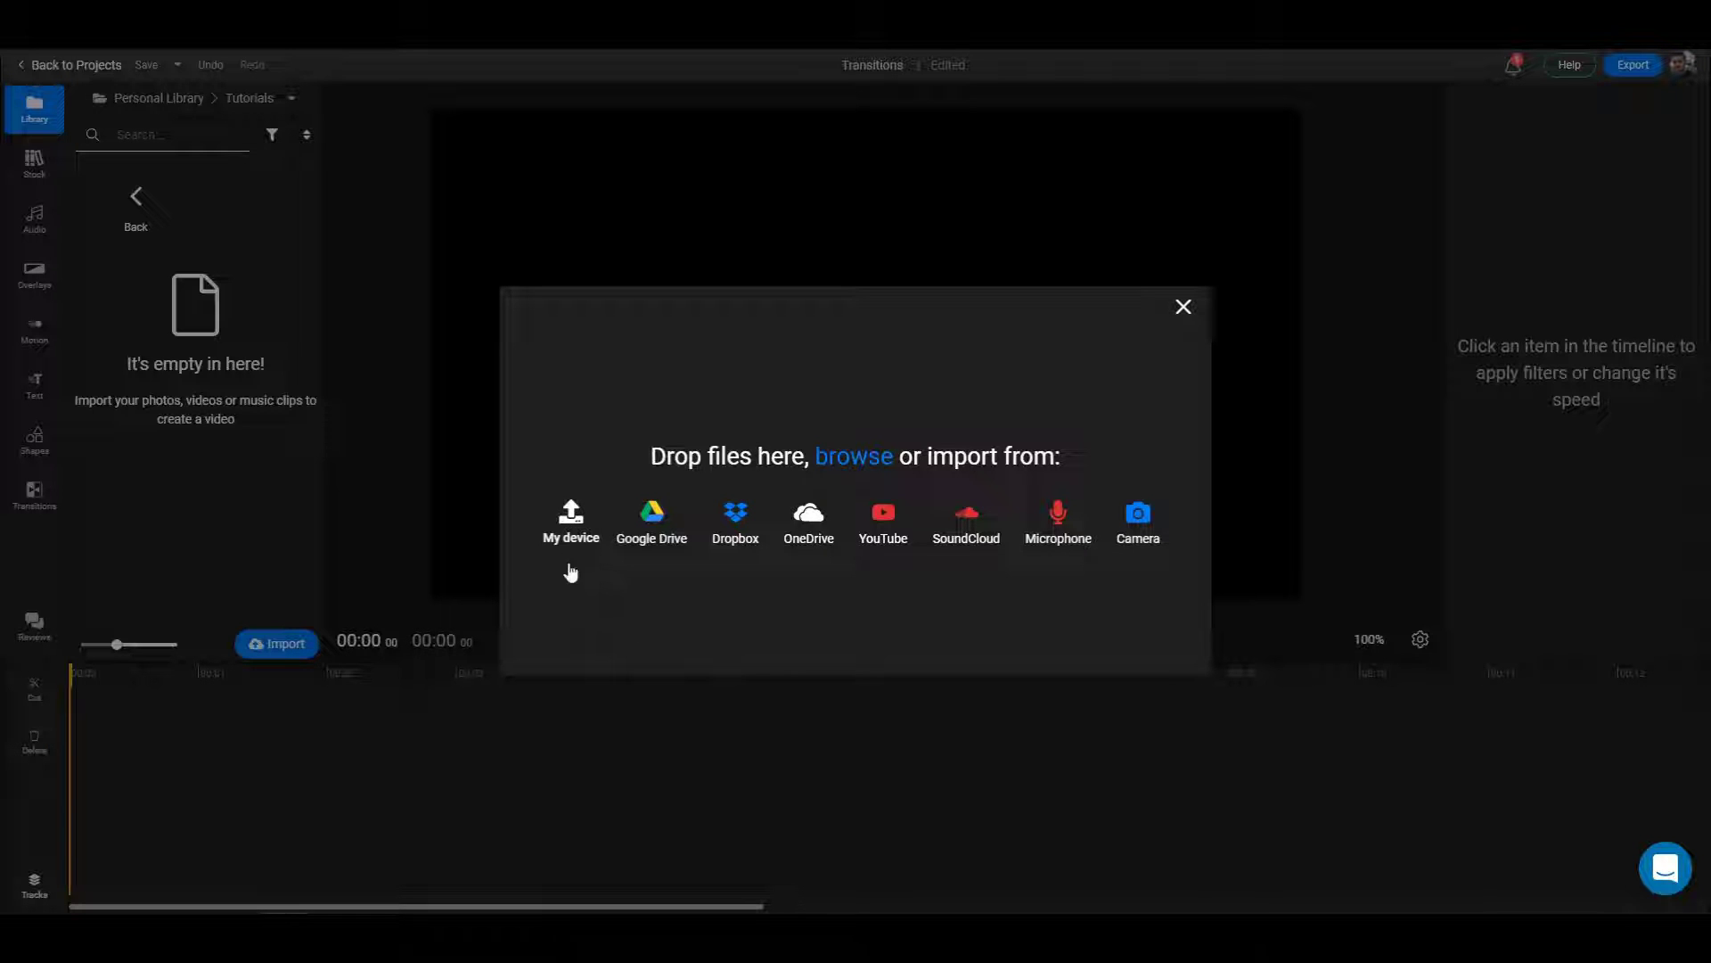
# From My device, select the first row of six Collaboration video clips and import them all.
pyautogui.click(566, 533)
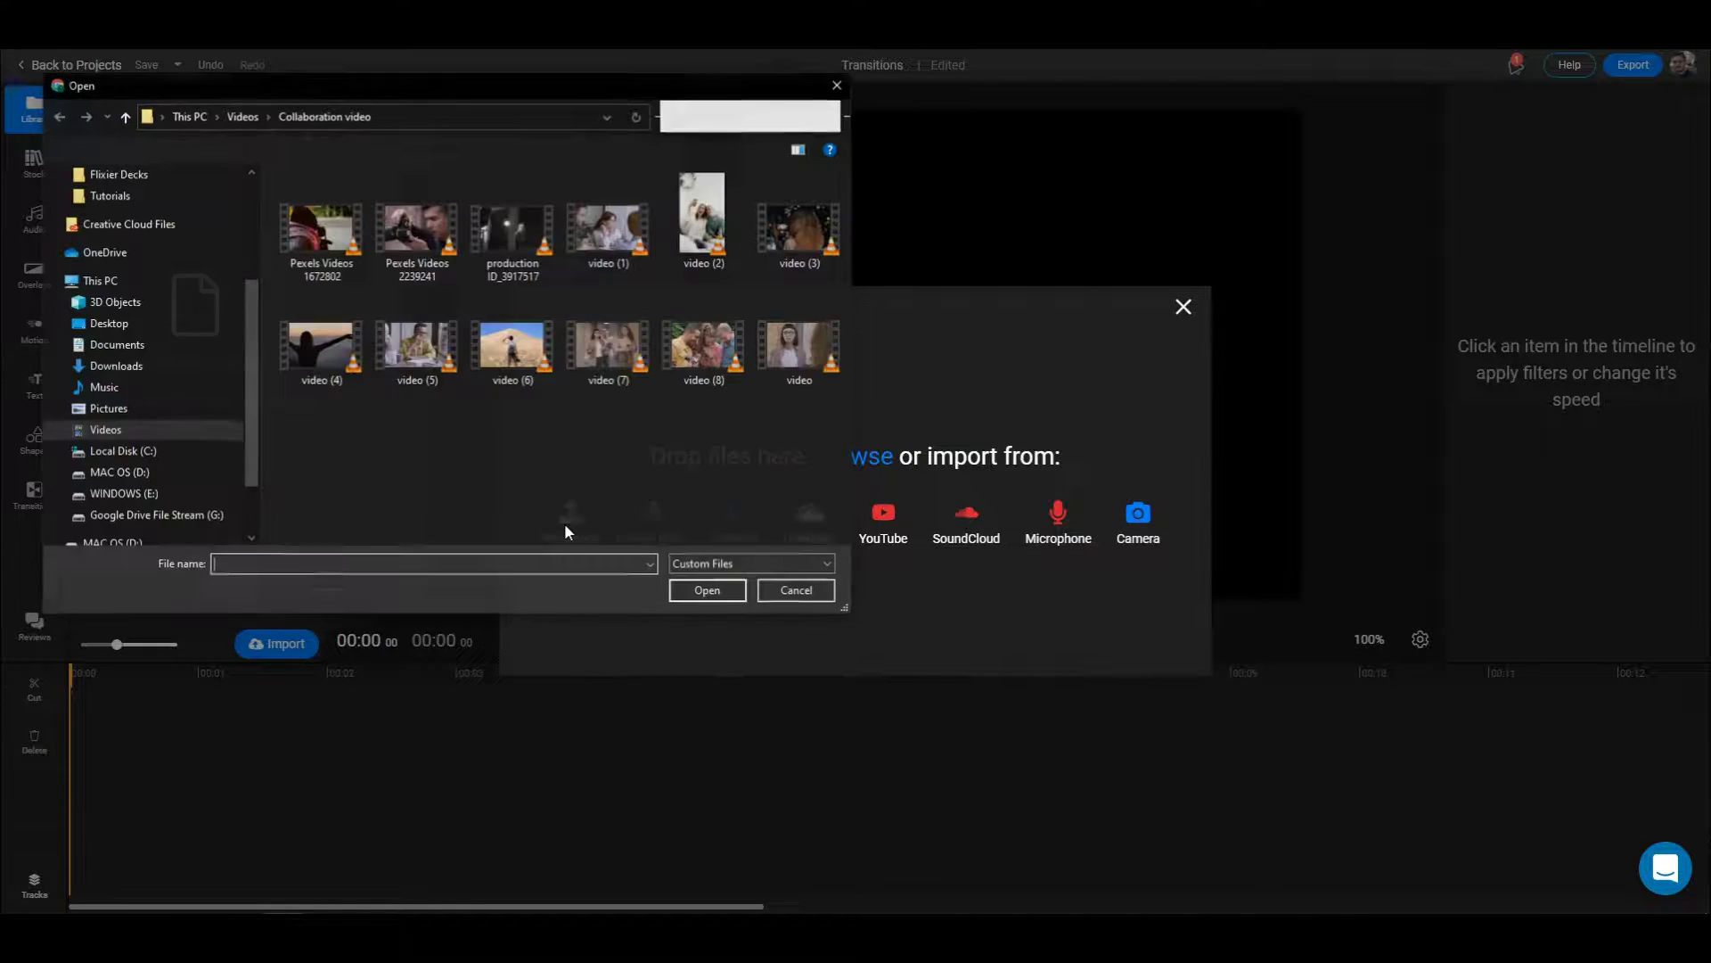
pyautogui.click(338, 257)
pyautogui.keyDown('shift'); pyautogui.click(800, 230); pyautogui.keyUp('shift')
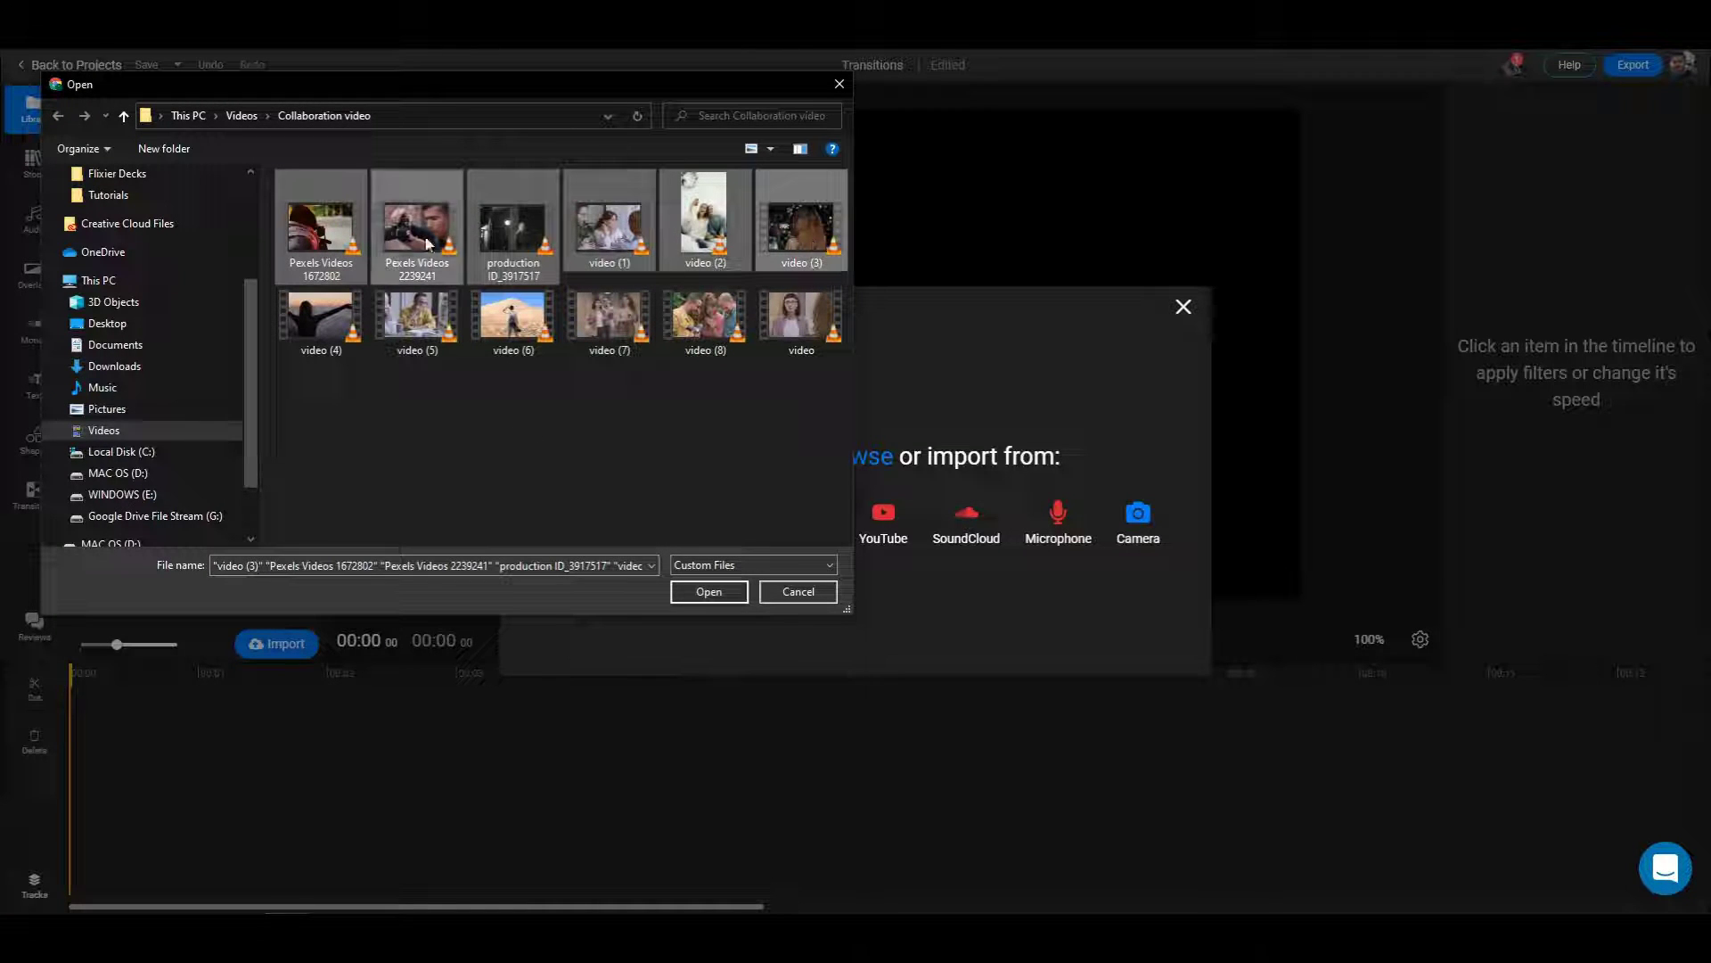
pyautogui.click(691, 597)
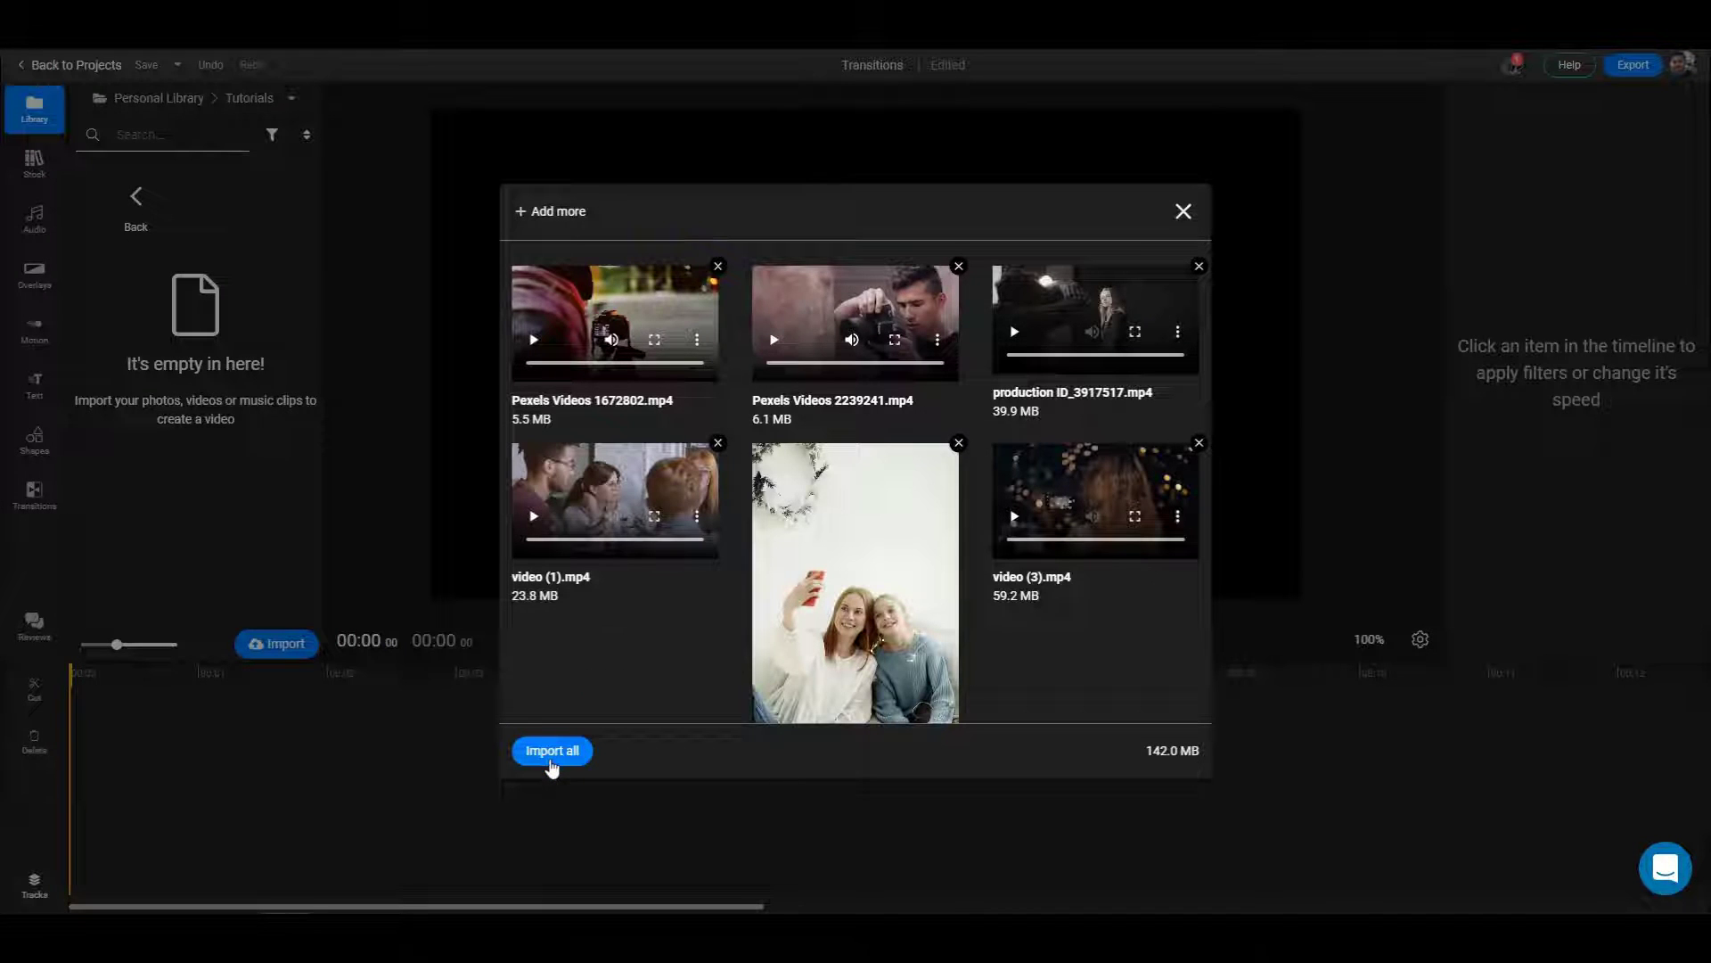
pyautogui.click(550, 751)
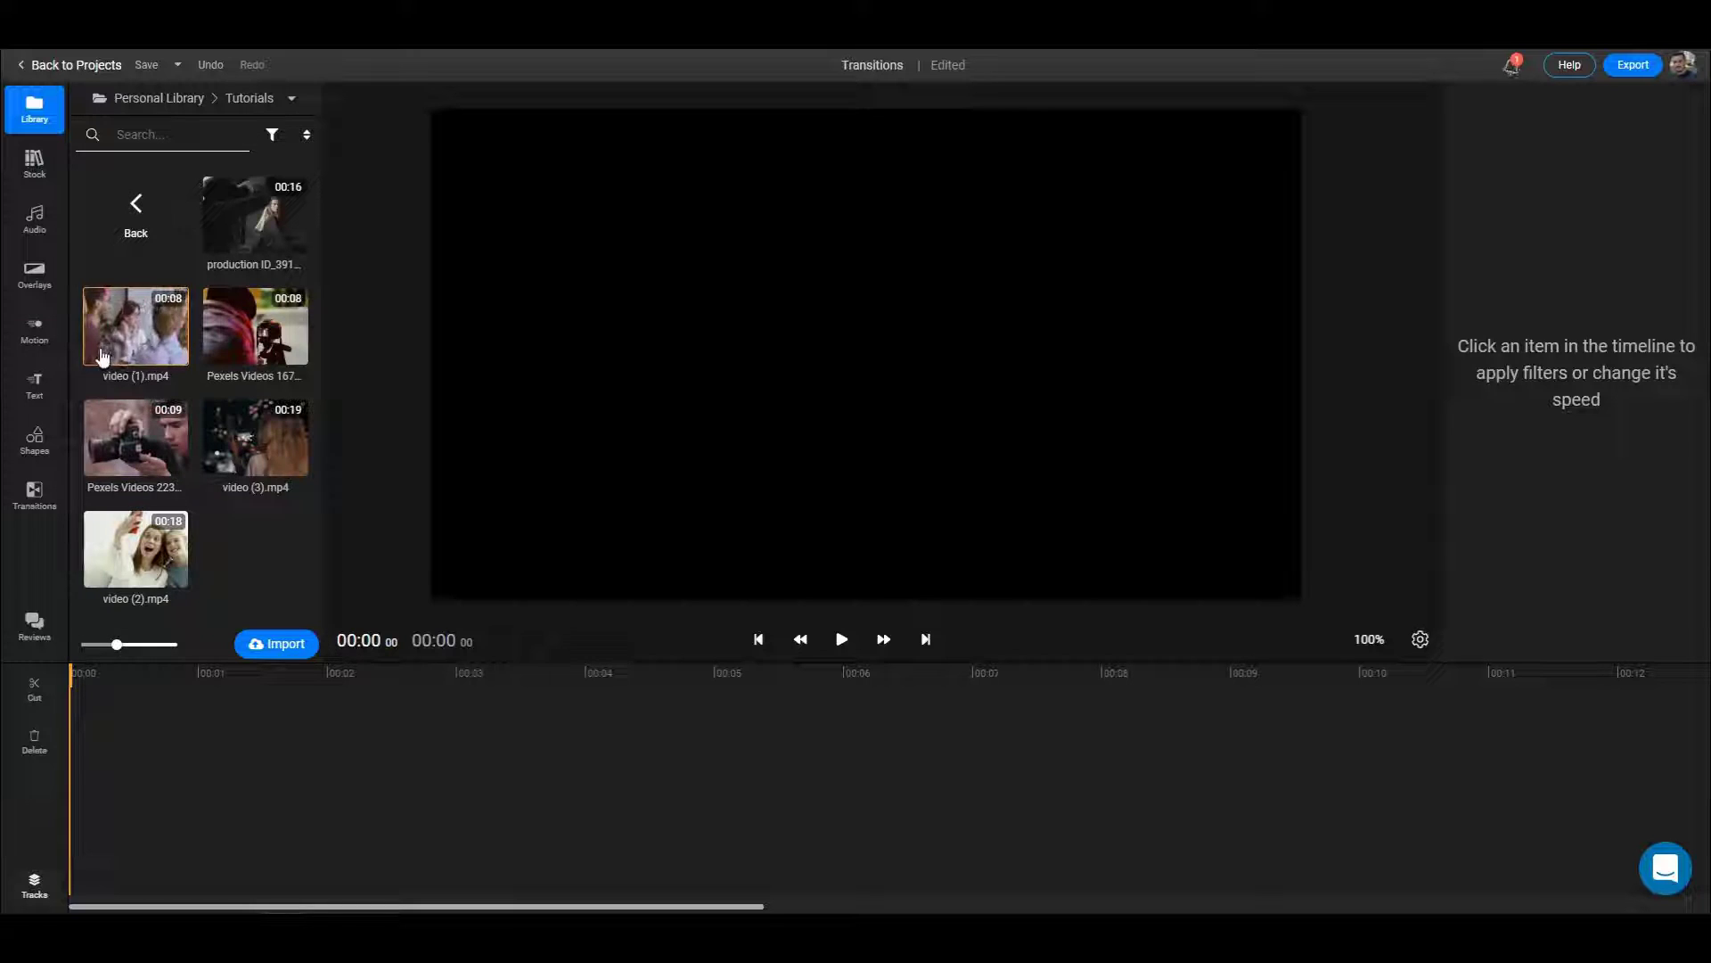
# Preview Pexels Videos 2239241 and drag it onto the canvas as the 9.26-second first clip.
pyautogui.click(134, 448)
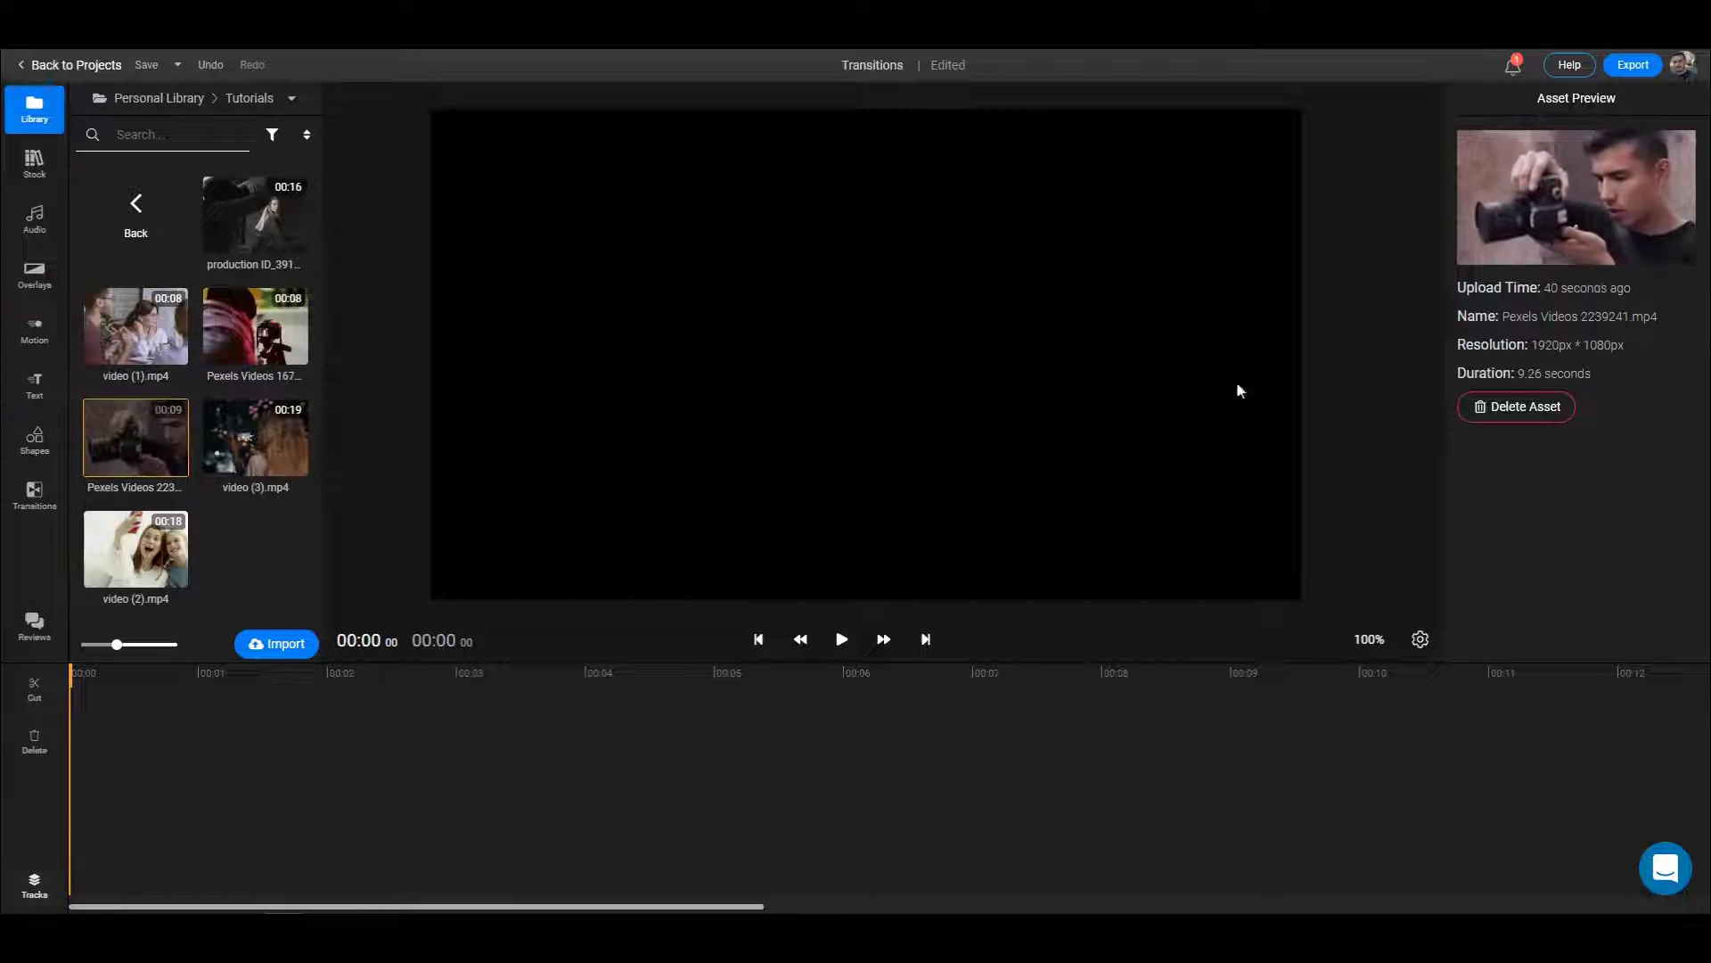
pyautogui.moveTo(1546, 253)
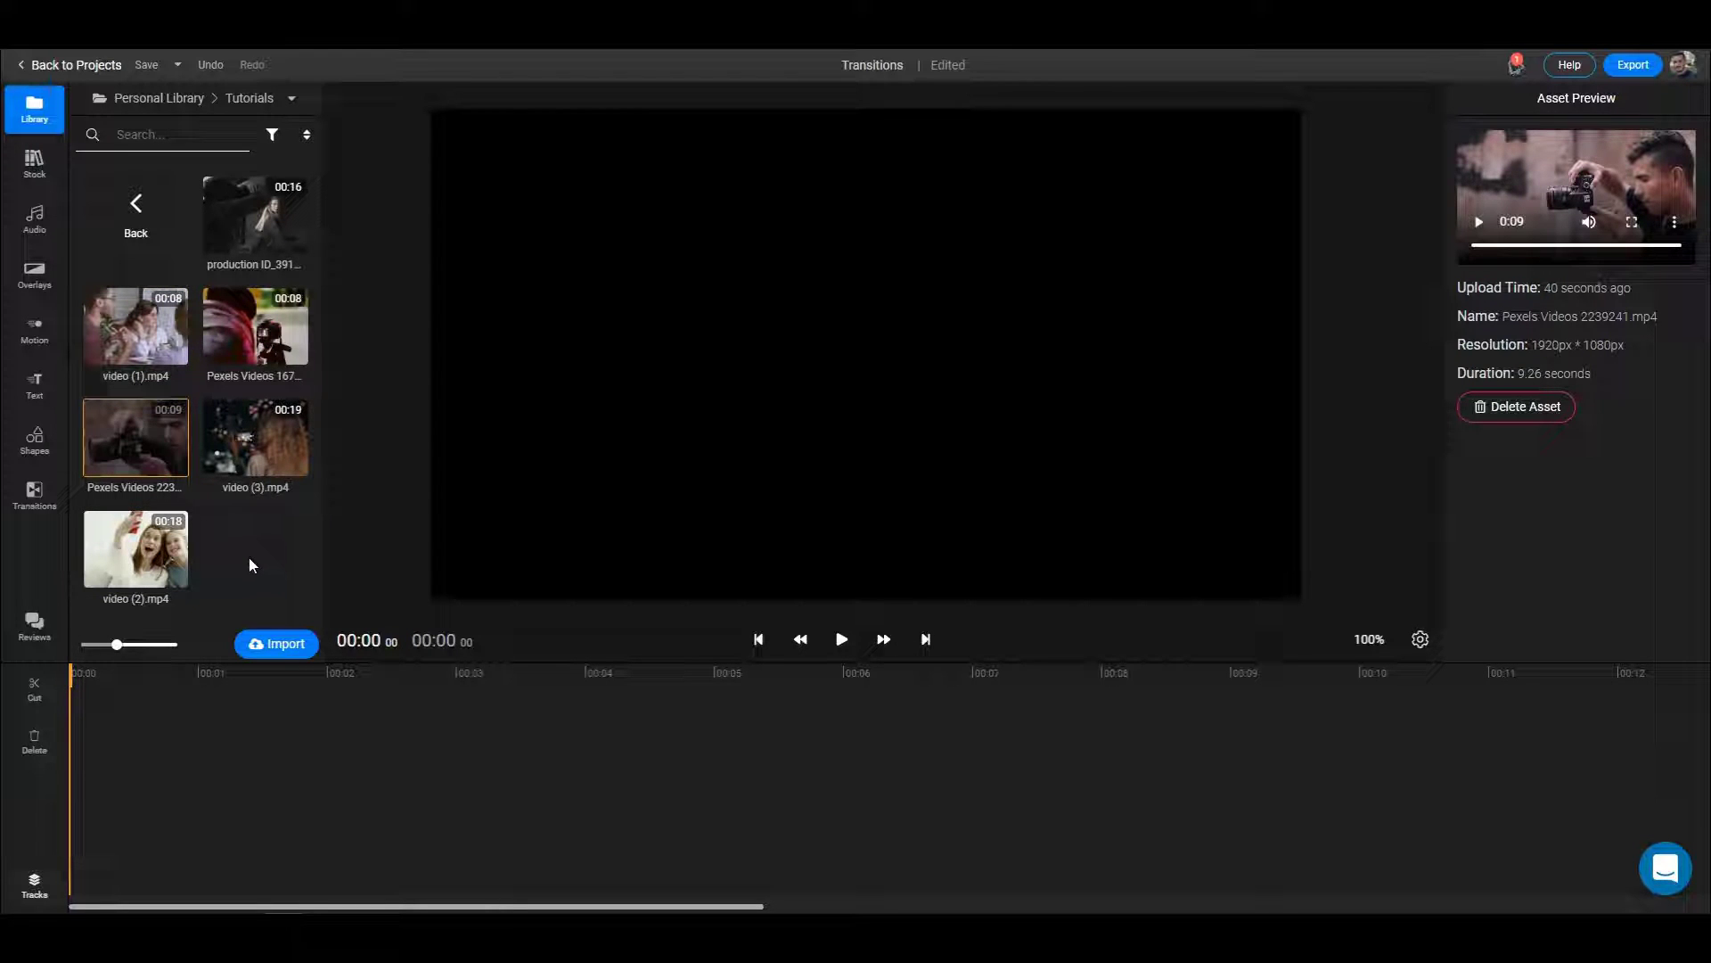
pyautogui.moveTo(106, 446); pyautogui.dragTo(867, 351)
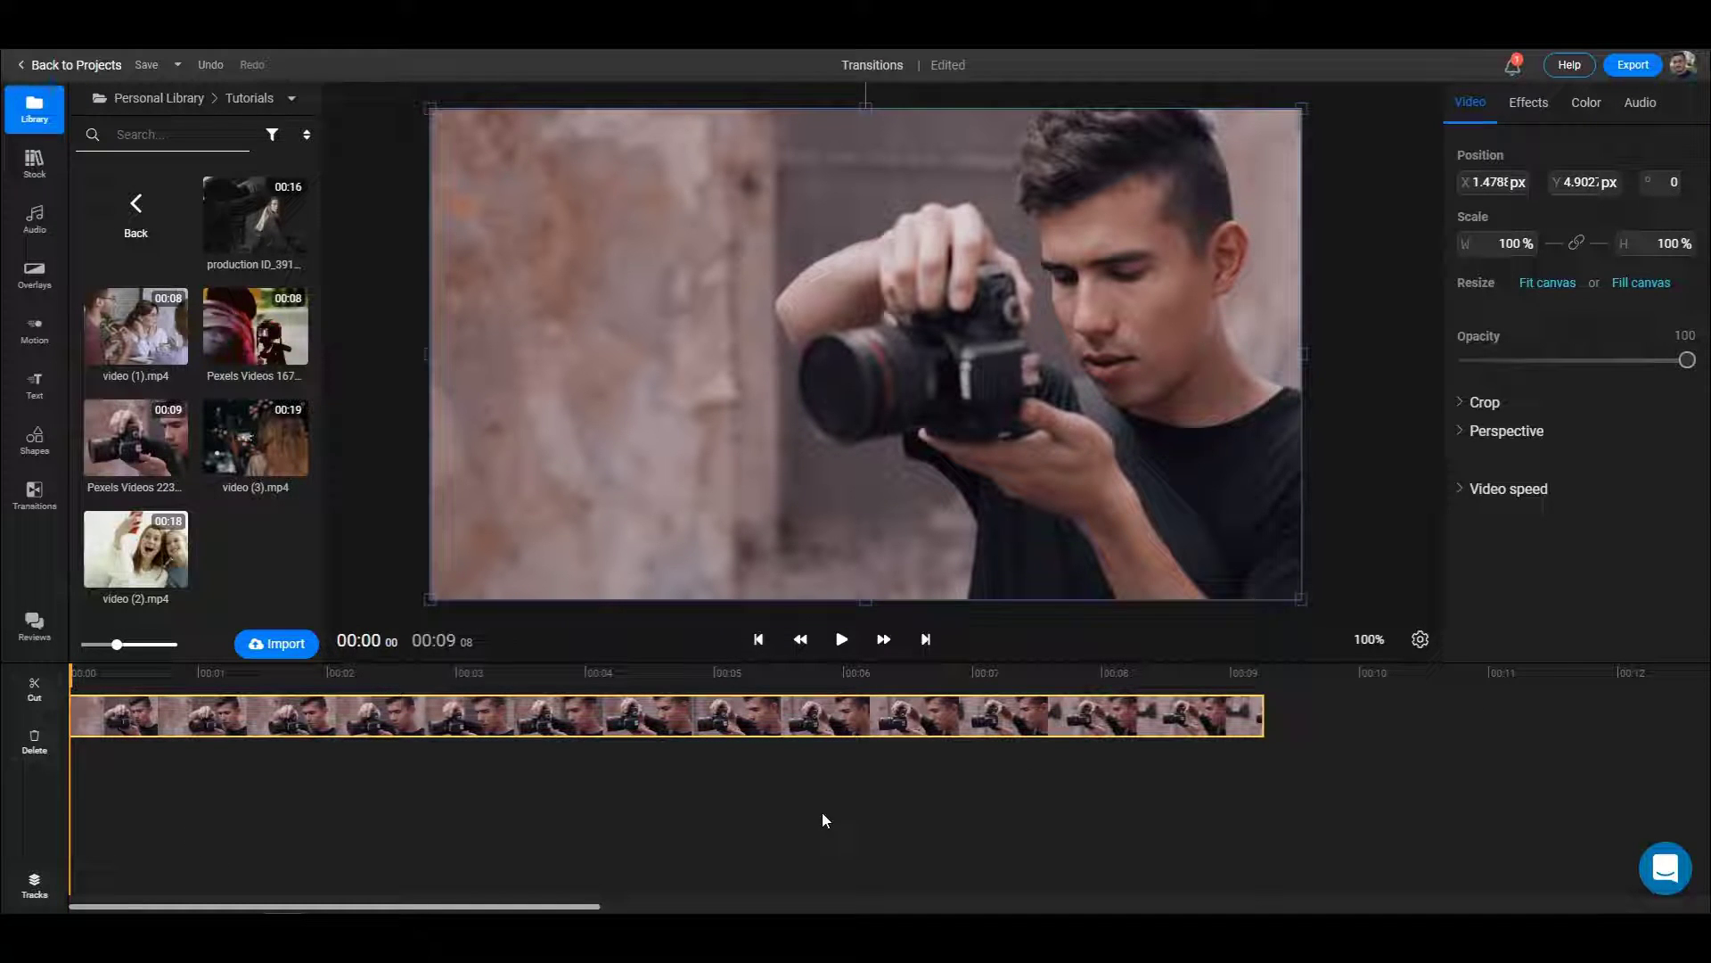
pyautogui.click(840, 641)
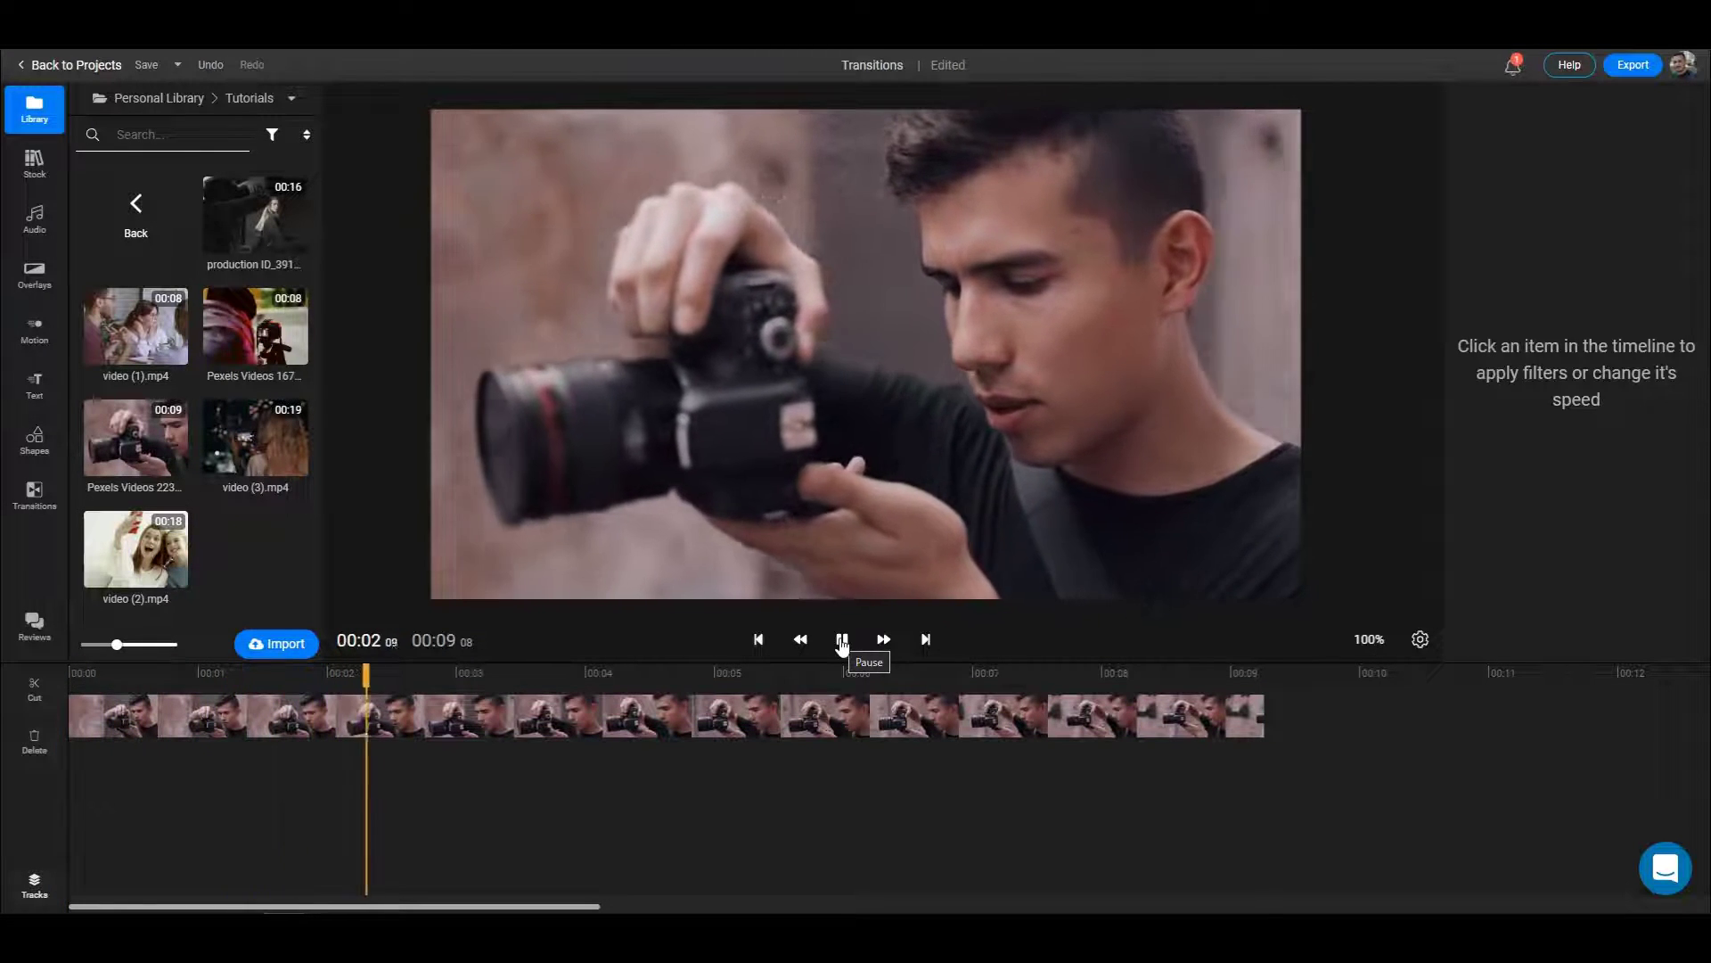
pyautogui.click(841, 640)
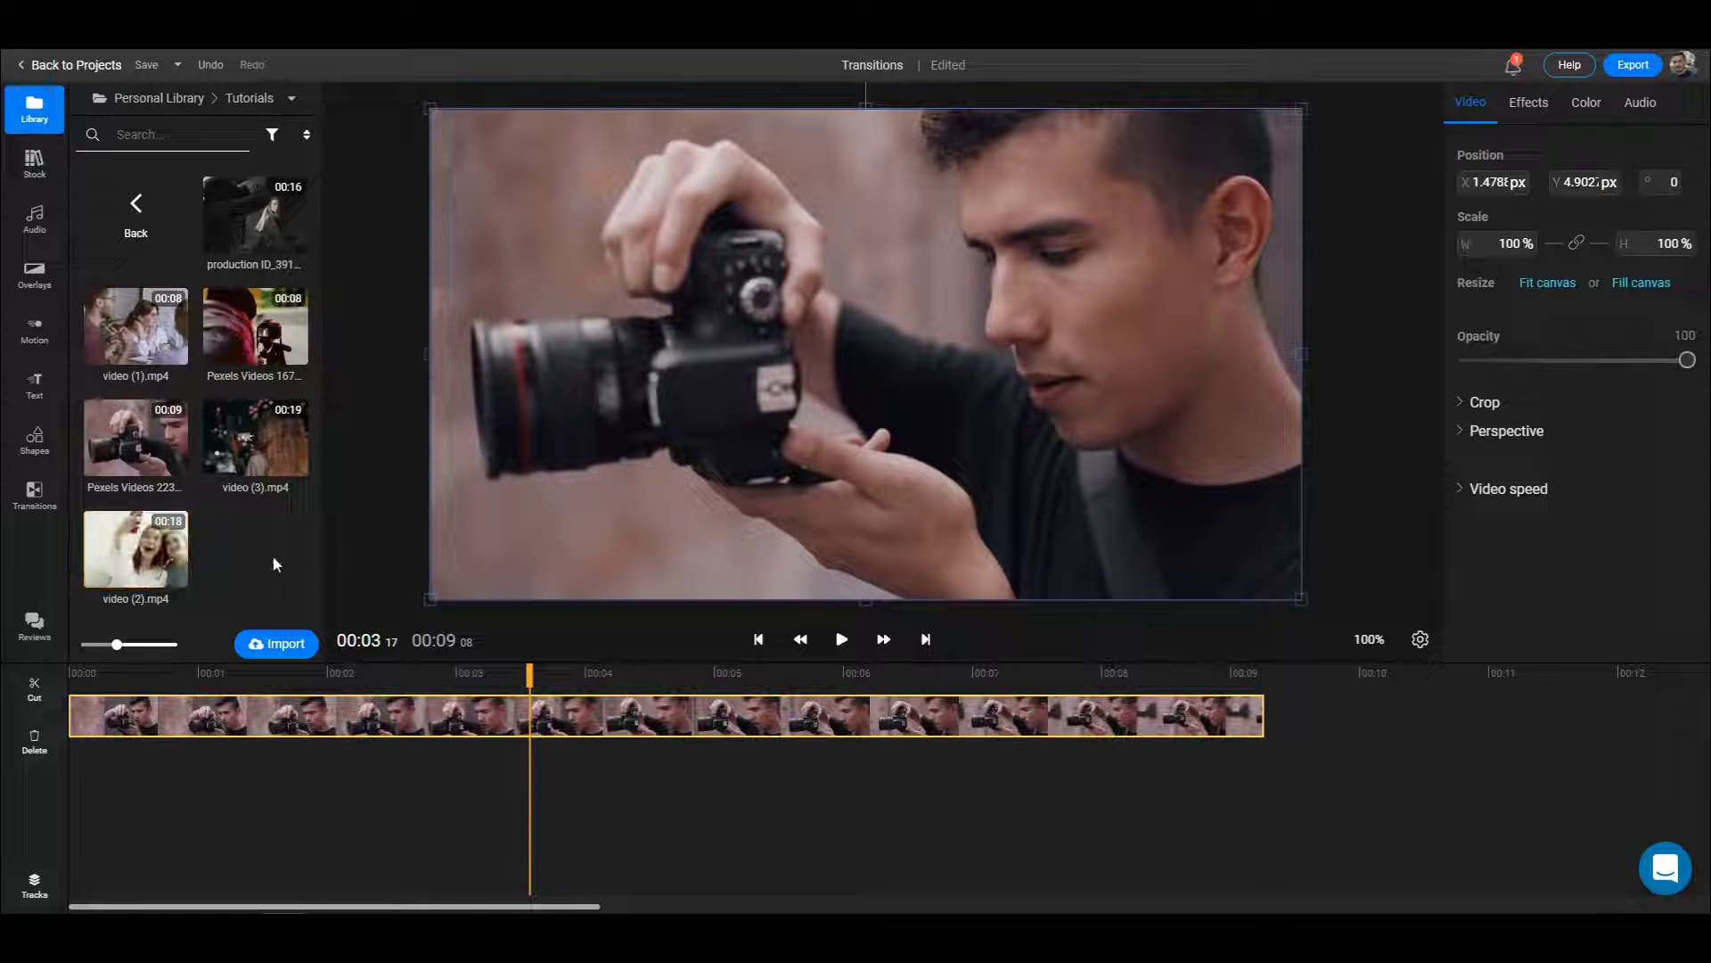
pyautogui.moveTo(124, 556); pyautogui.dragTo(1273, 720)
pyautogui.click(1201, 682)
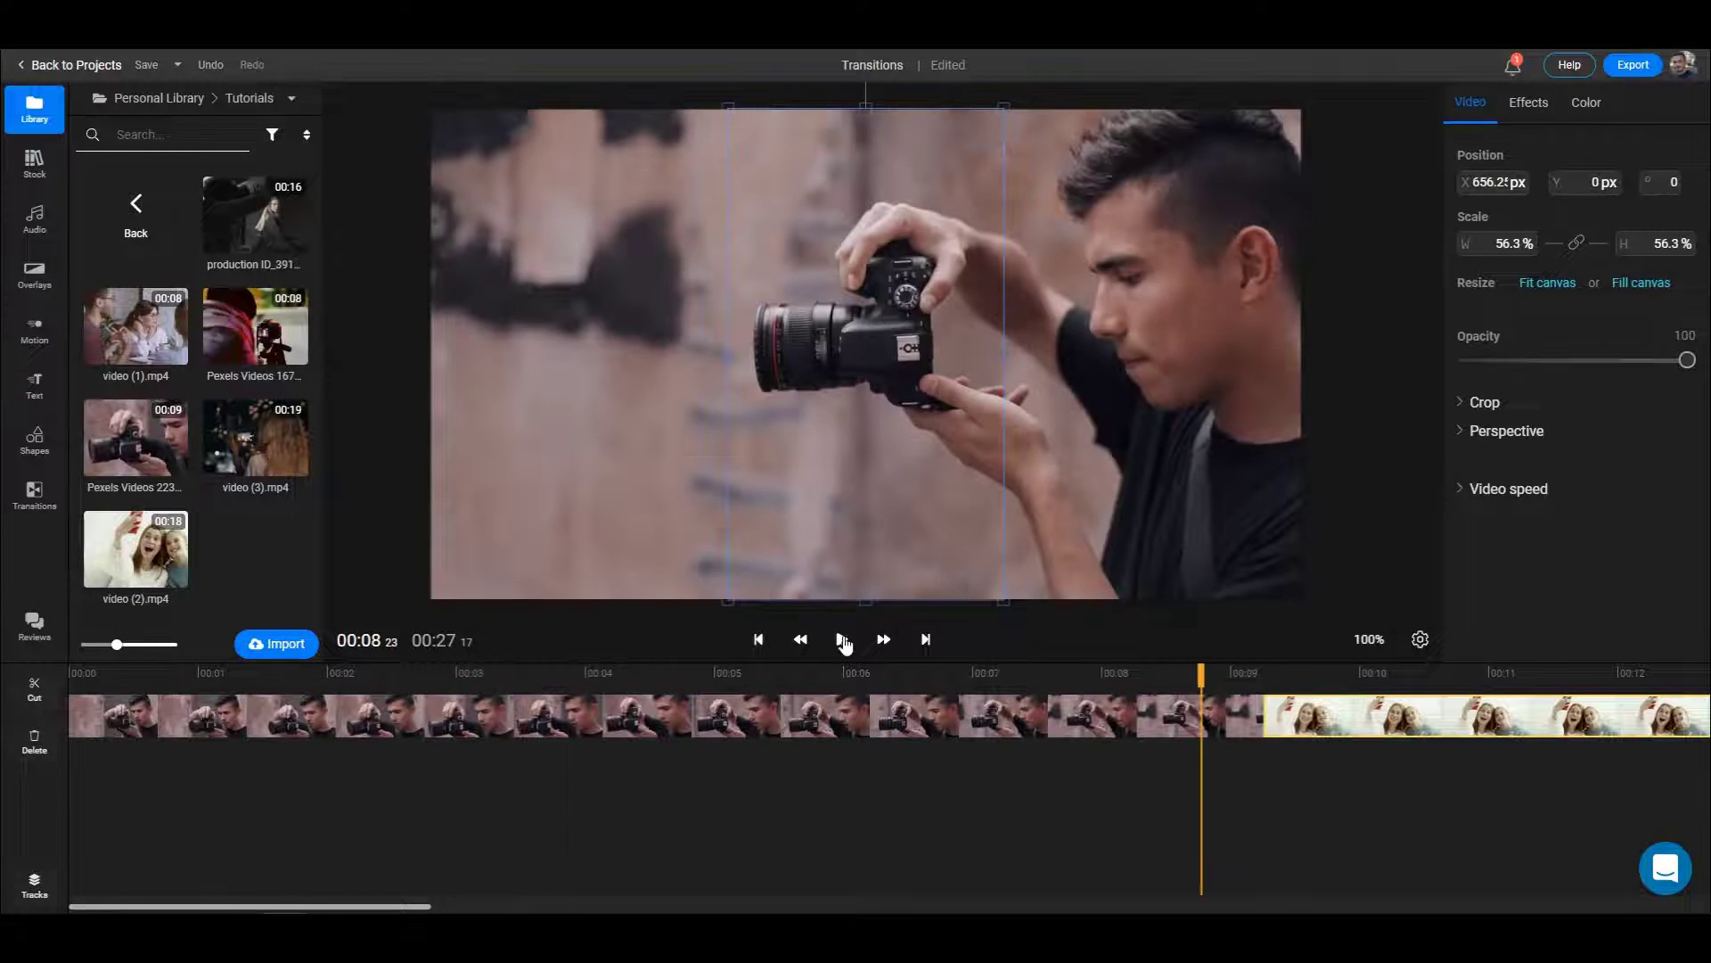
pyautogui.click(842, 639)
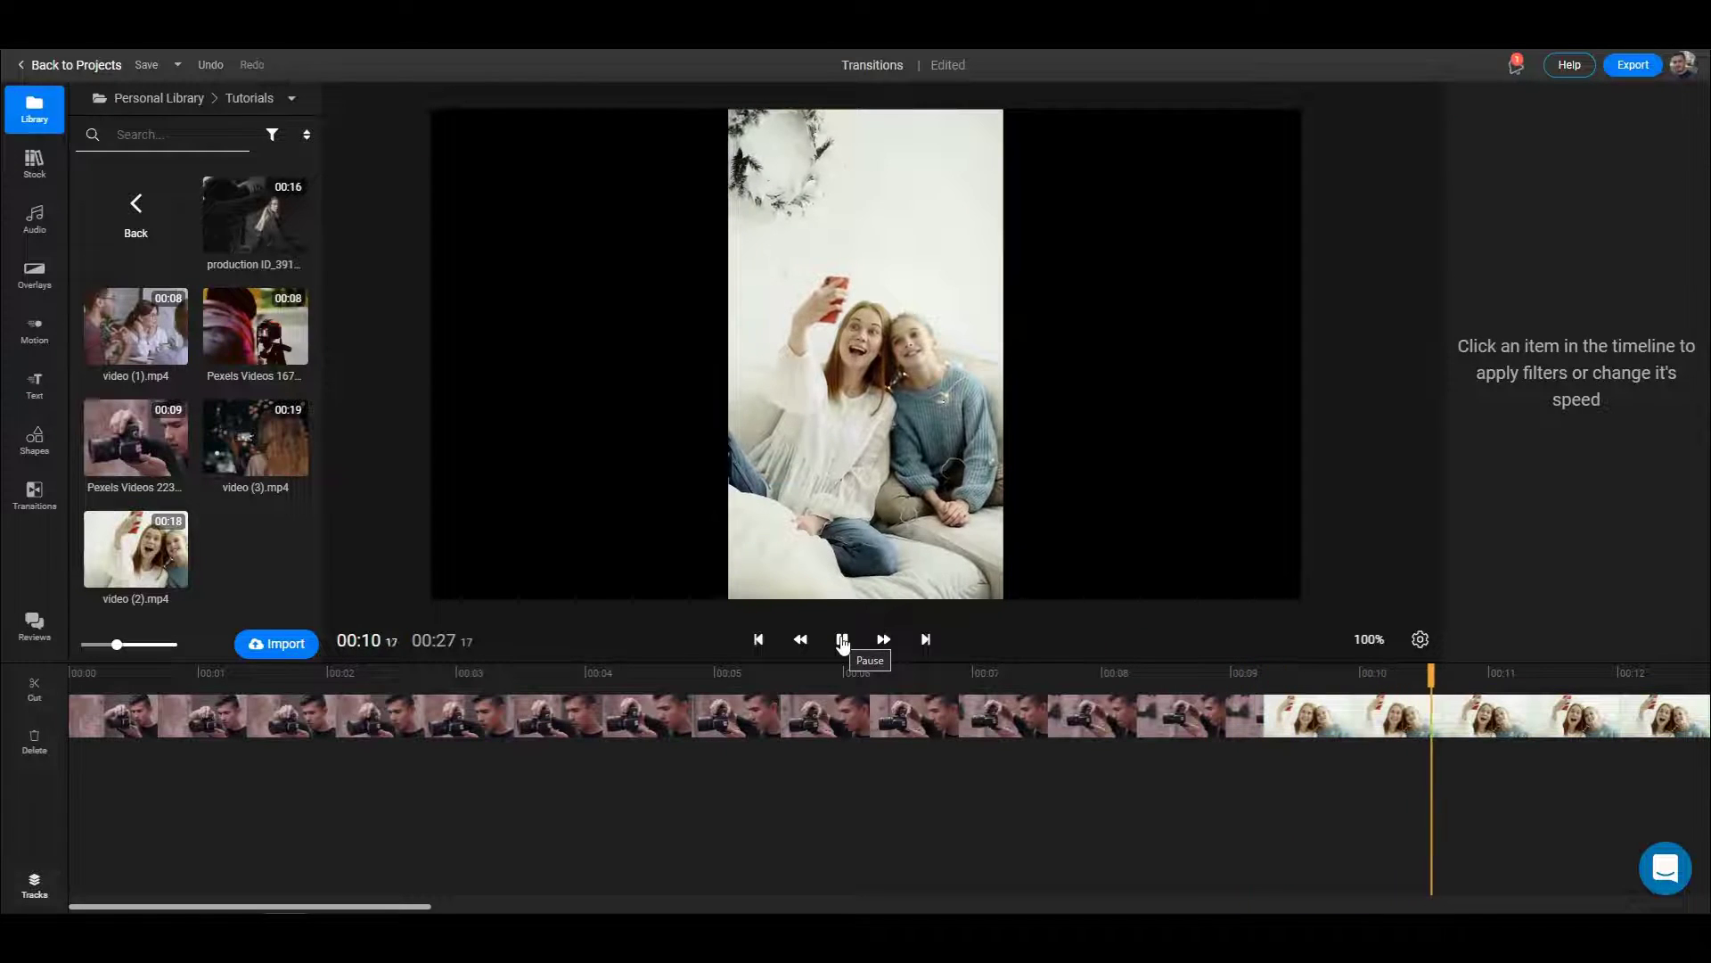
pyautogui.click(841, 639)
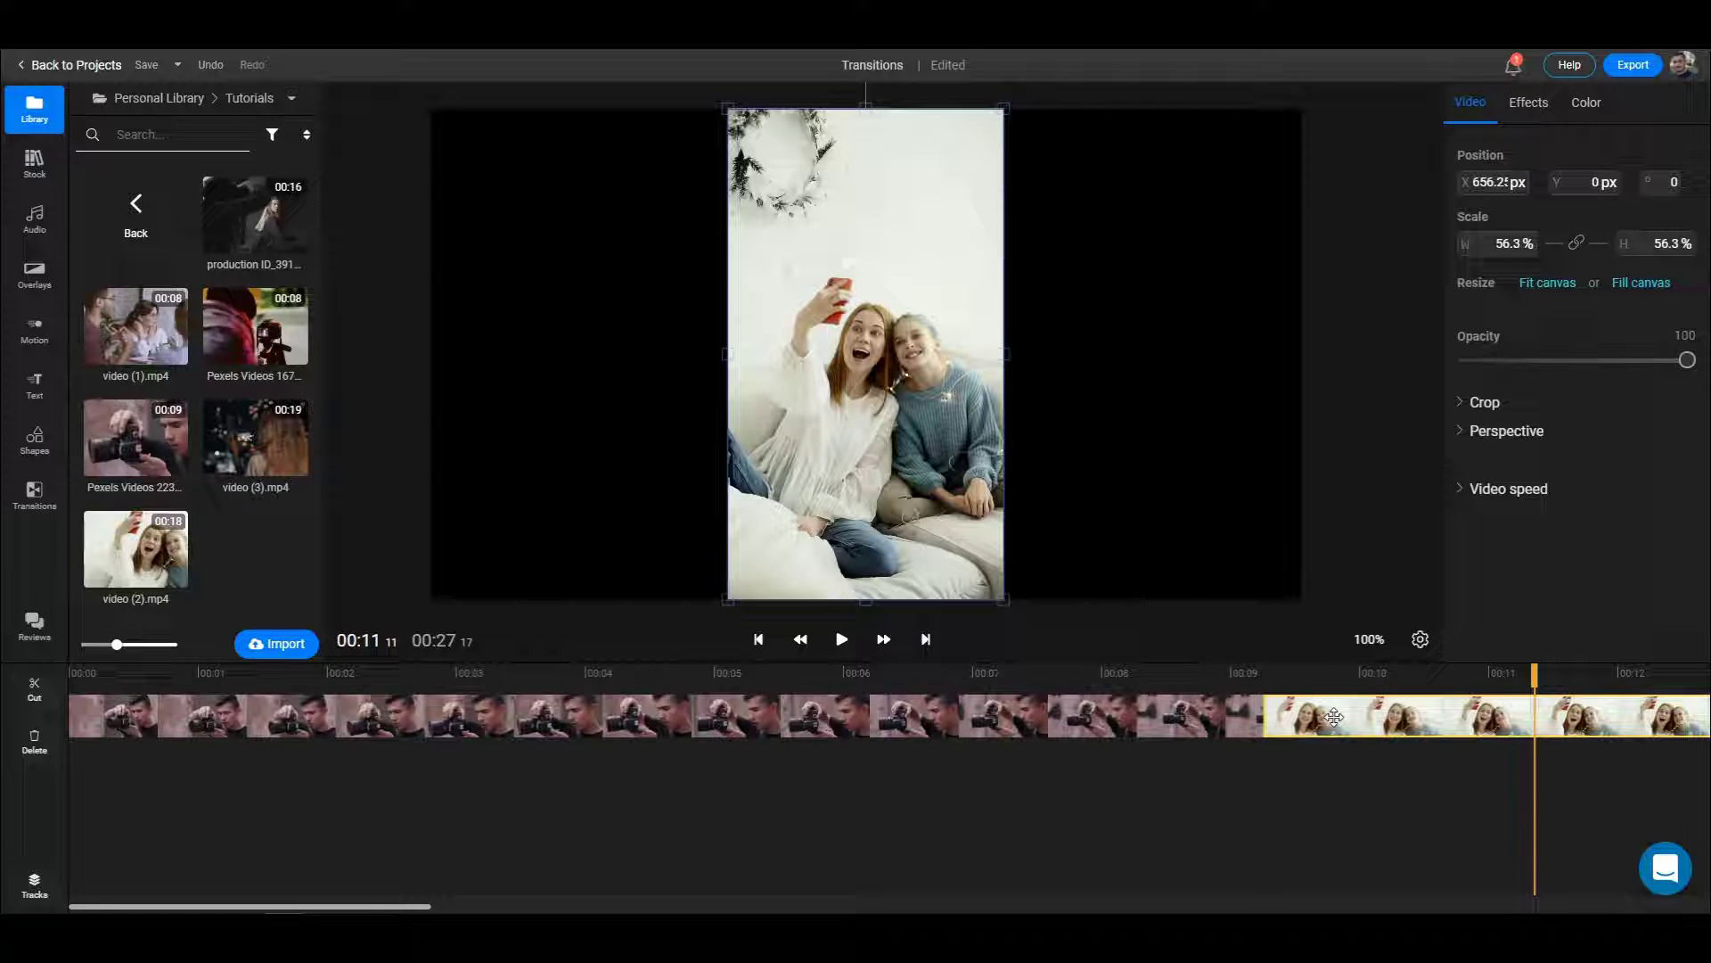
pyautogui.click(39, 743)
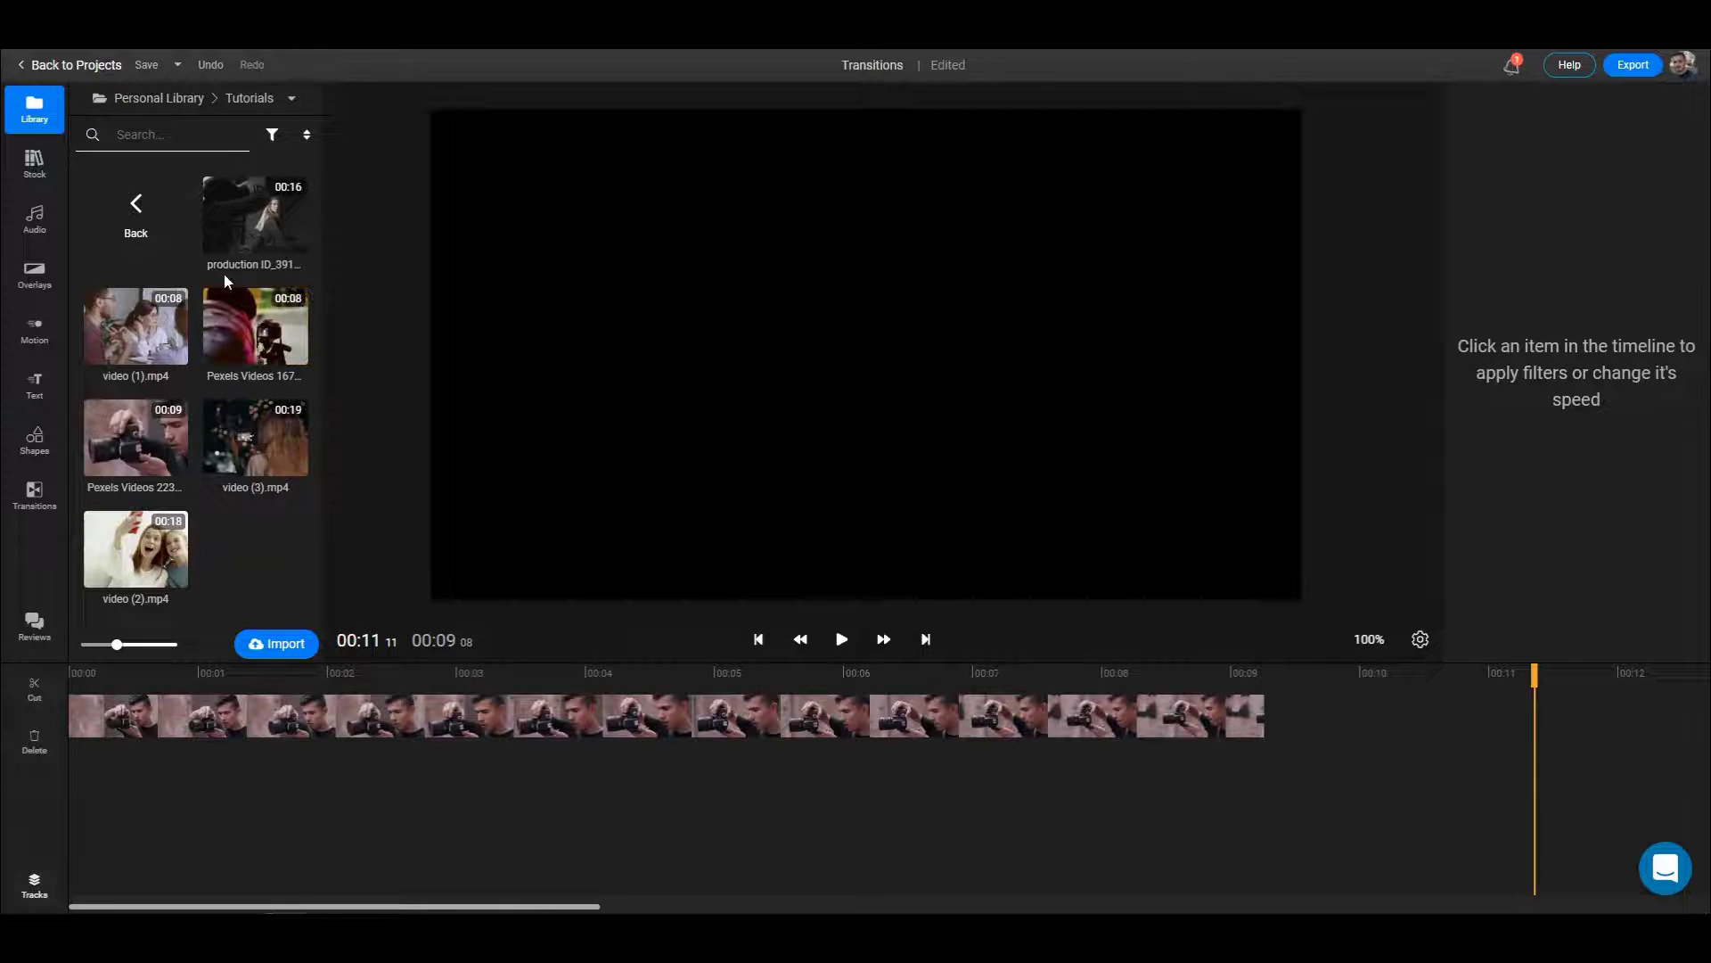
# Append the night tripod Pexels clip after the first clip and scrub through both clips (00:17).
pyautogui.moveTo(258, 334); pyautogui.dragTo(1276, 728)
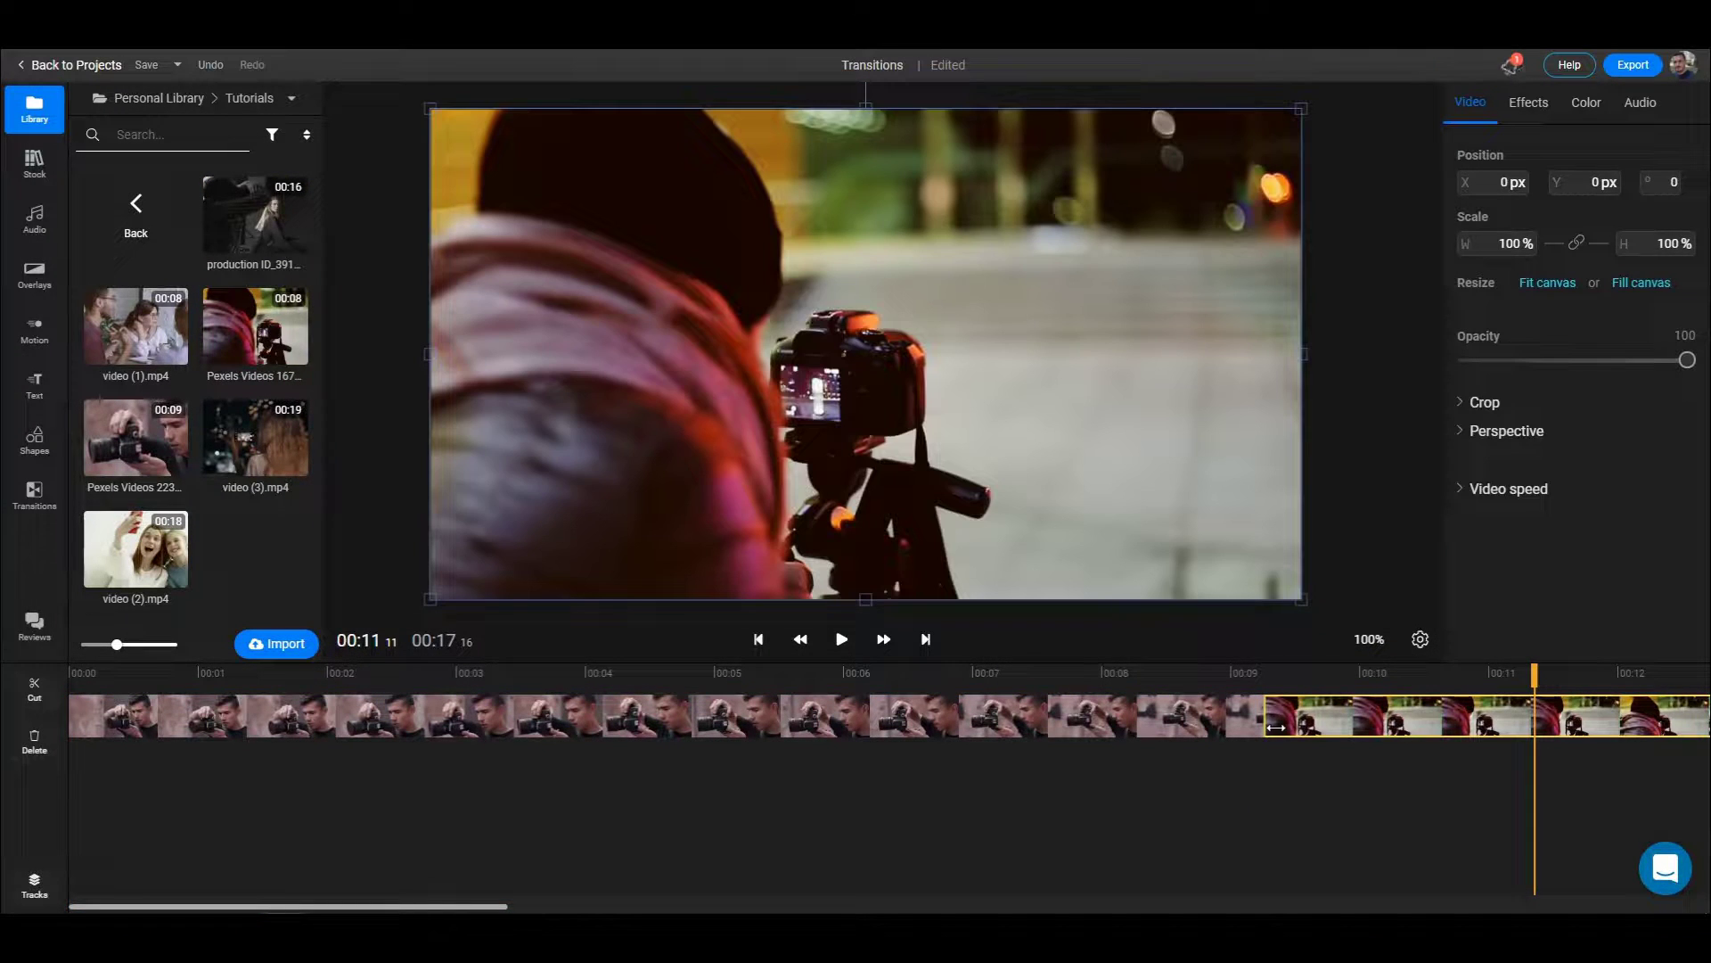
pyautogui.moveTo(1535, 674); pyautogui.dragTo(870, 675)
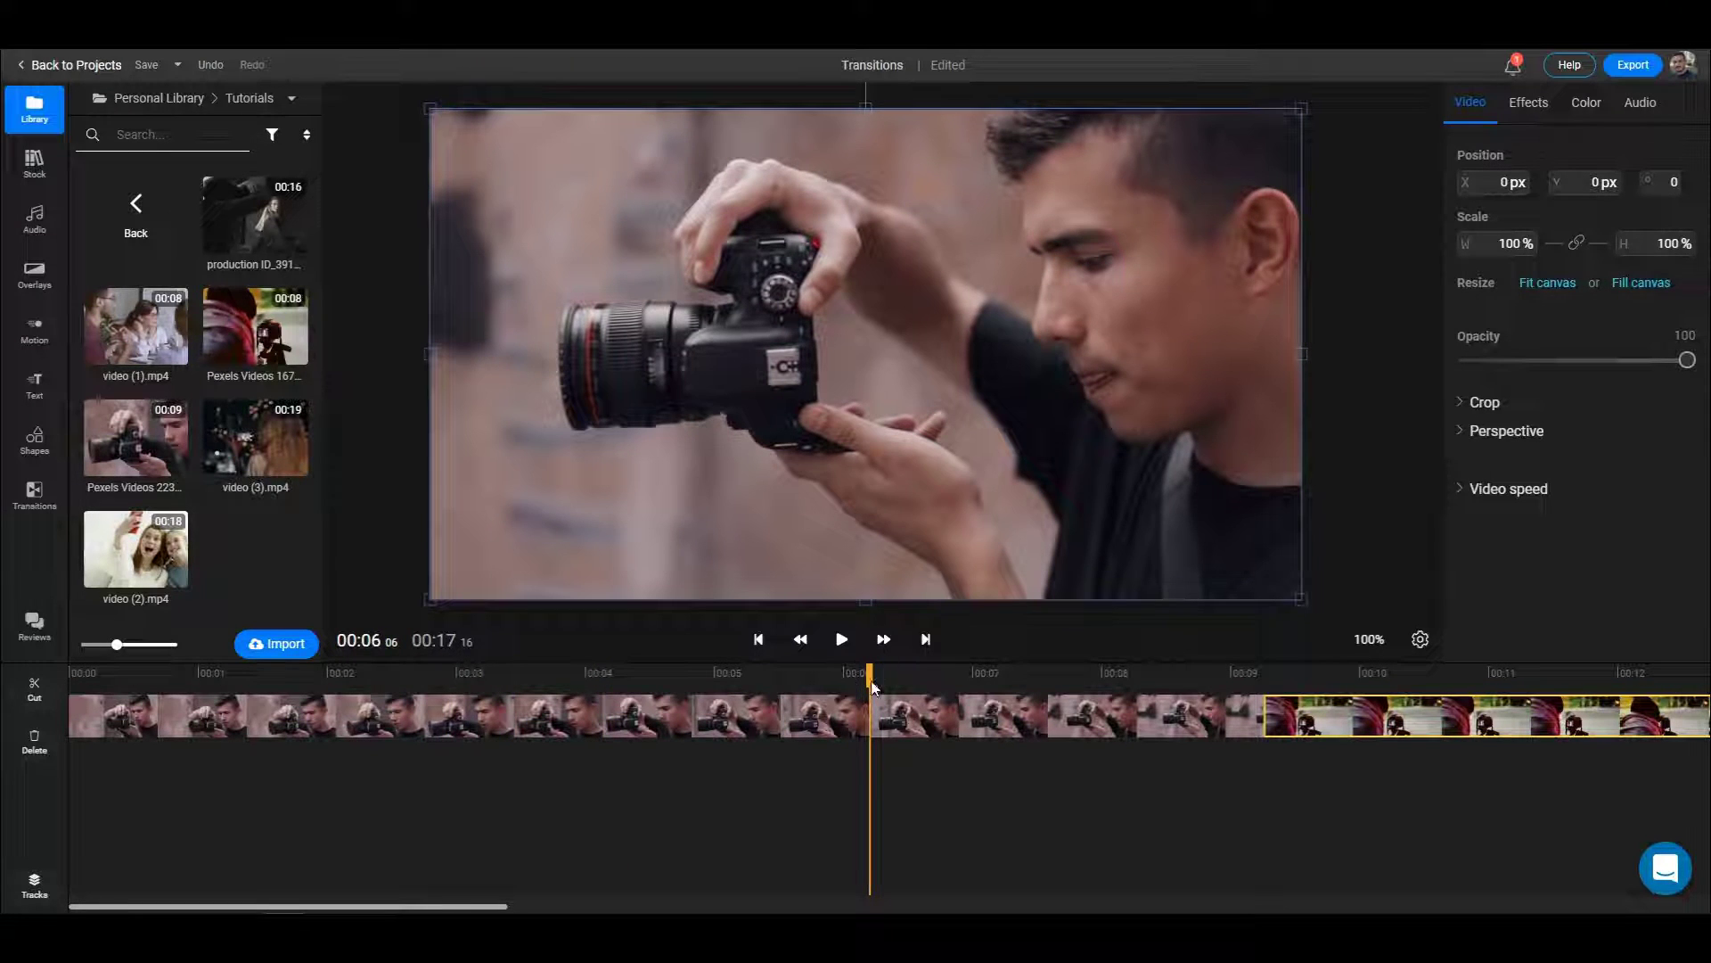
pyautogui.moveTo(867, 673); pyautogui.dragTo(1044, 680)
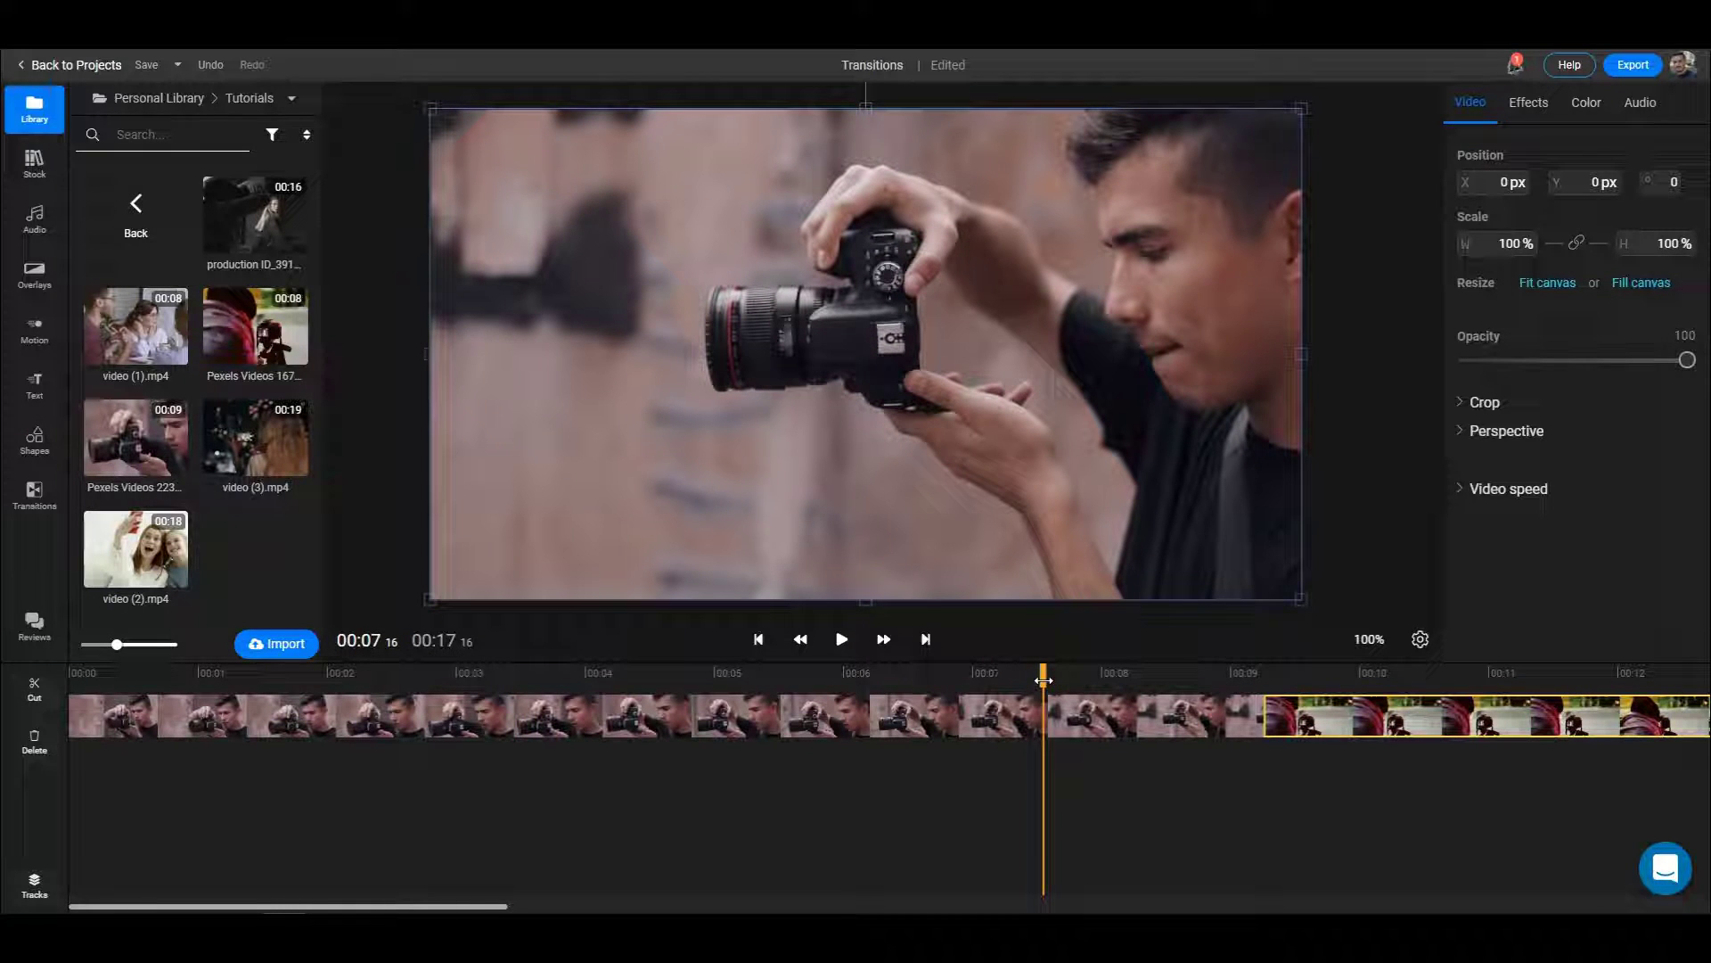
pyautogui.moveTo(1044, 680); pyautogui.dragTo(1511, 685)
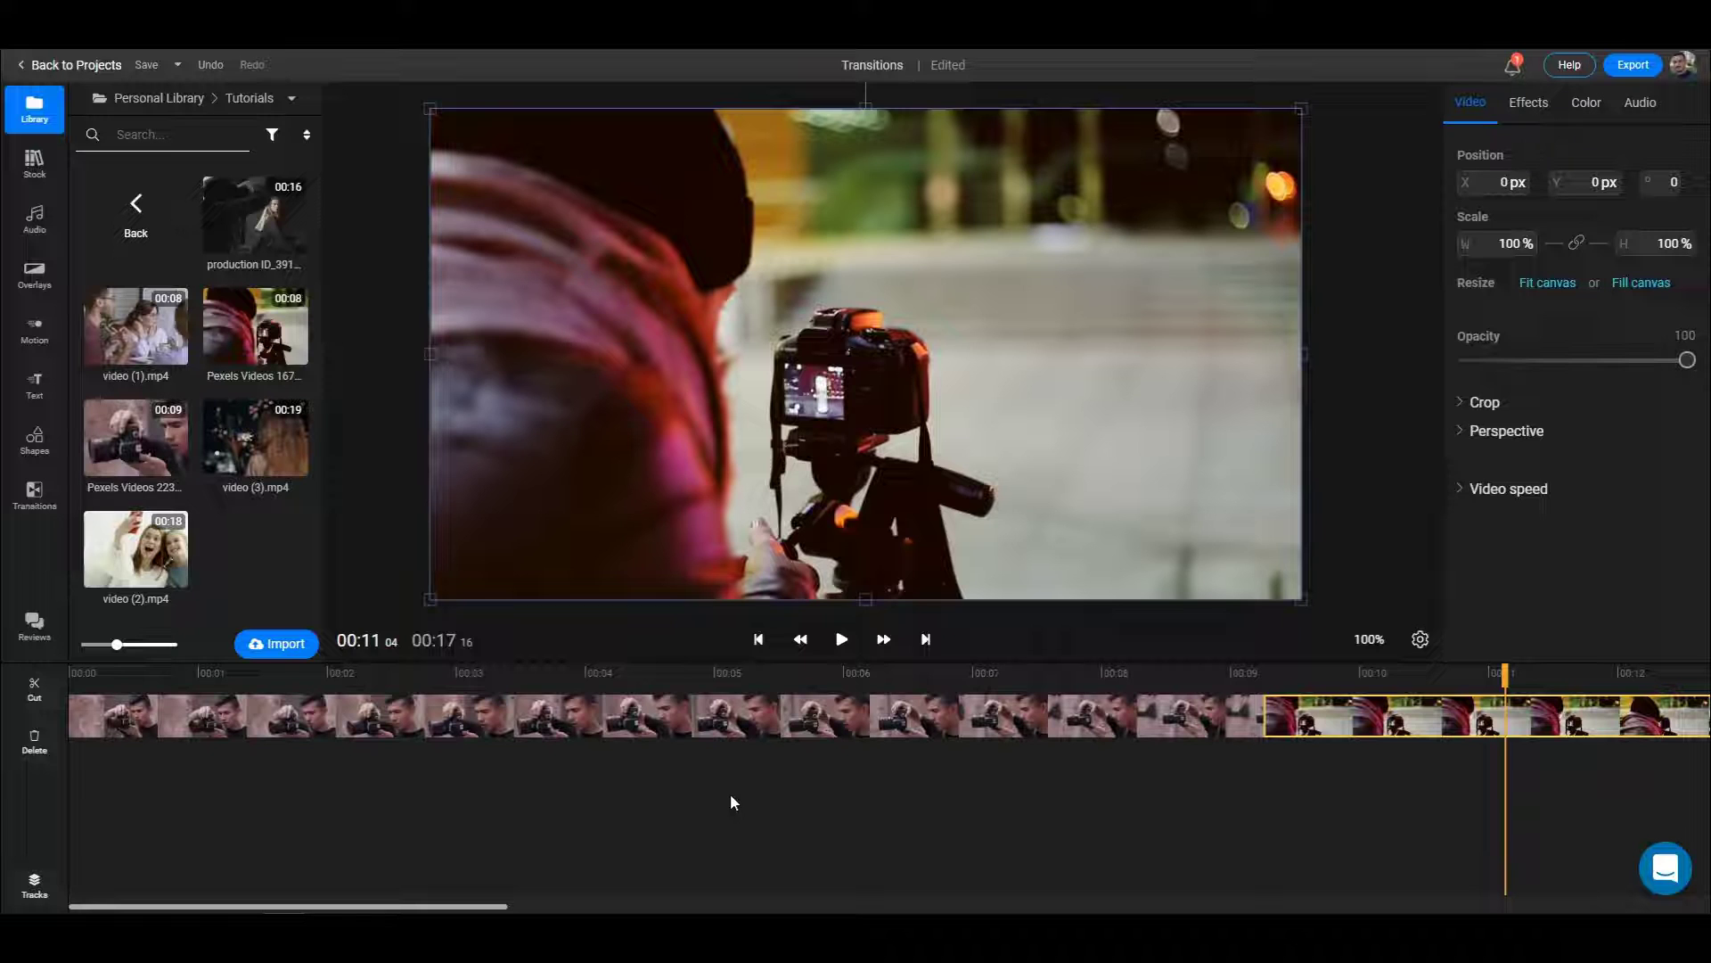
pyautogui.scroll(-5, 730, 795)
pyautogui.scroll(-1, 510, 773)
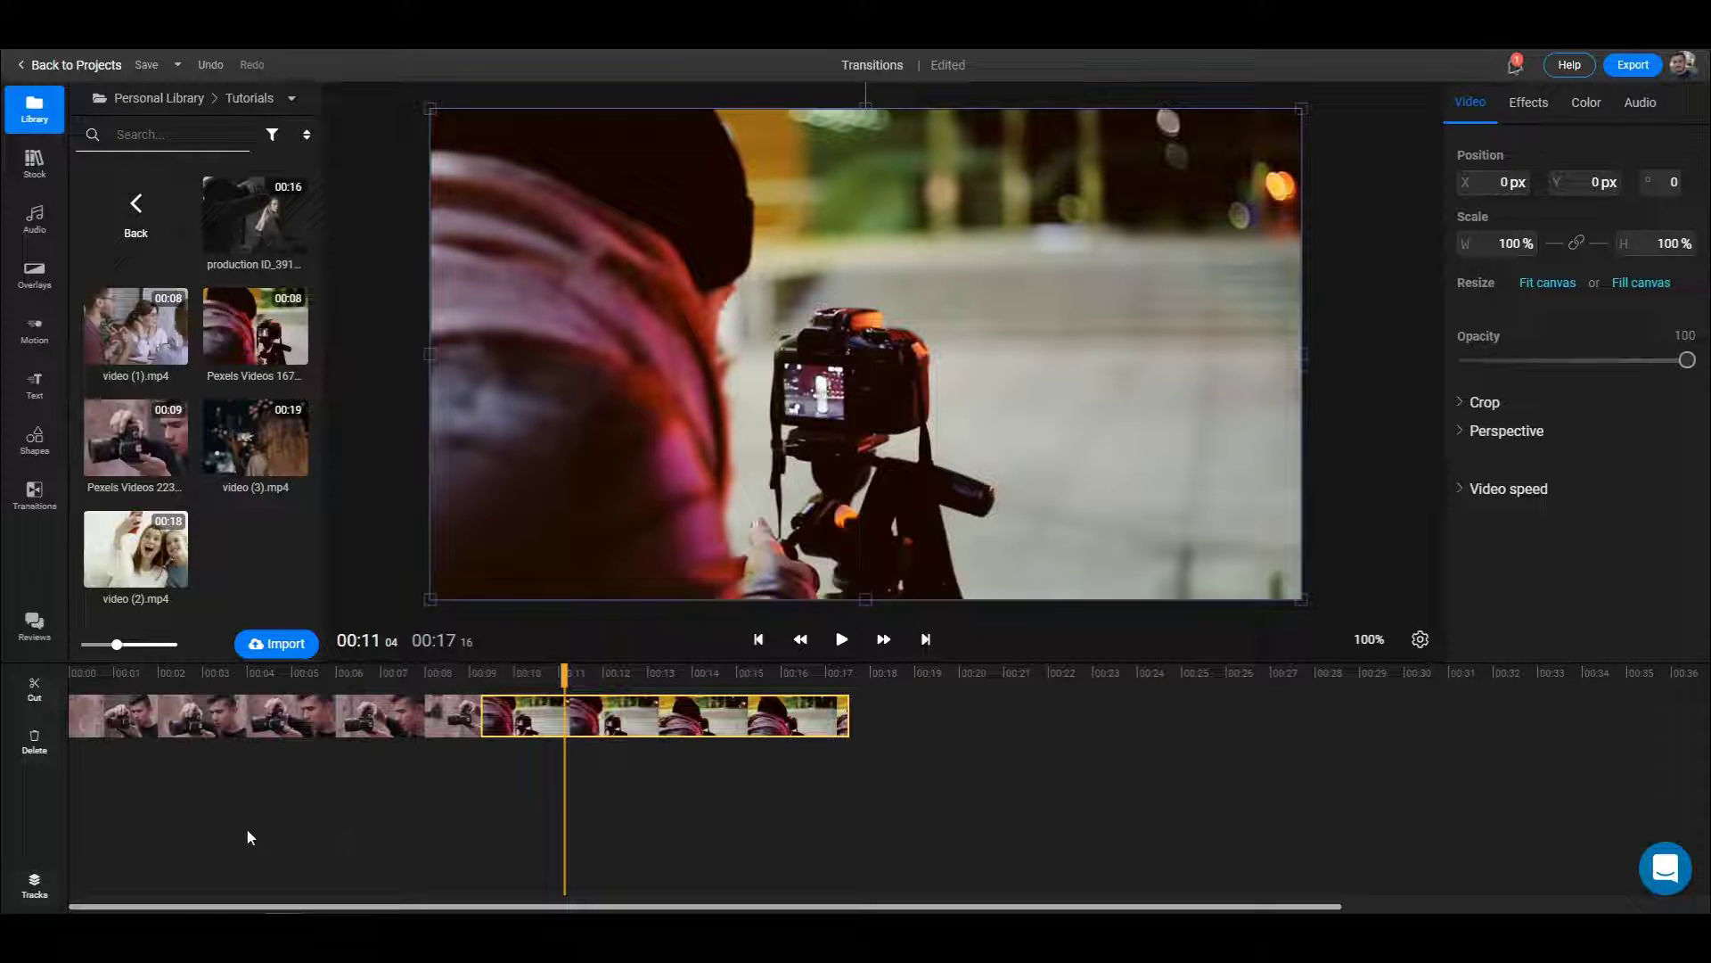
pyautogui.click(36, 885)
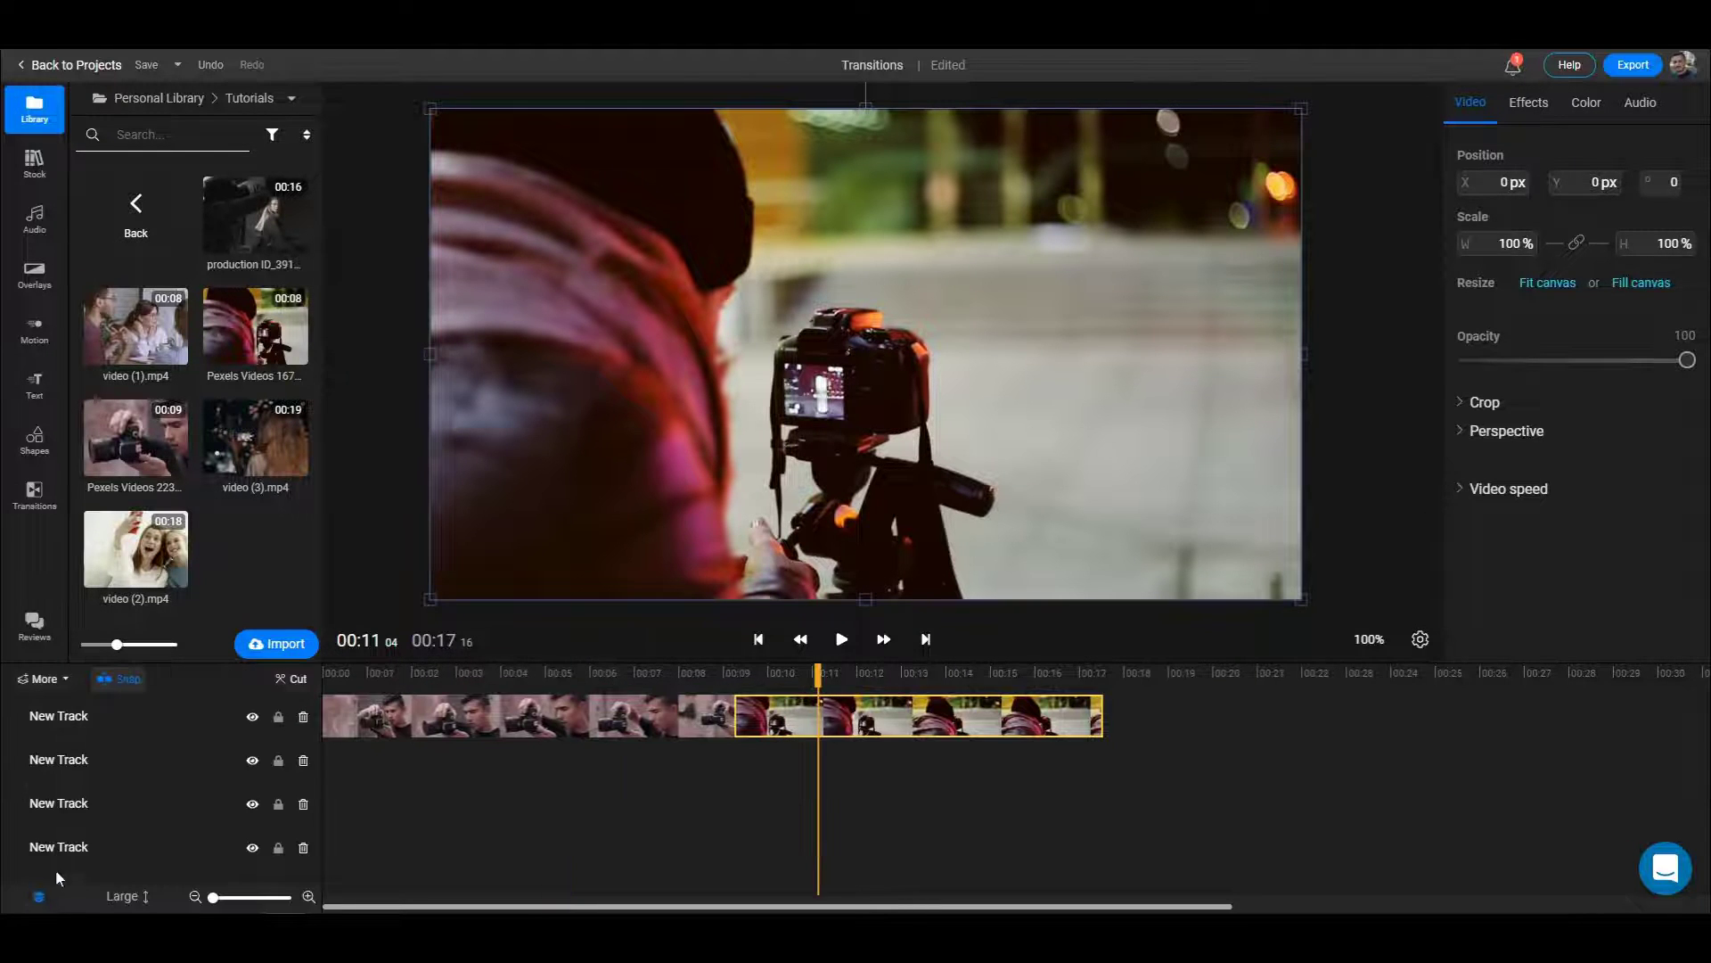
pyautogui.click(35, 895)
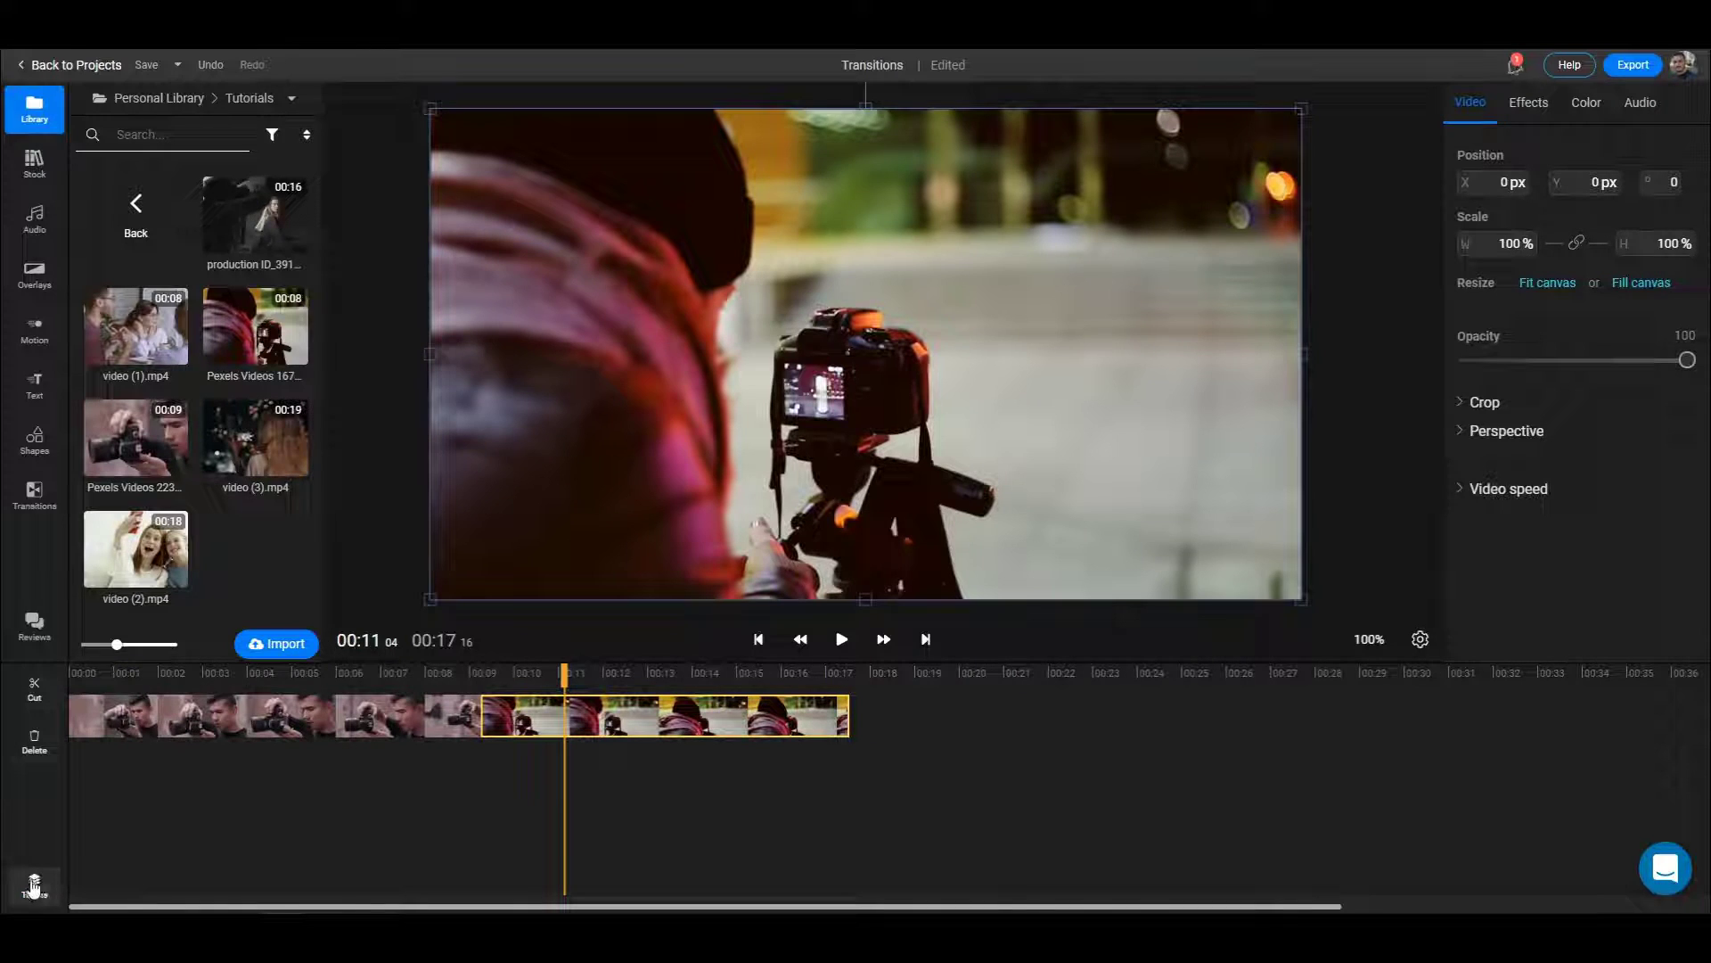
pyautogui.click(34, 885)
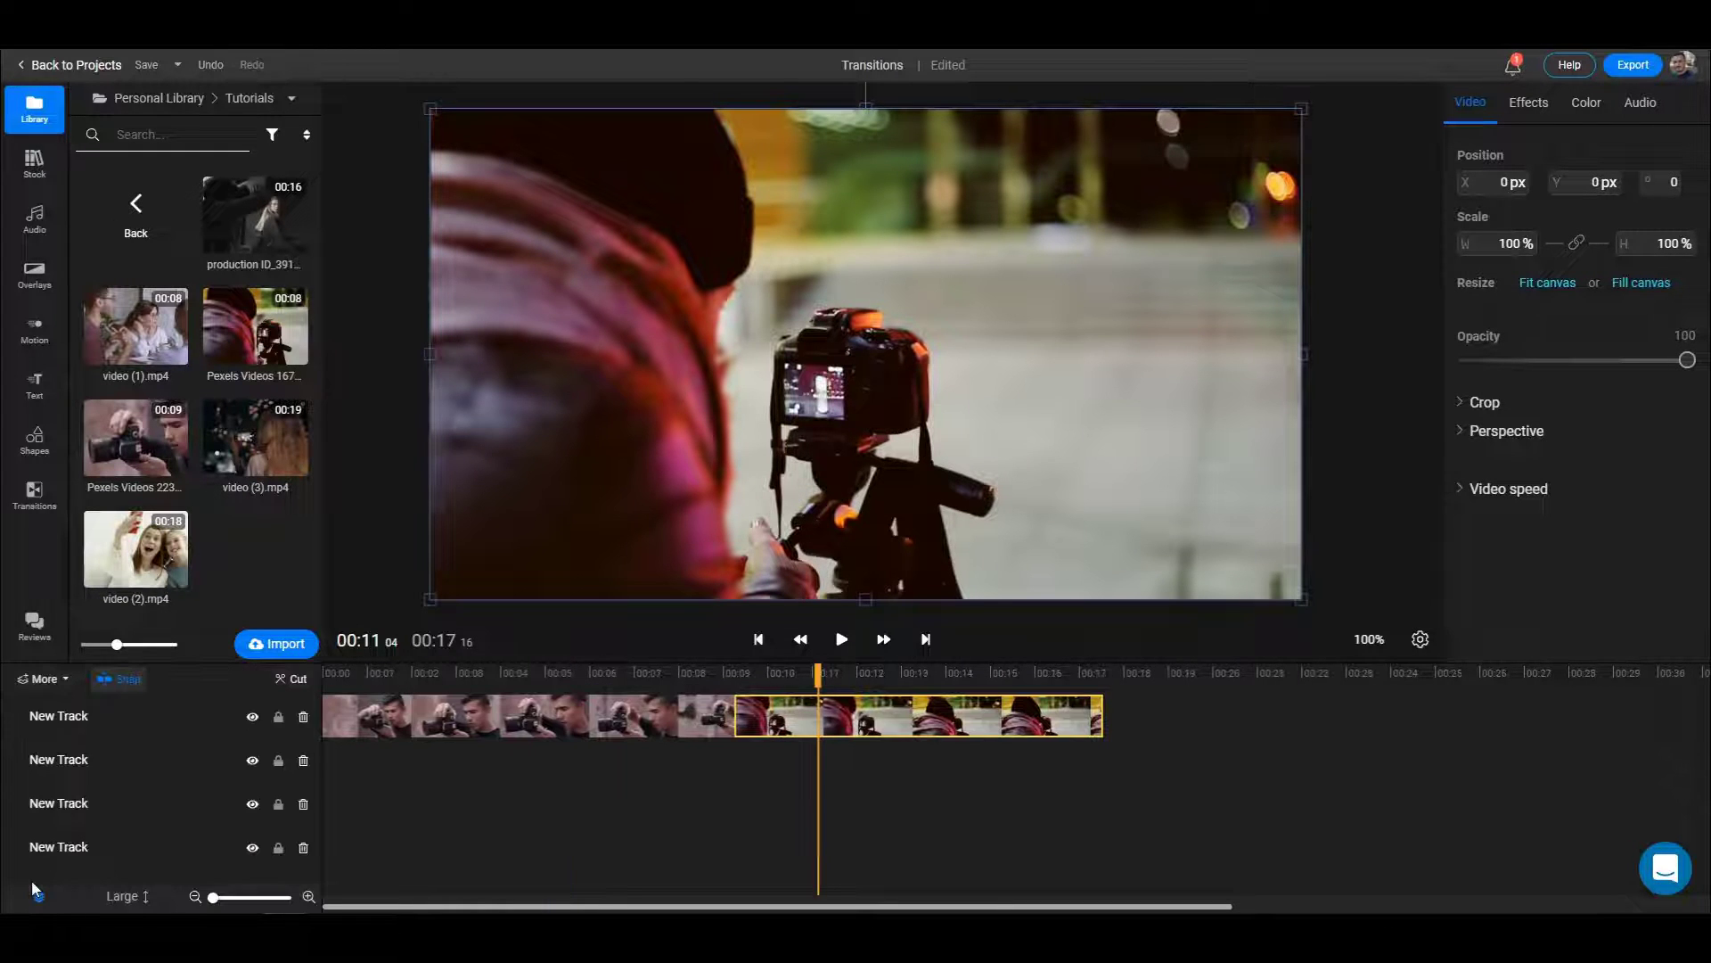
pyautogui.moveTo(212, 900)
pyautogui.mouseDown()
pyautogui.moveTo(267, 905)
pyautogui.moveTo(225, 906)
pyautogui.mouseUp()
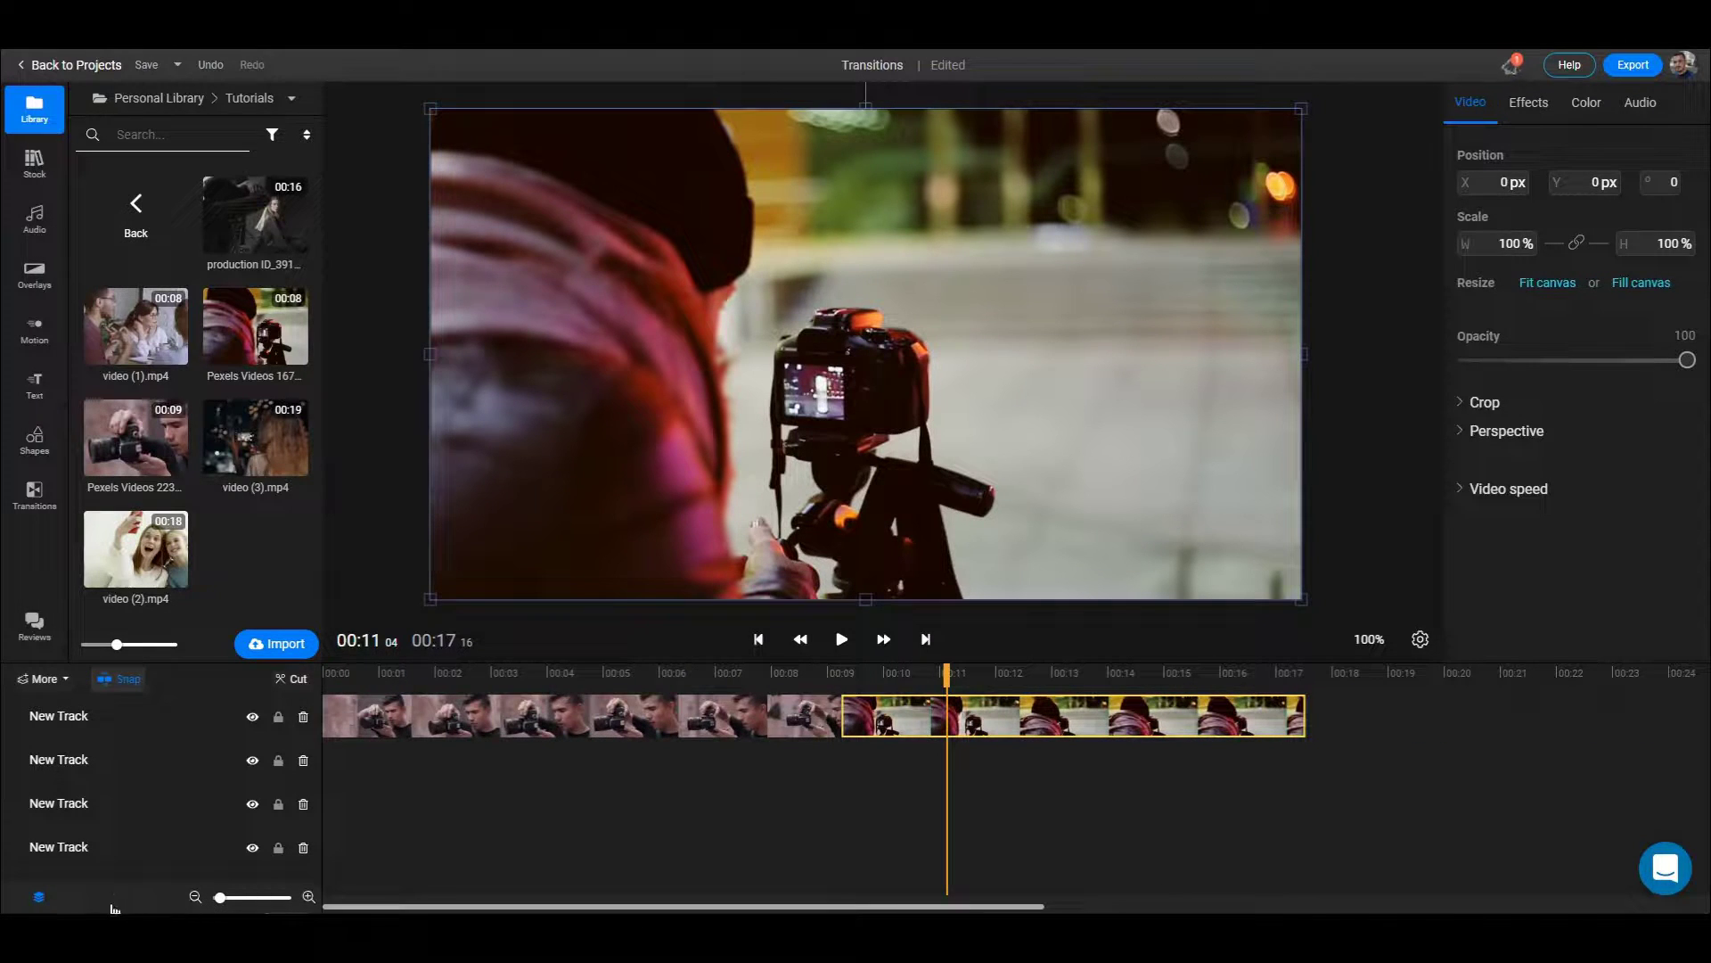
pyautogui.click(32, 905)
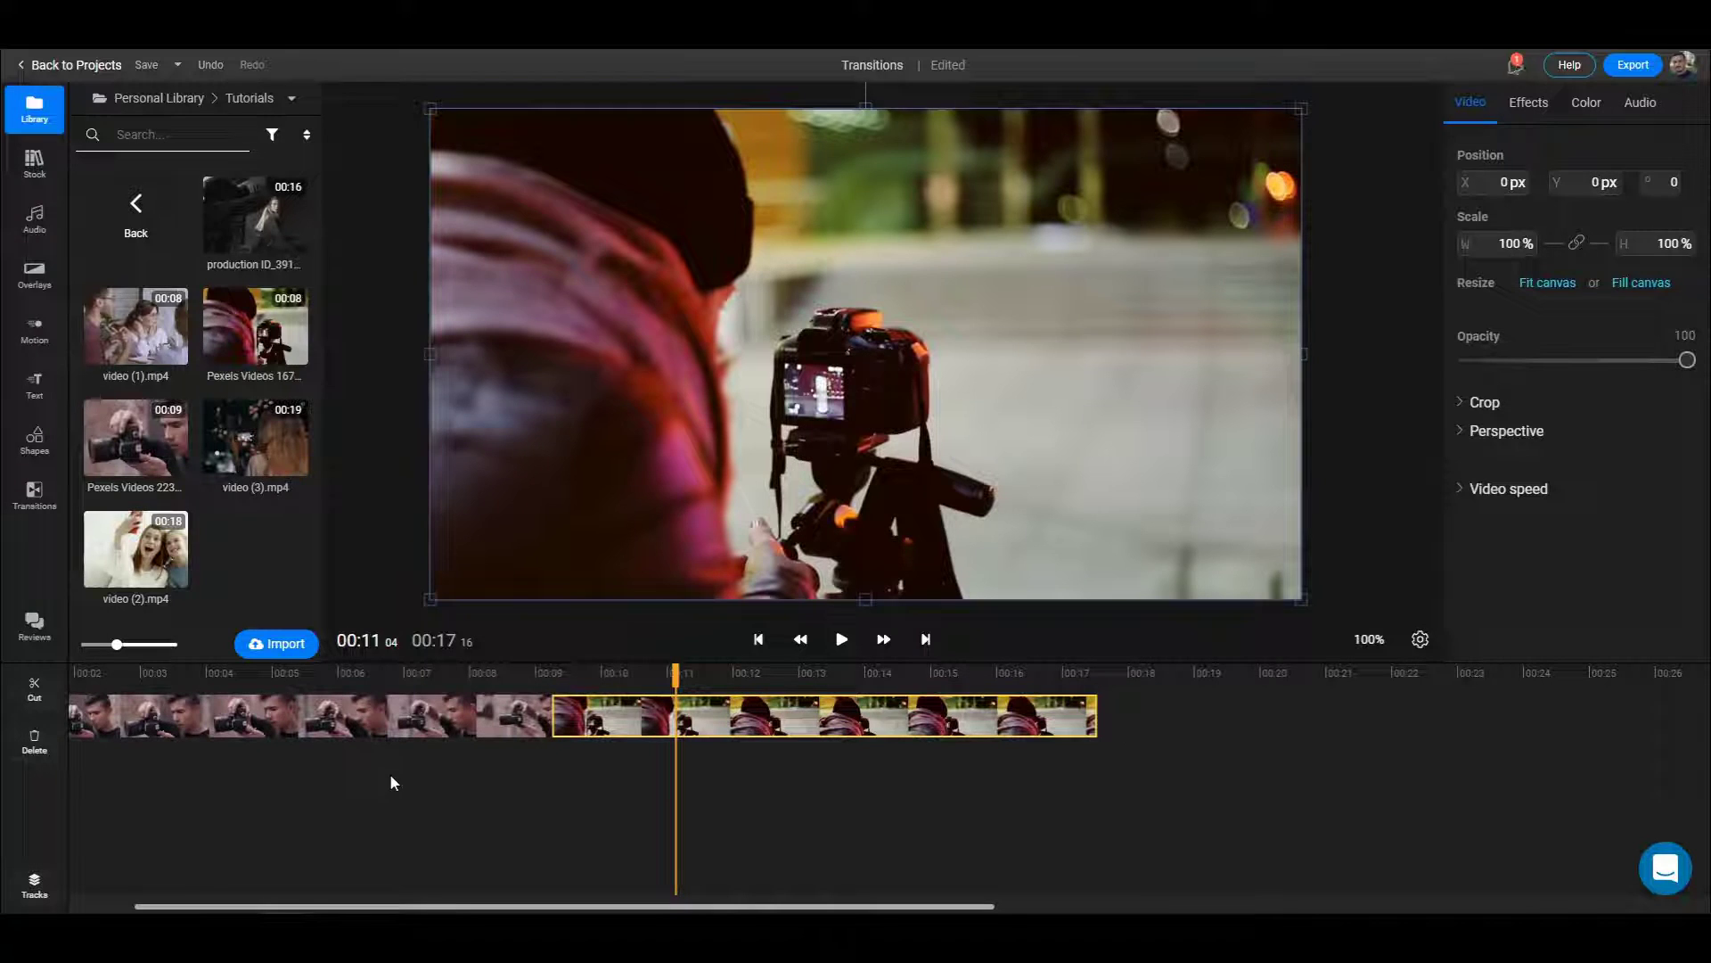
# Layer video (2).mp4 on a new track from 00:09 and move it to the frame's left edge.
pyautogui.moveTo(592, 682); pyautogui.dragTo(687, 686)
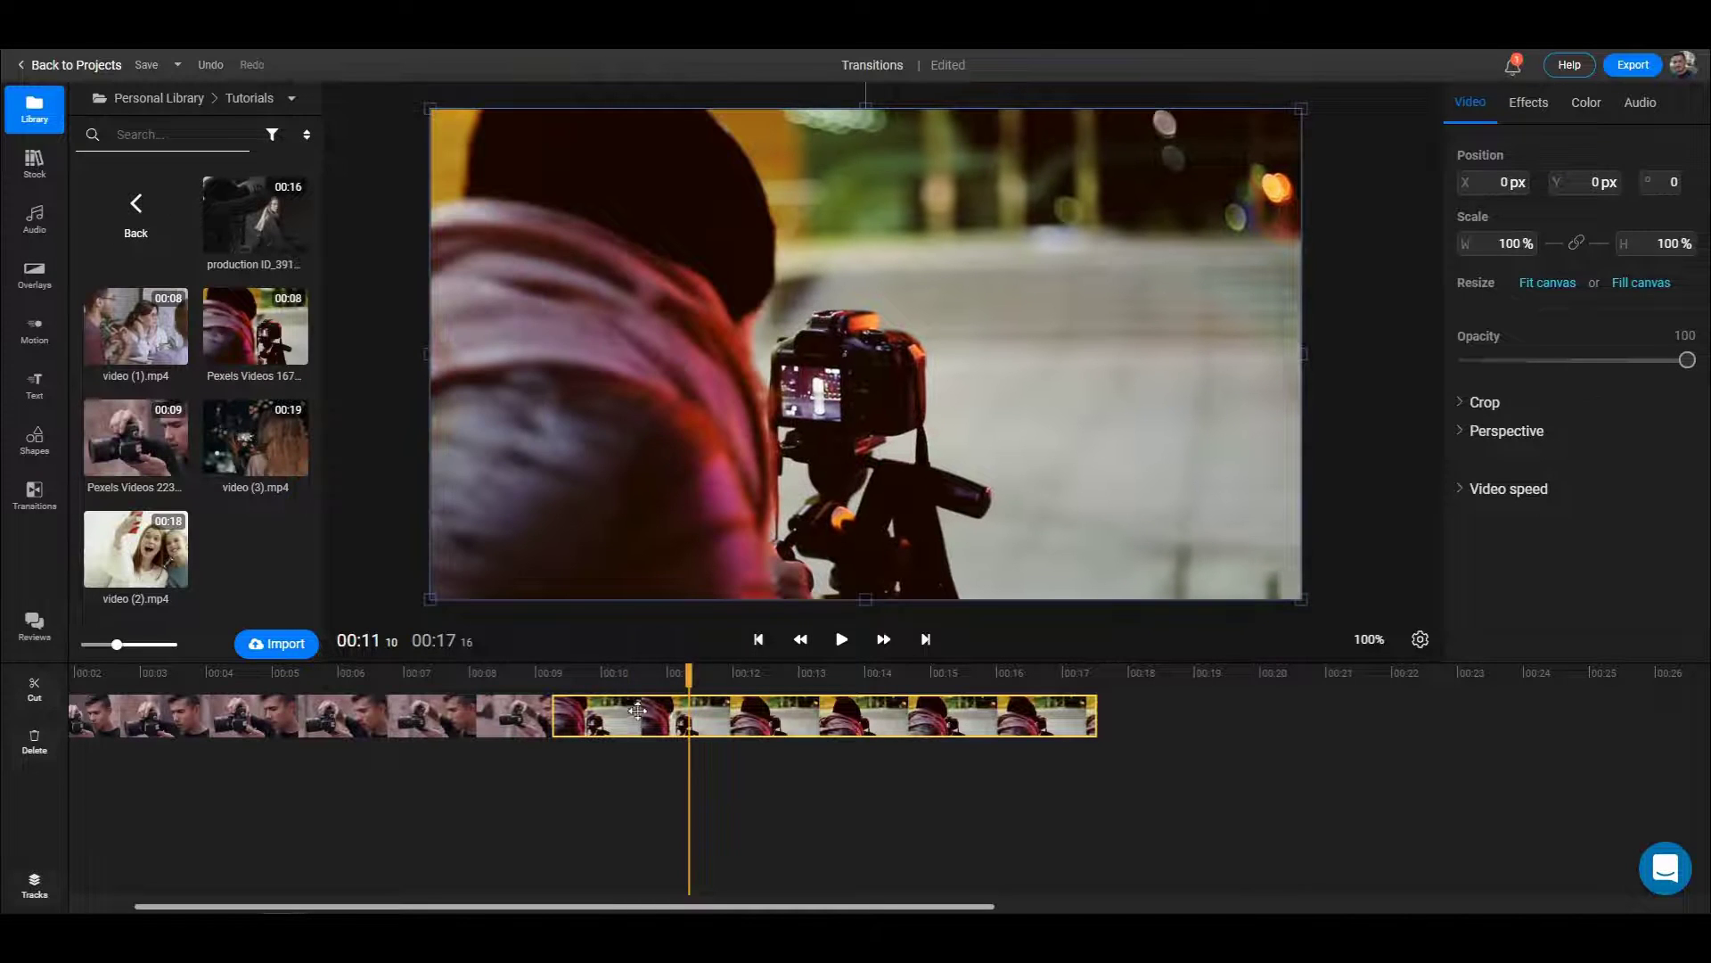
pyautogui.moveTo(116, 548); pyautogui.dragTo(559, 715)
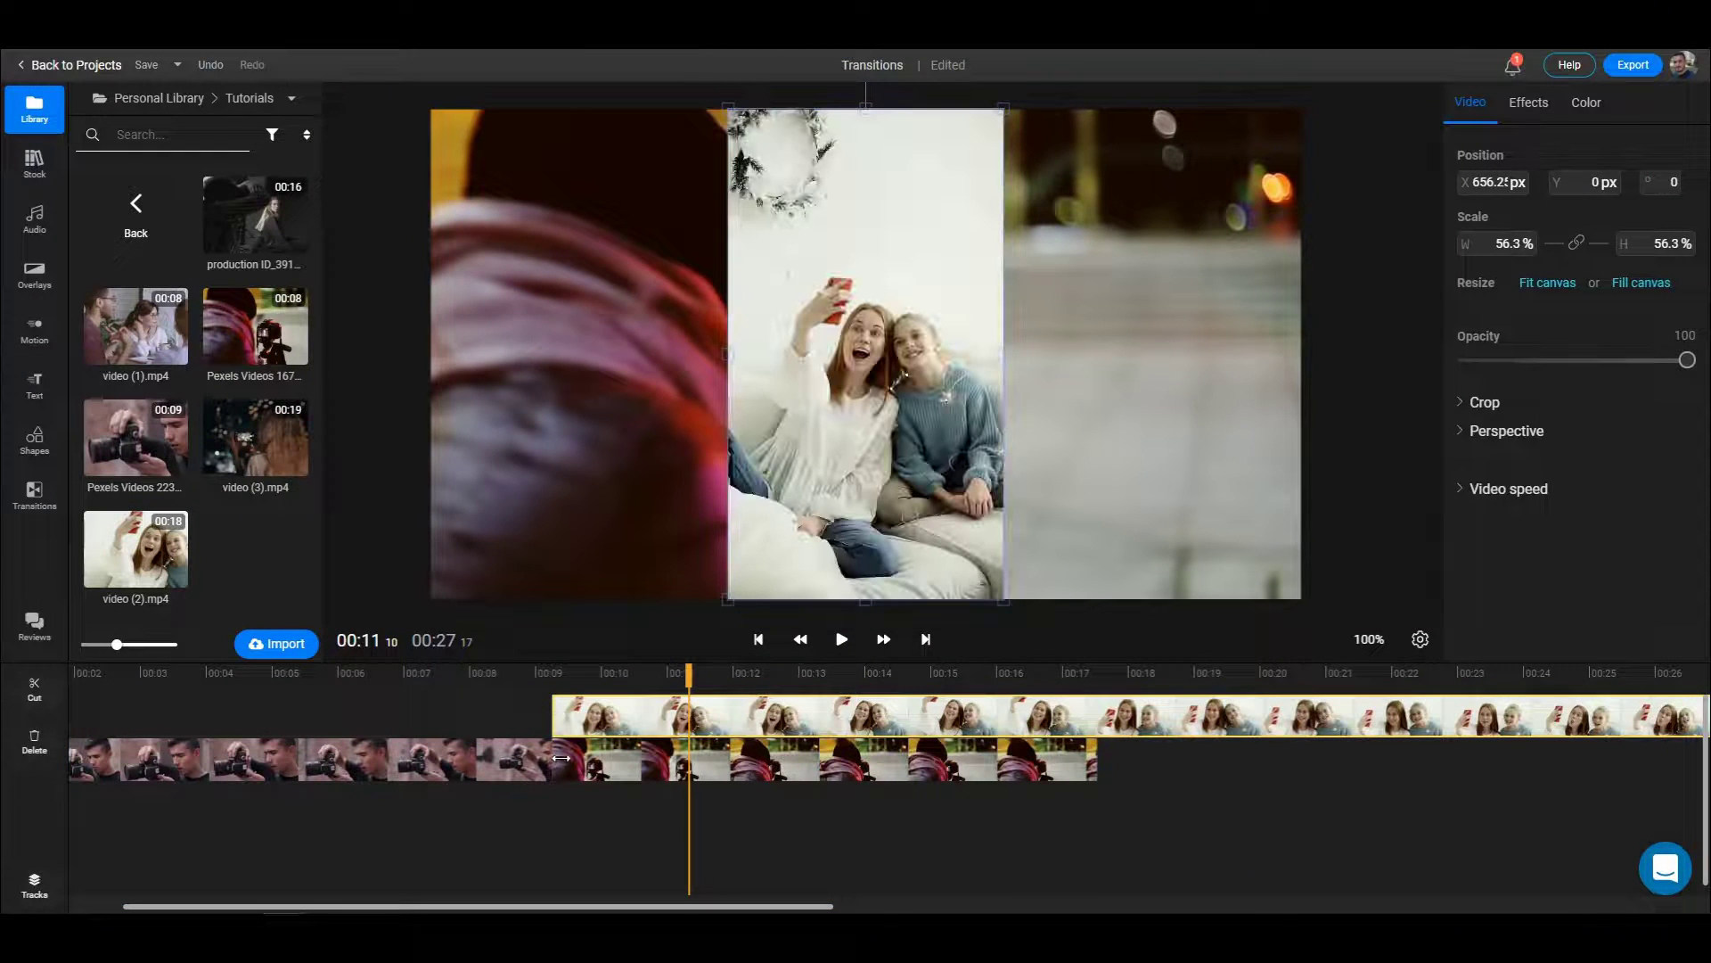
pyautogui.moveTo(875, 375); pyautogui.dragTo(581, 376)
# Preview playback from 00:13, then stop and select the selfie clip.
pyautogui.click(829, 672)
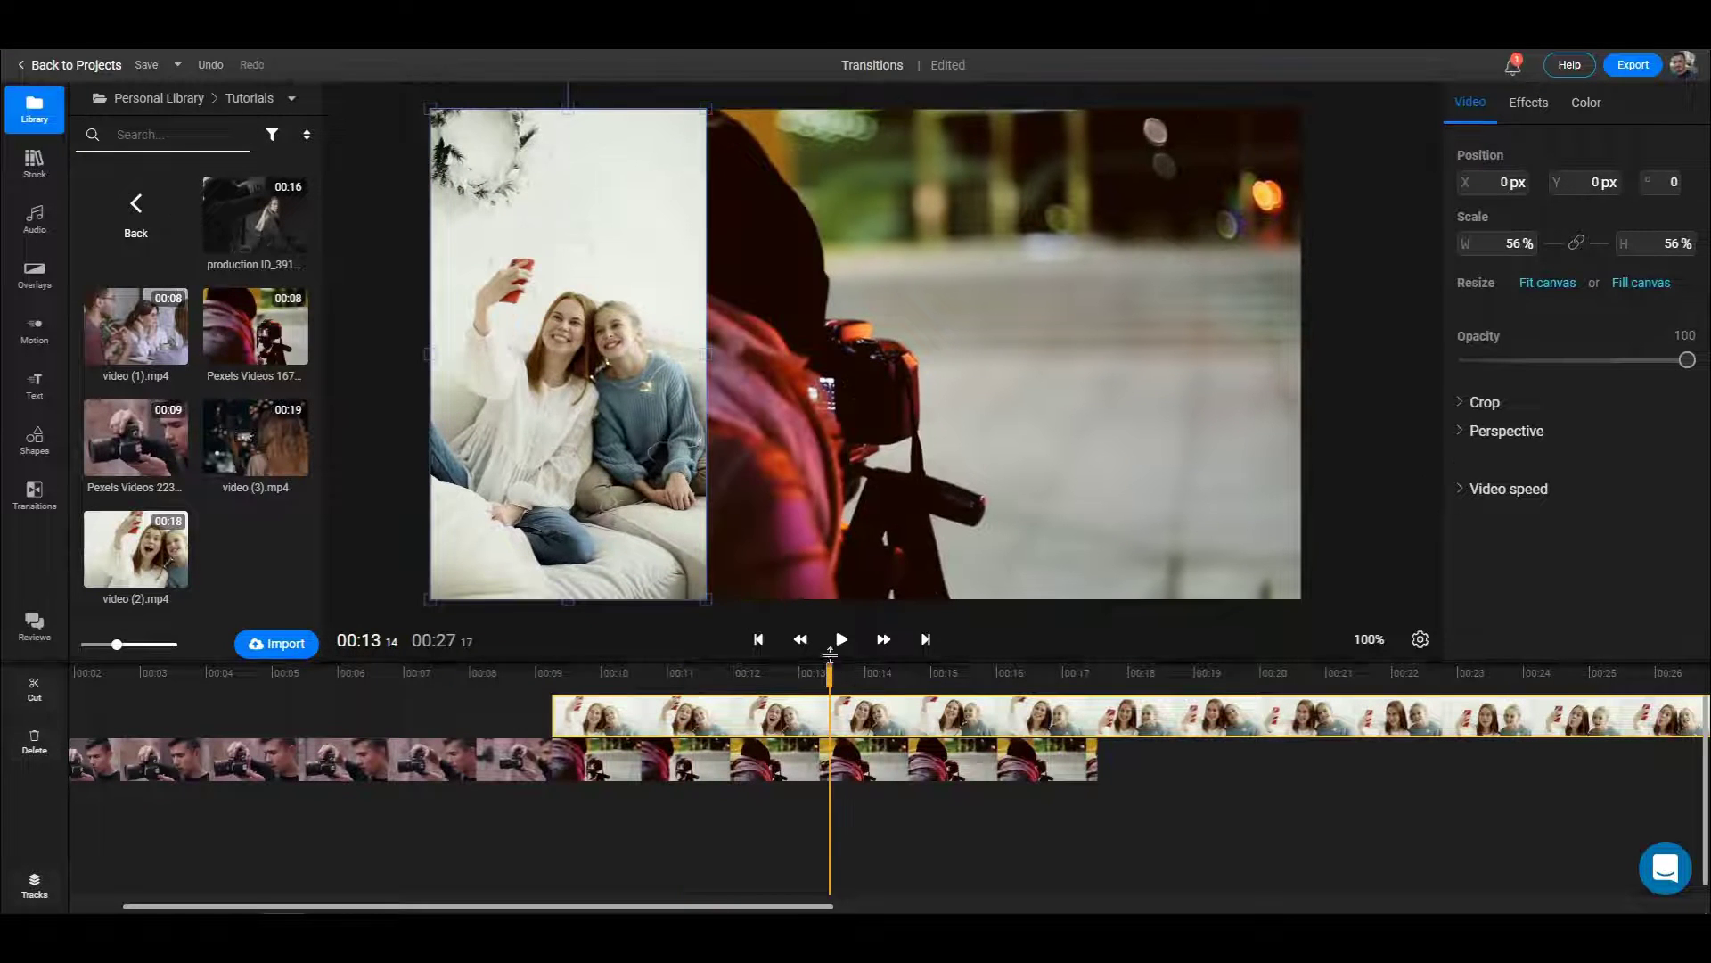
pyautogui.click(840, 640)
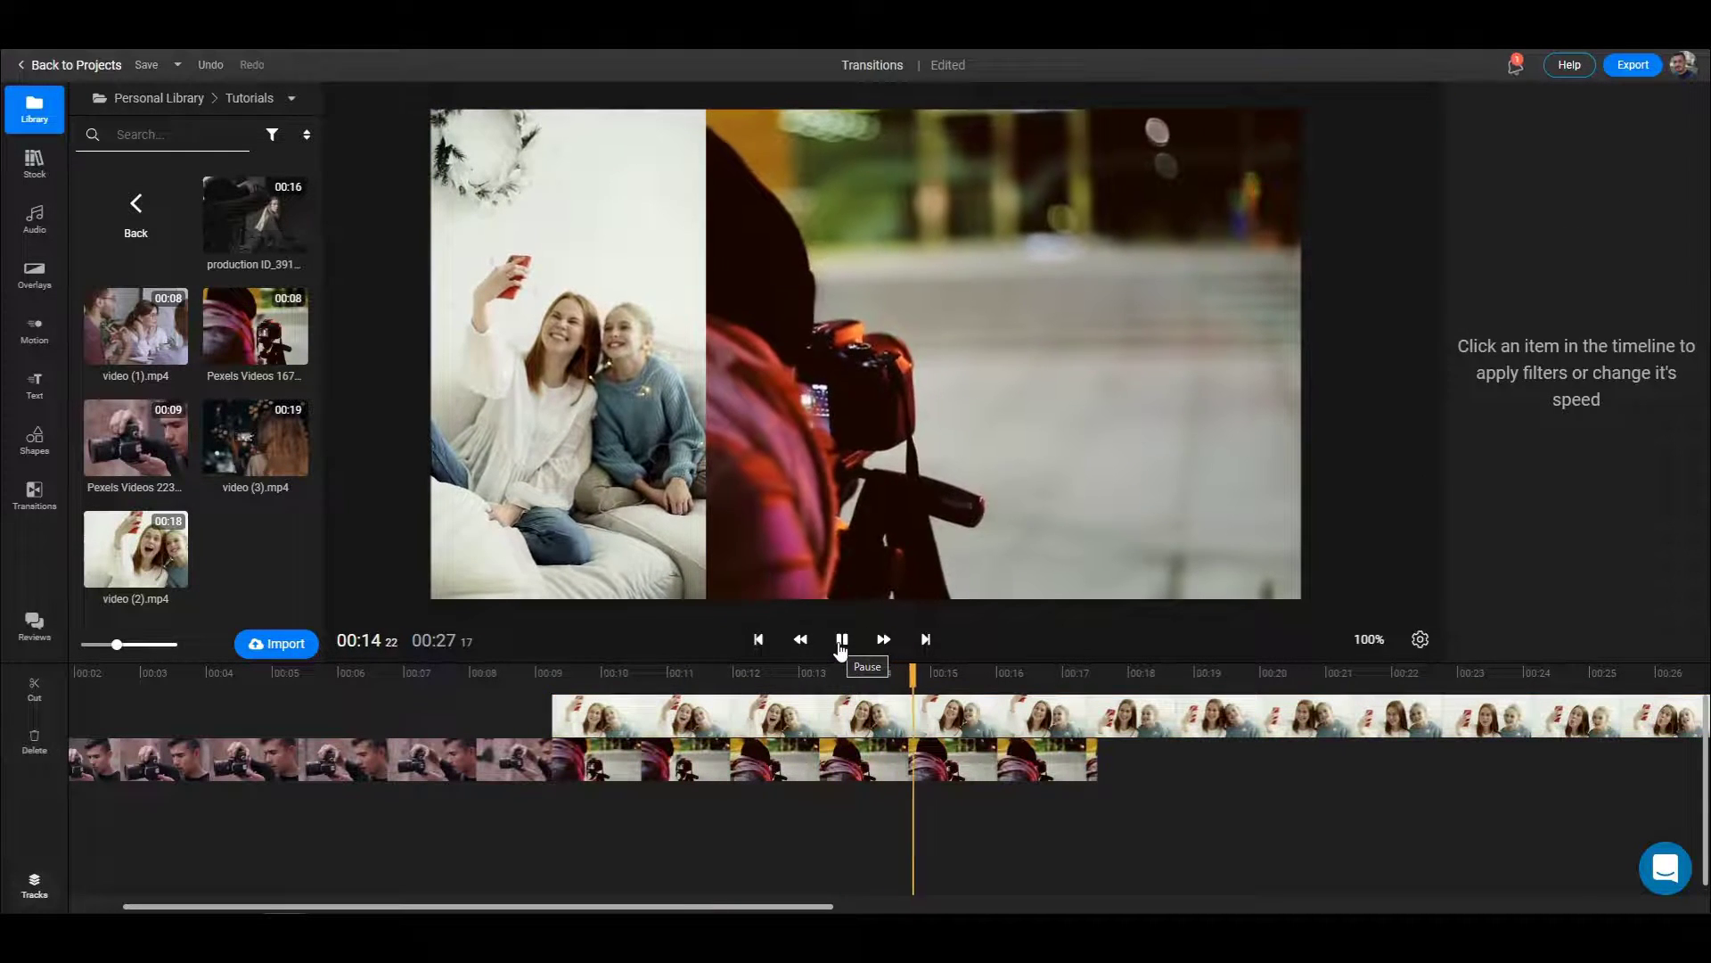
pyautogui.click(592, 477)
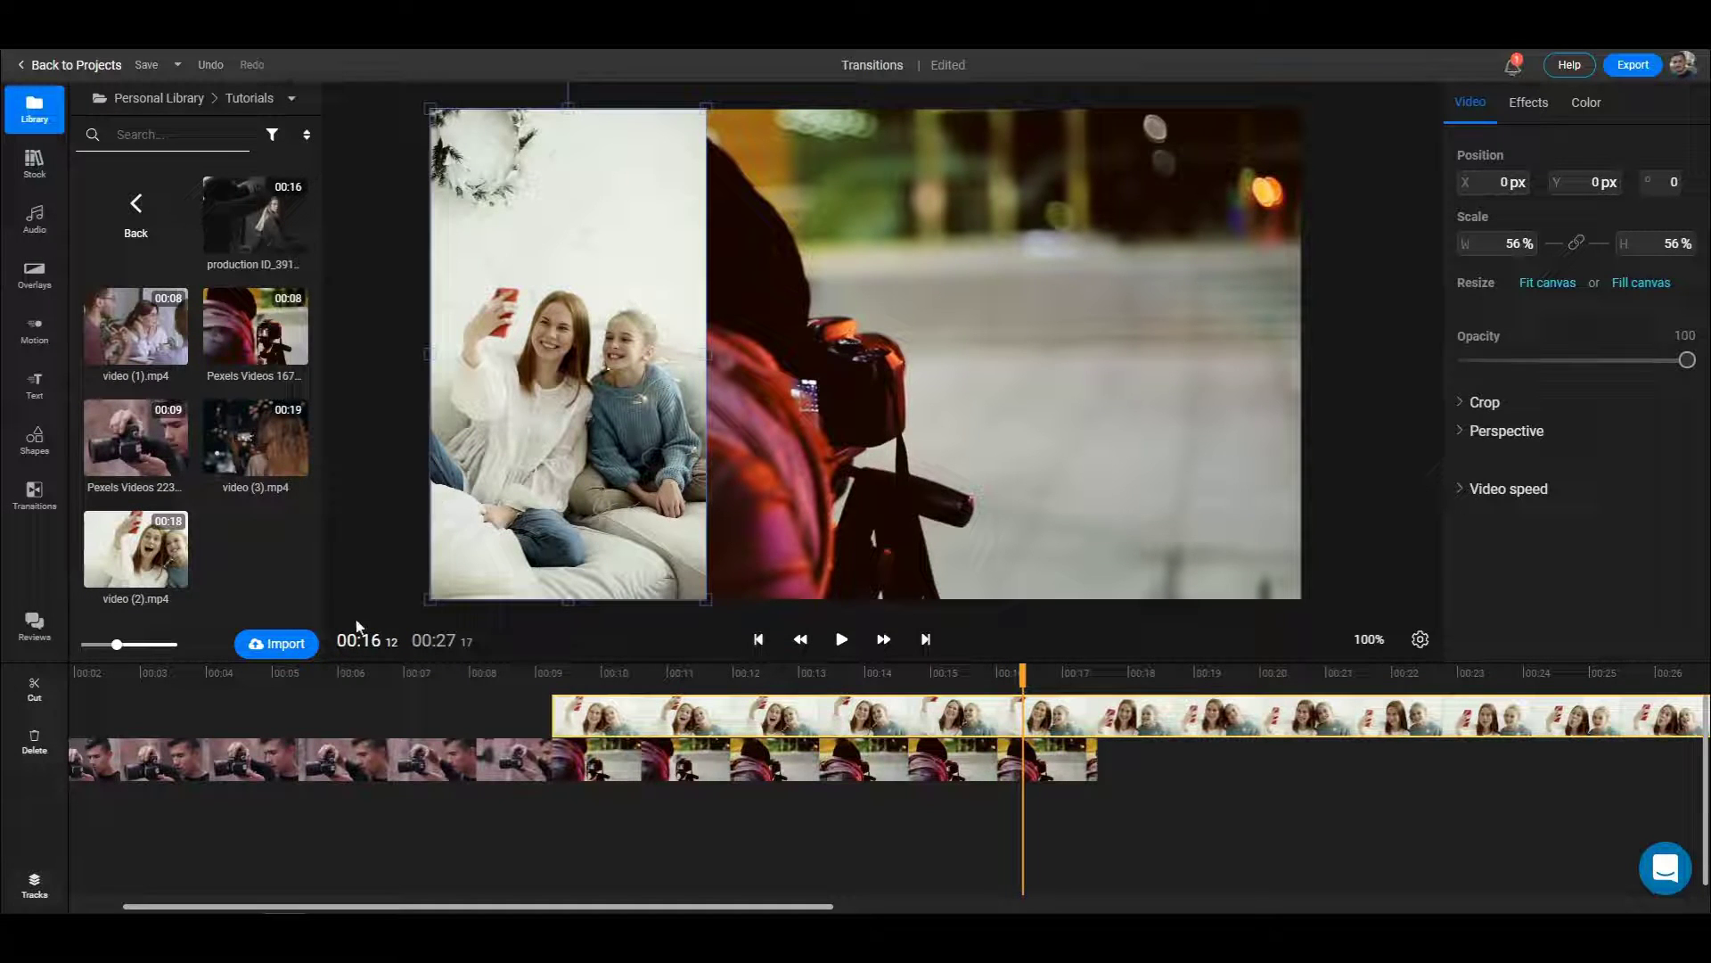
# Add video (1).mp4 on its own new track and shrink it to 18% scale.
pyautogui.moveTo(135, 329); pyautogui.dragTo(554, 711)
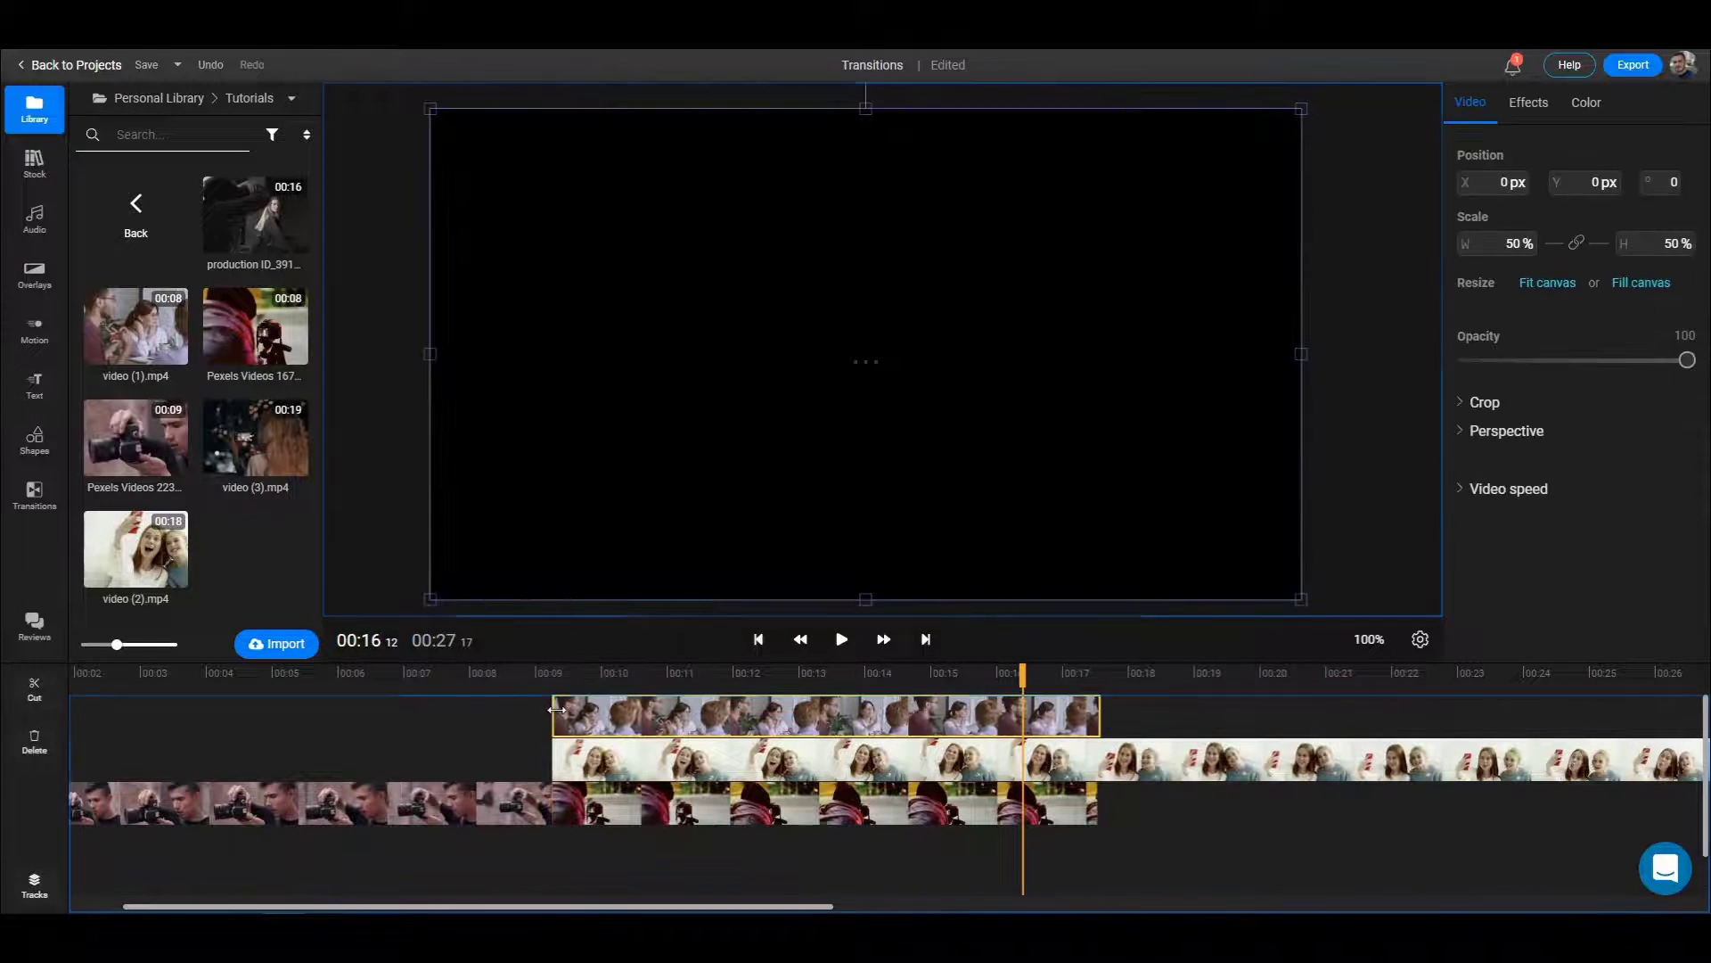
pyautogui.moveTo(664, 673); pyautogui.dragTo(618, 673)
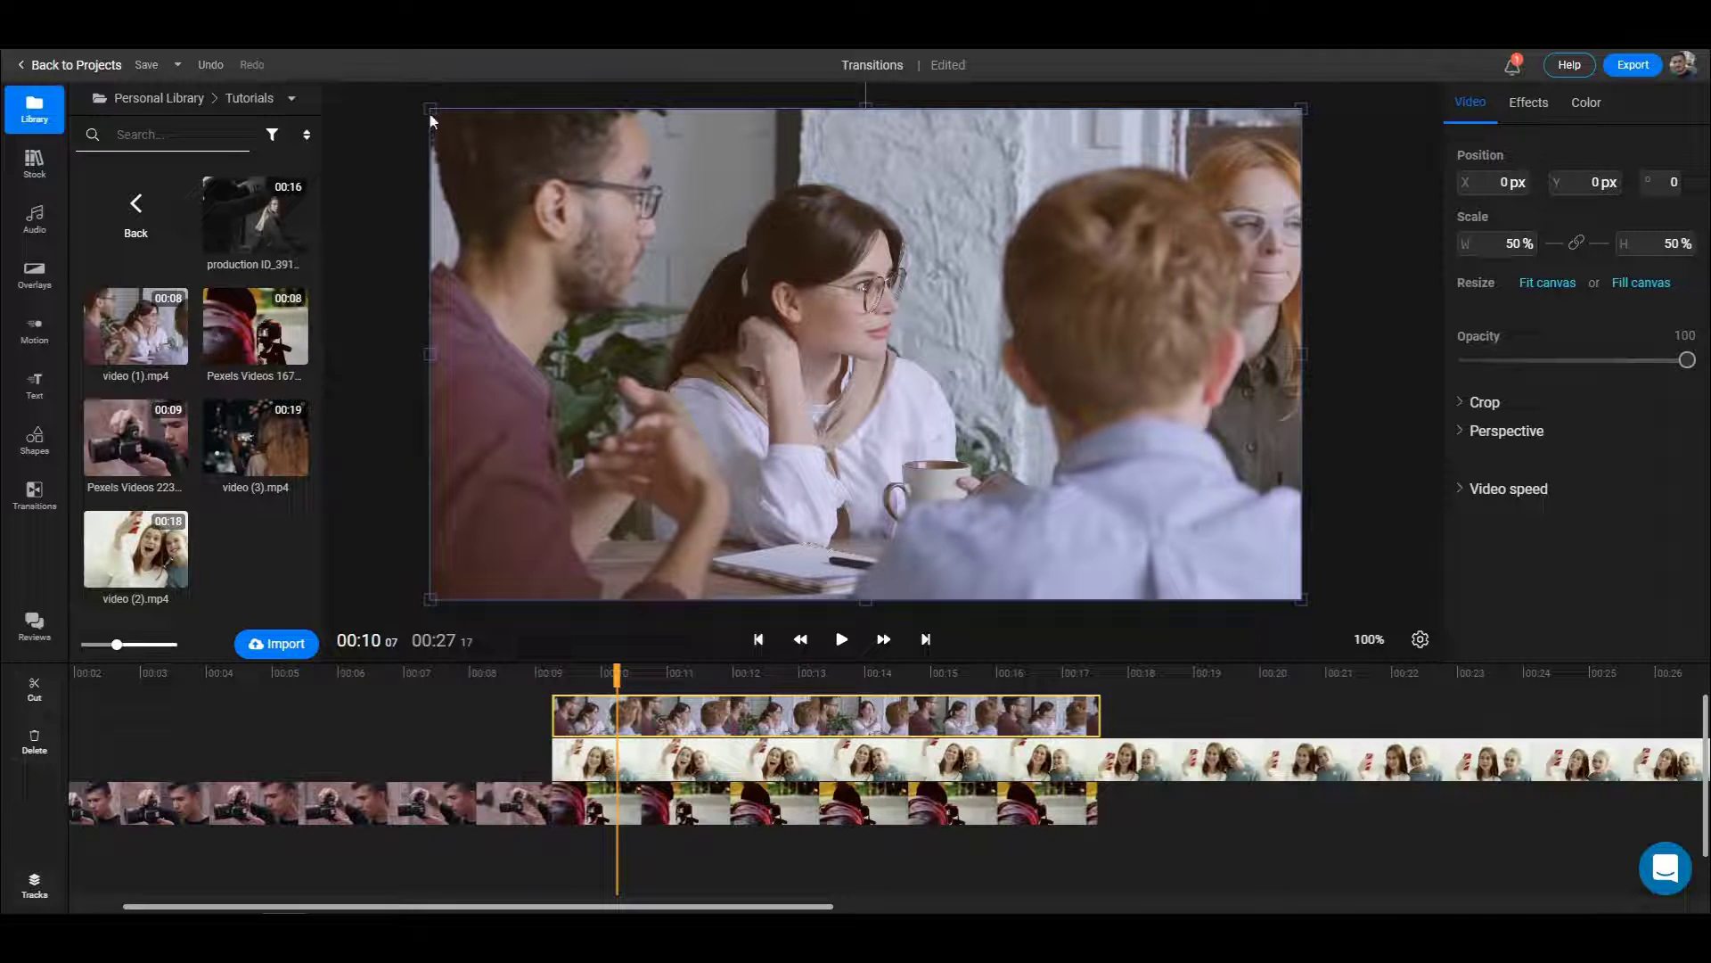
pyautogui.moveTo(427, 110); pyautogui.dragTo(972, 472)
pyautogui.moveTo(1081, 531); pyautogui.dragTo(1121, 238)
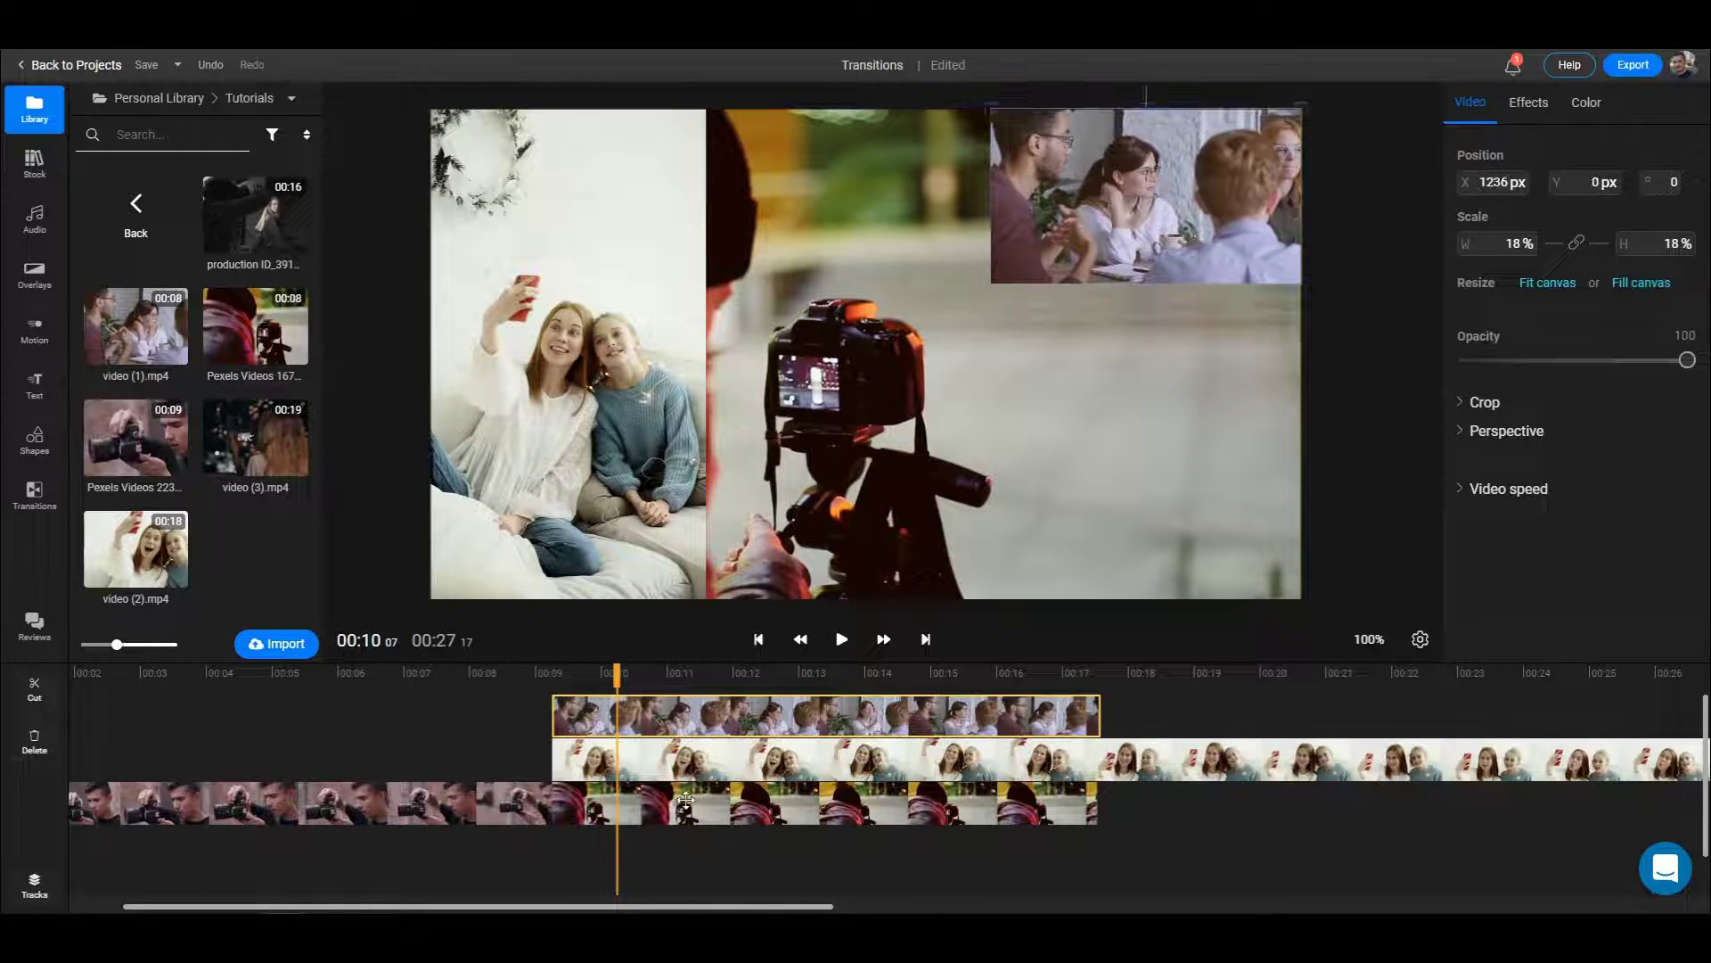
# Play back to 00:14 and move the 18% overlay down to the lower right.
pyautogui.click(841, 639)
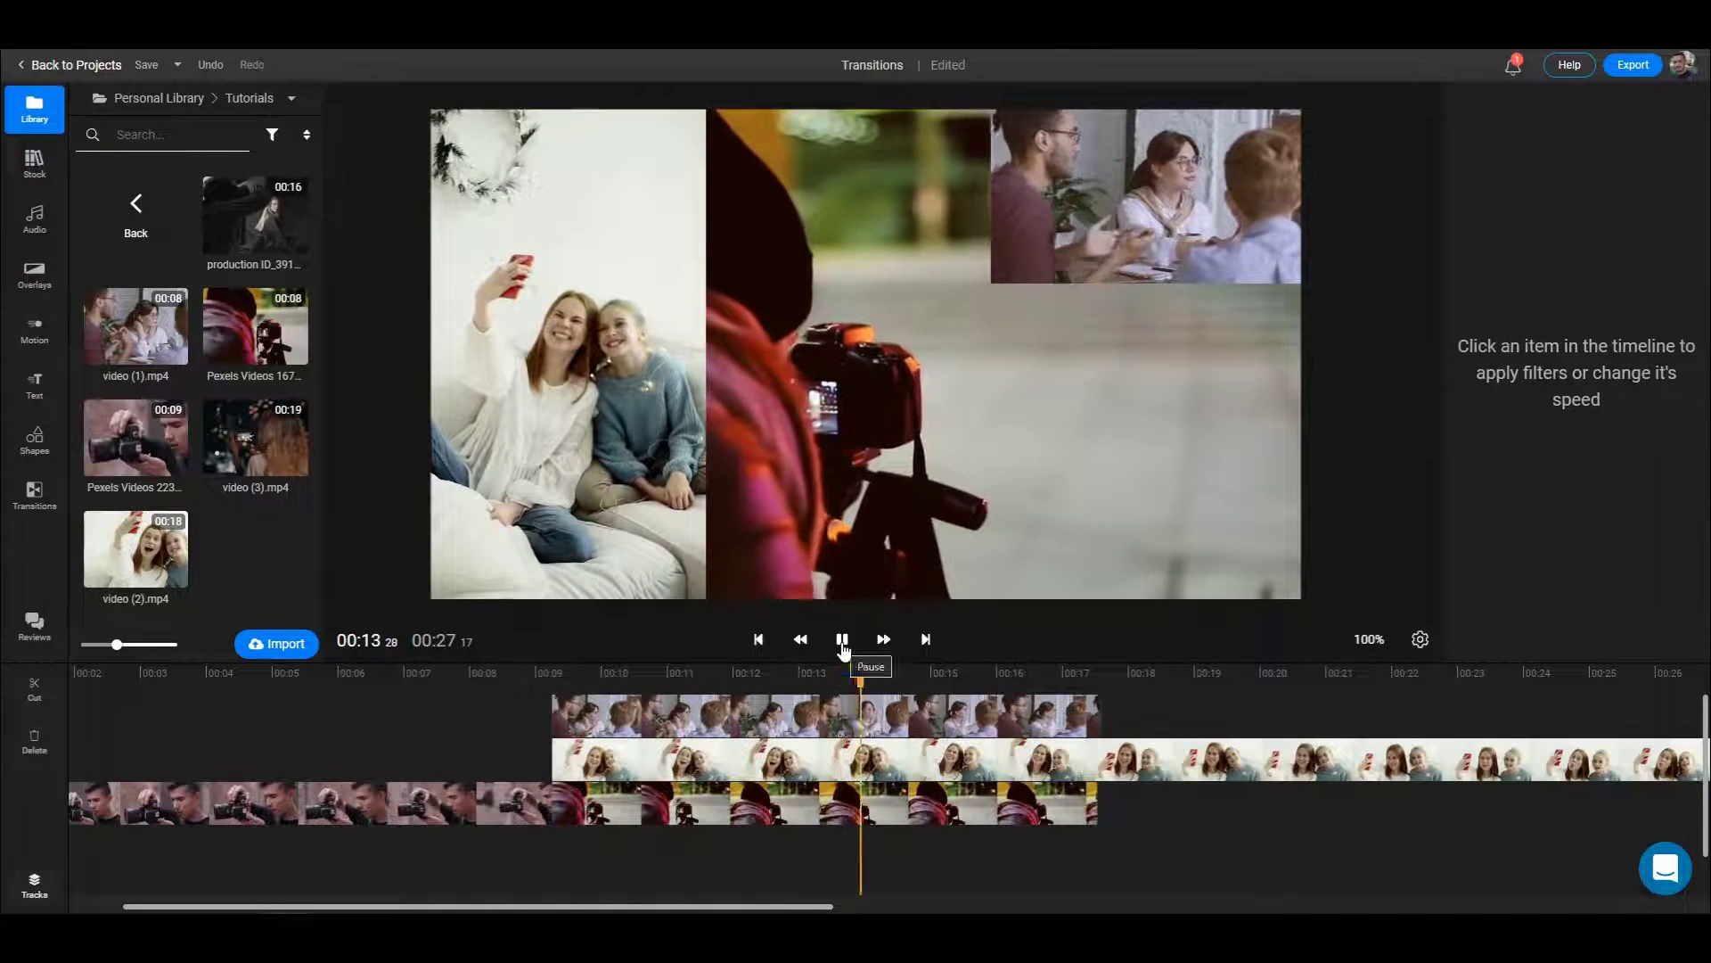
pyautogui.click(841, 639)
pyautogui.moveTo(1112, 247); pyautogui.dragTo(1090, 528)
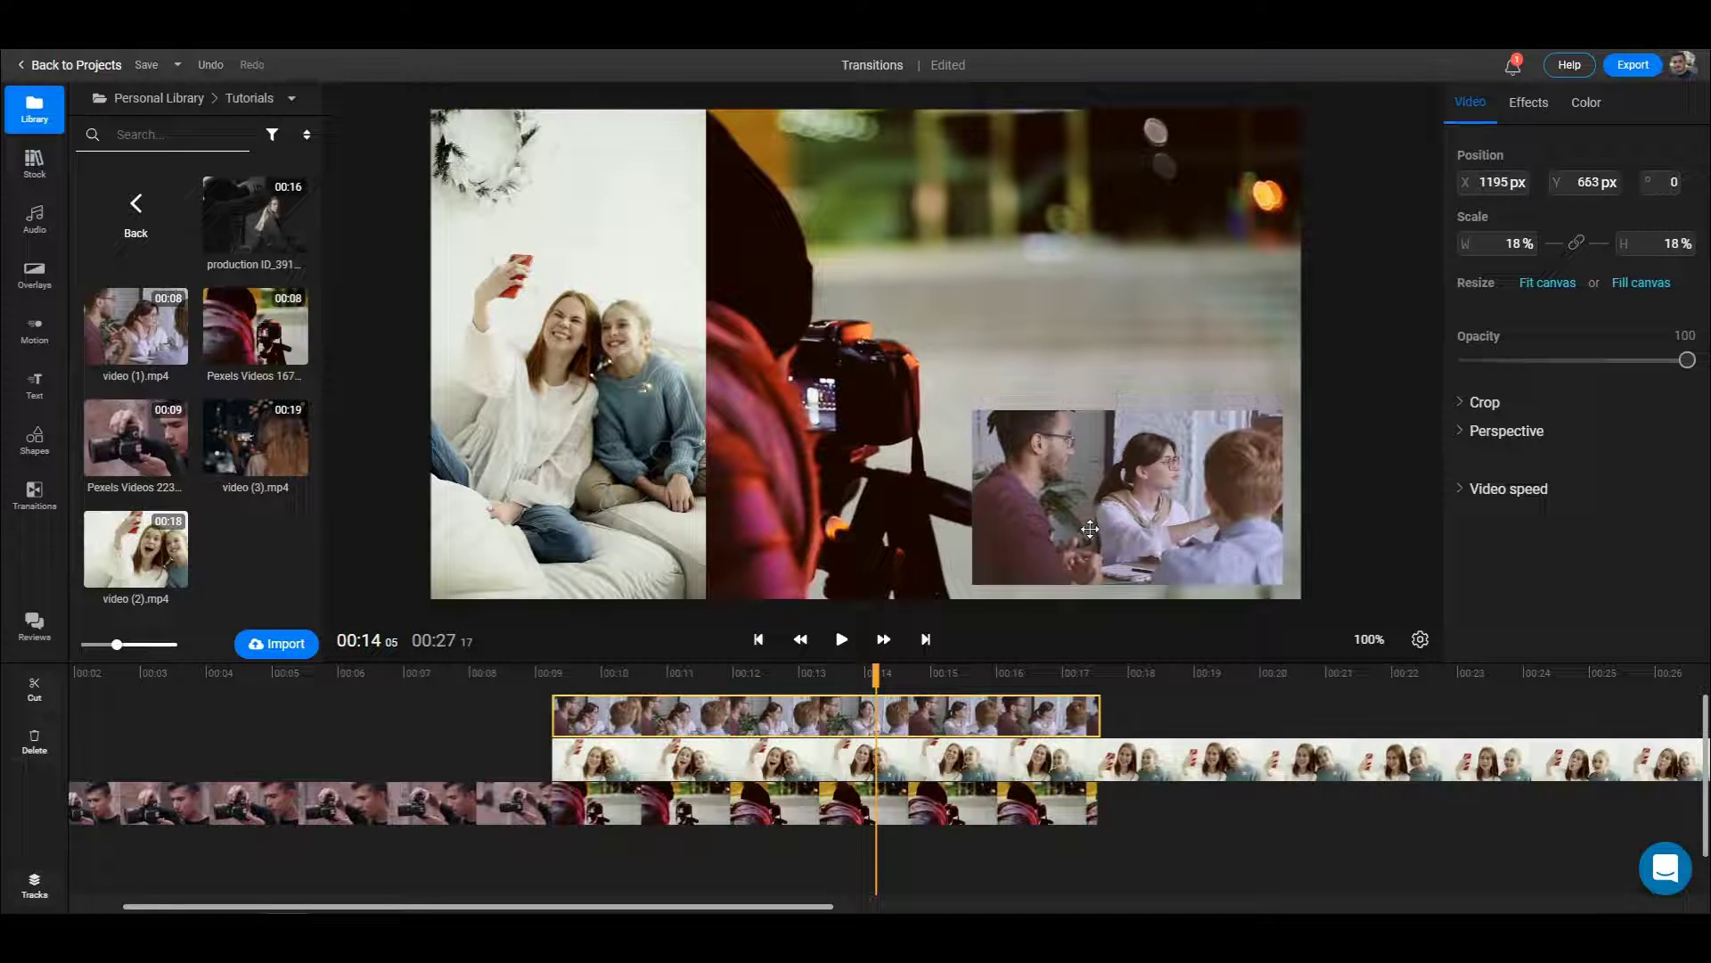
# Turn on the overlay's Shadow effect with a blur of 51.
pyautogui.click(1529, 102)
pyautogui.scroll(-2, 1545, 443)
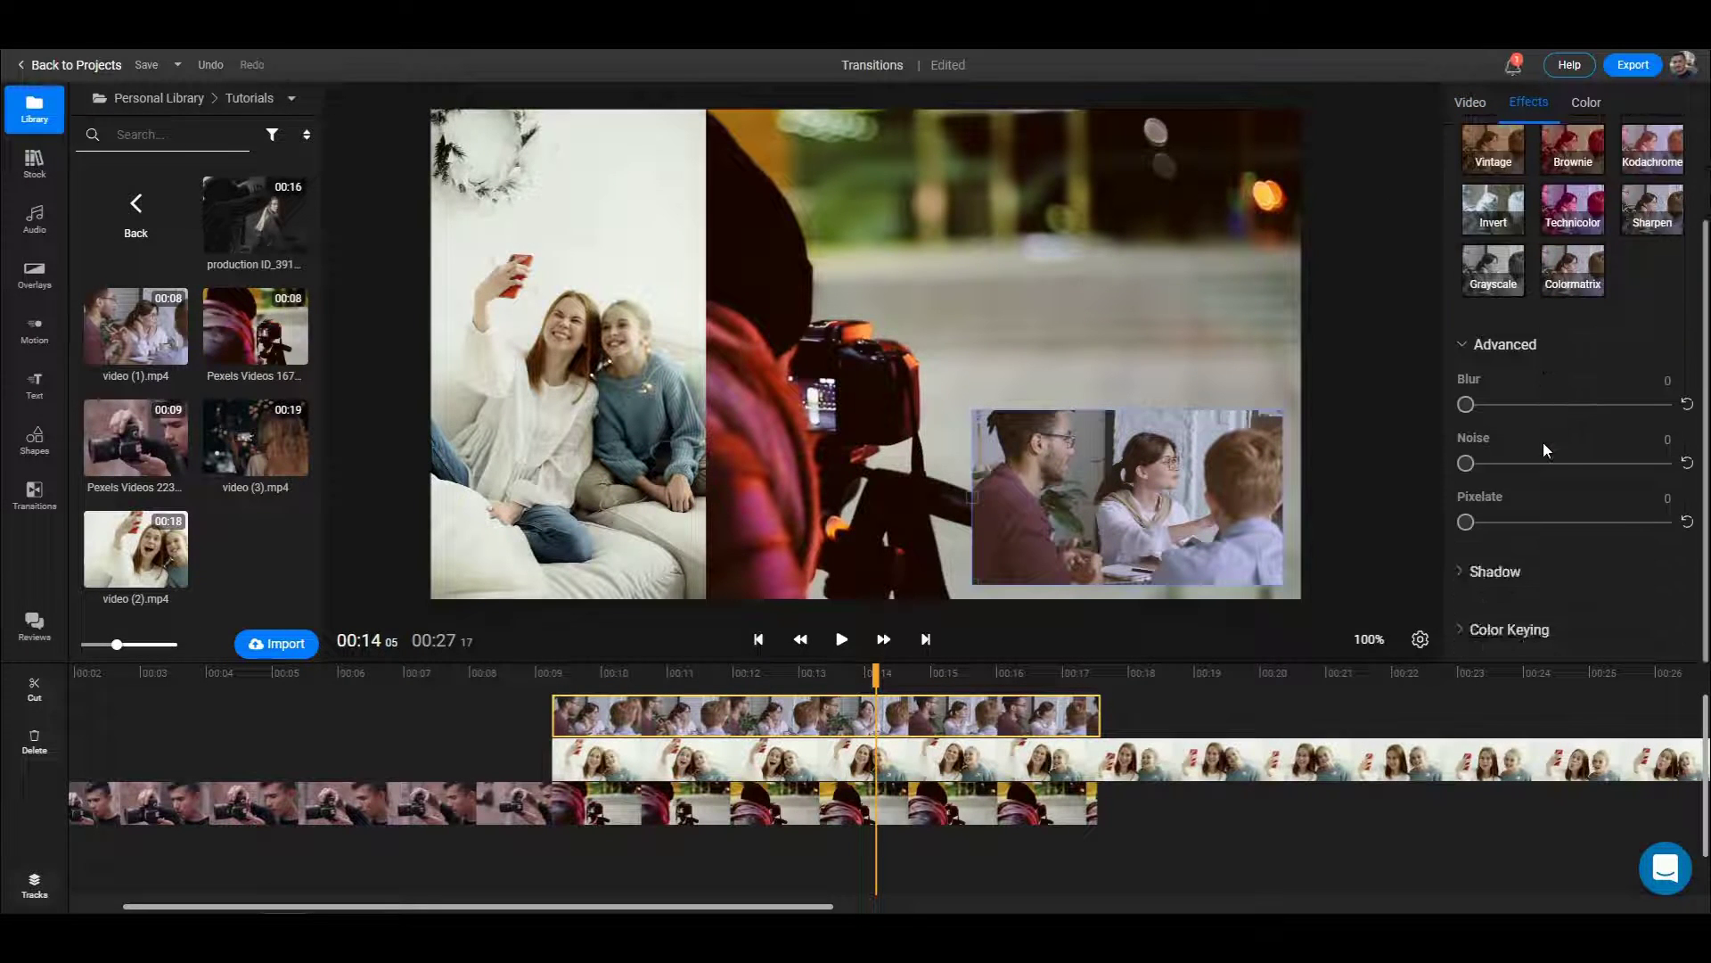
pyautogui.click(1495, 572)
pyautogui.scroll(-2, 1490, 562)
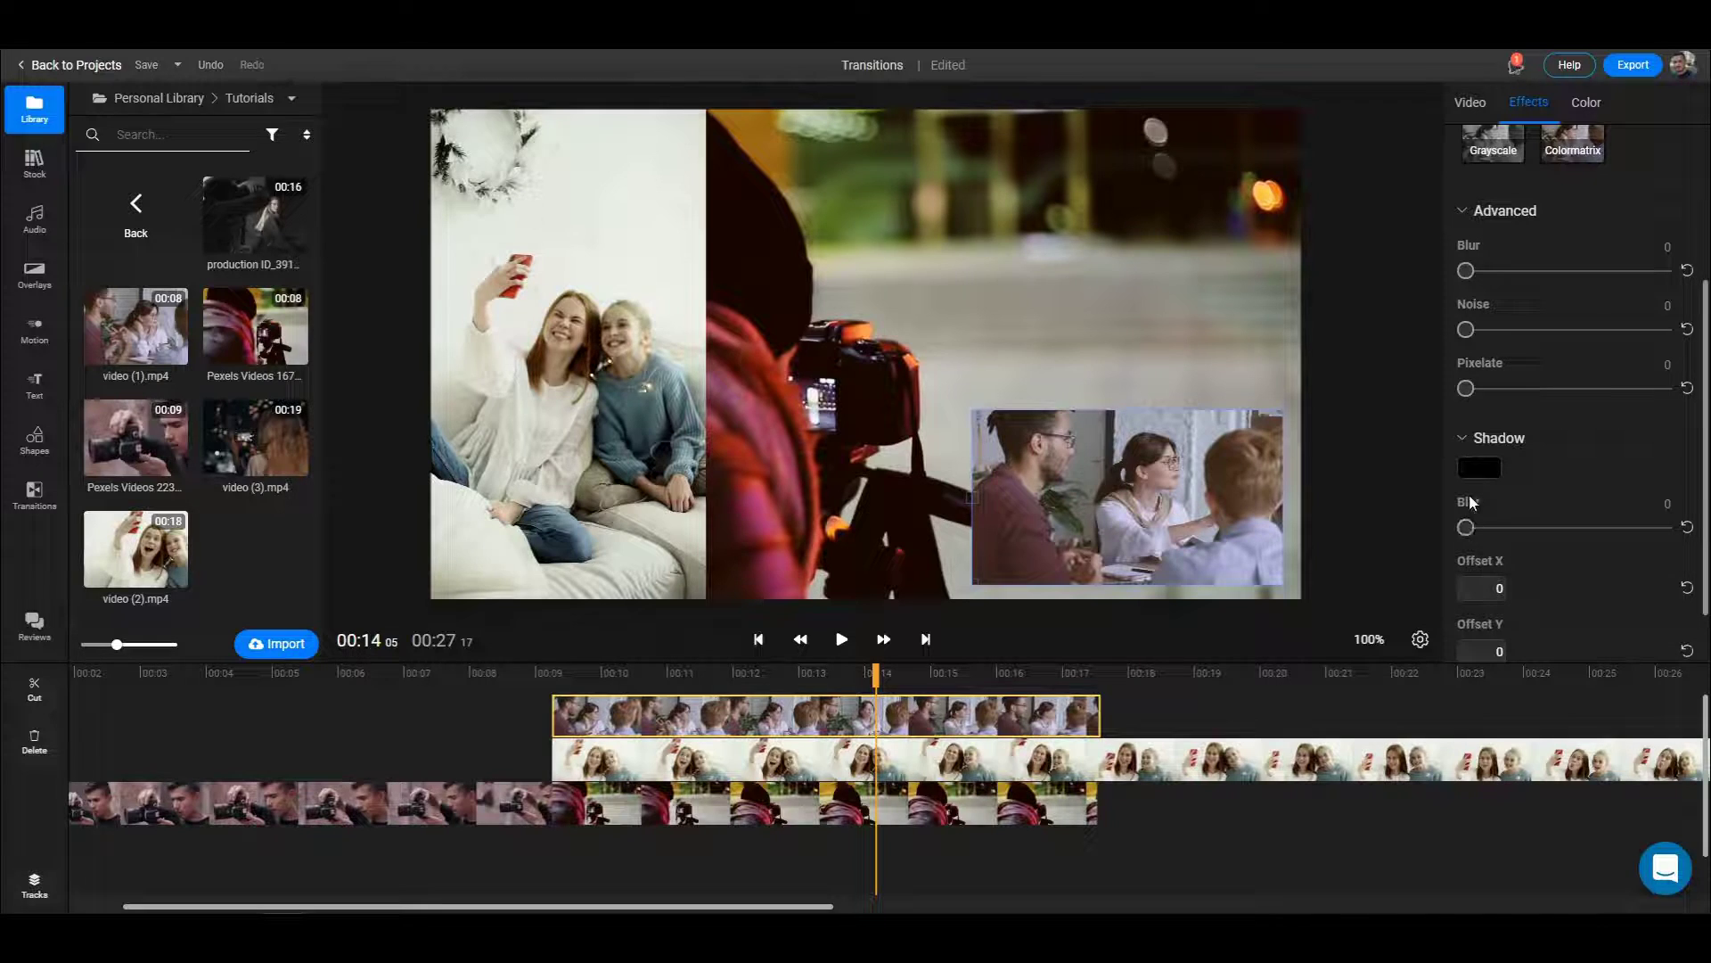
pyautogui.moveTo(1469, 528); pyautogui.dragTo(1570, 556)
# Offset the shadow 13 px right and 36 px down, raise blur to 95, and nudge the inset.
pyautogui.scroll(-2, 1570, 555)
pyautogui.moveTo(1466, 512); pyautogui.dragTo(1480, 515)
pyautogui.moveTo(1490, 576); pyautogui.dragTo(1526, 578)
pyautogui.moveTo(1566, 453); pyautogui.dragTo(1653, 453)
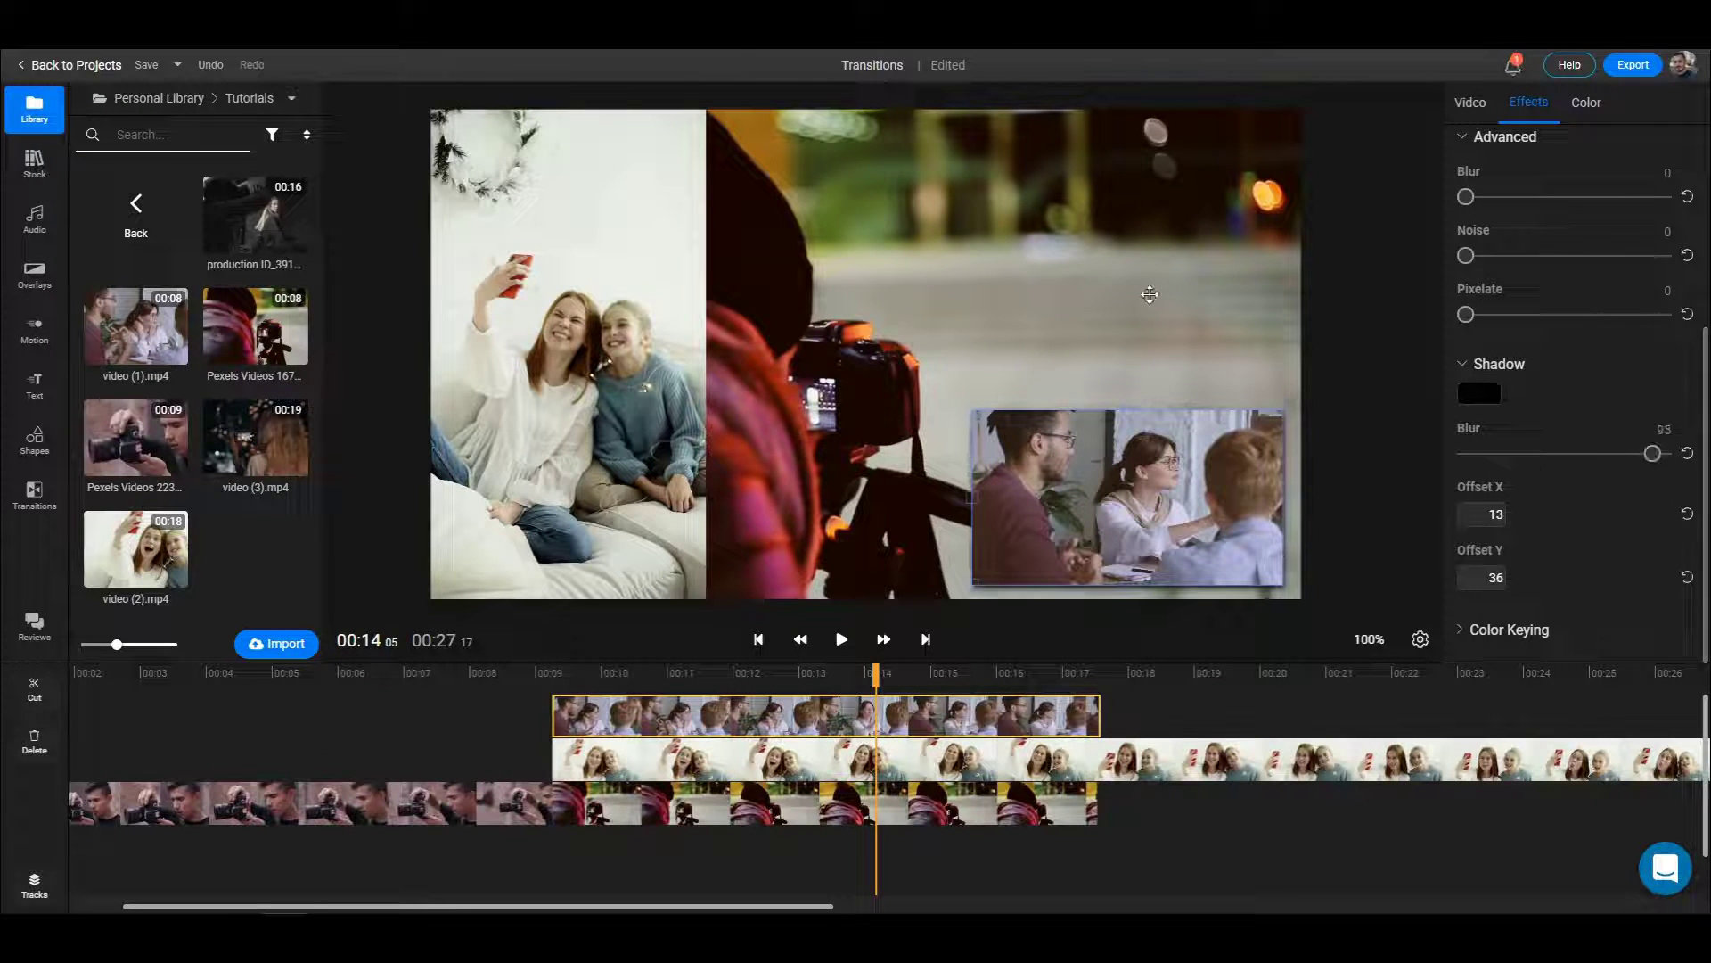
pyautogui.moveTo(1116, 535); pyautogui.dragTo(1062, 516)
pyautogui.click(554, 365)
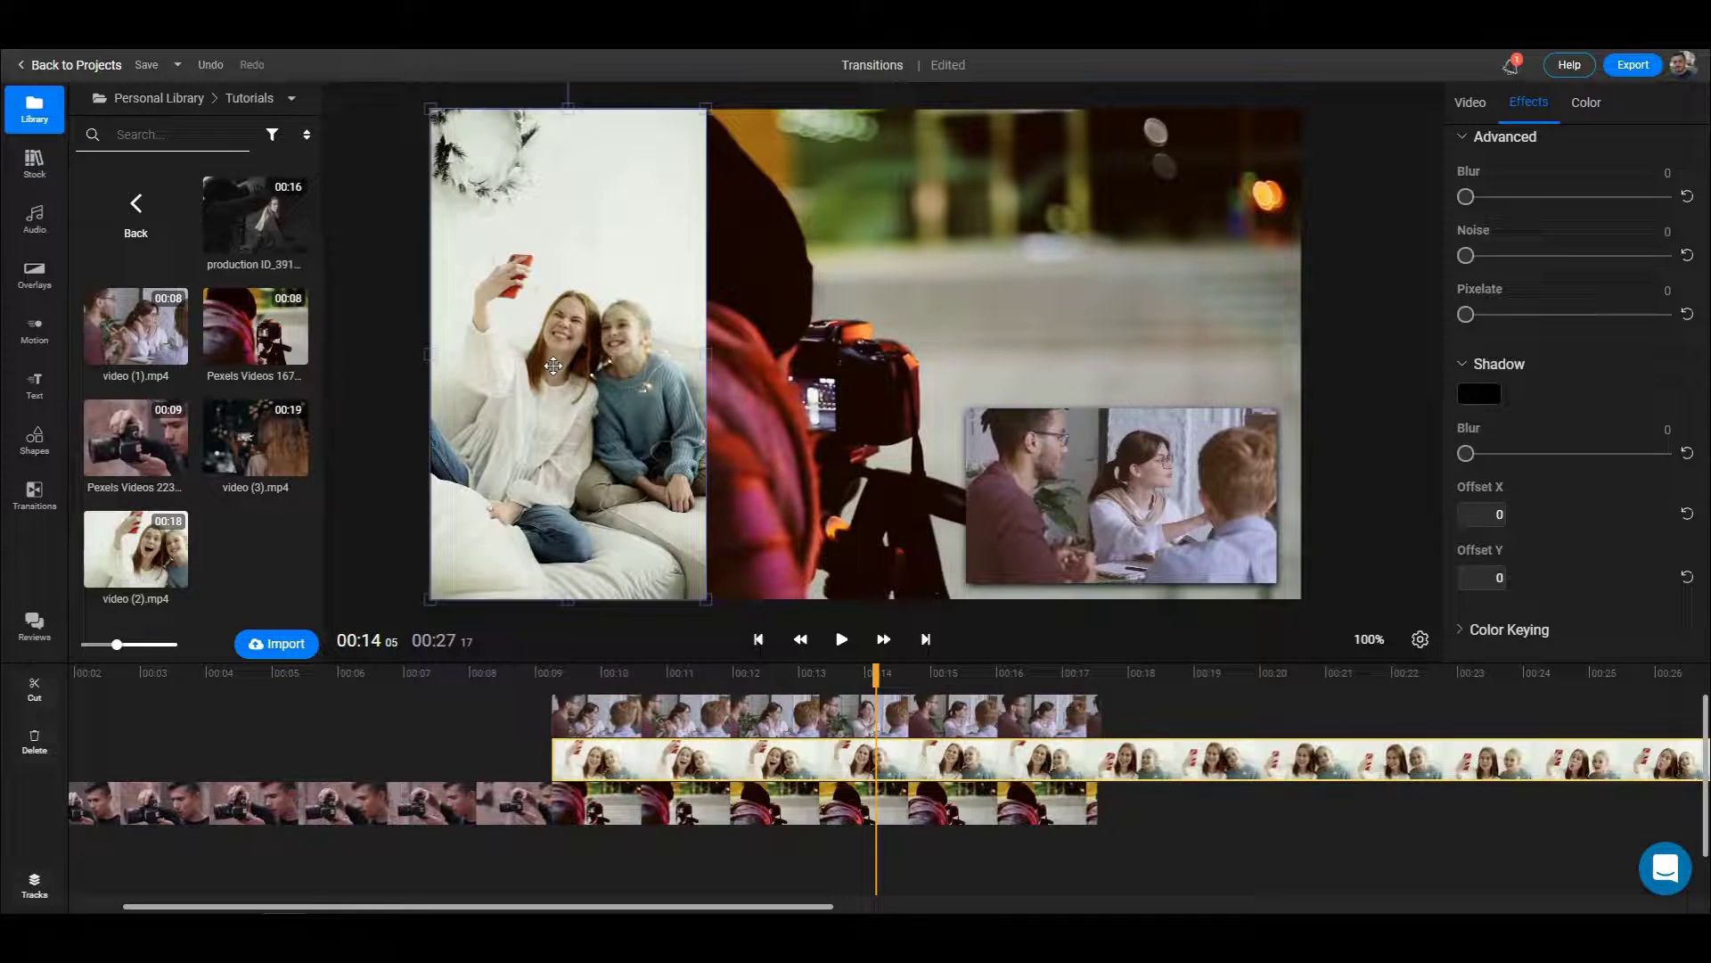
# Delete the selfie clip and resize the shadowed inset into the frame's top-right corner.
pyautogui.press('Delete')
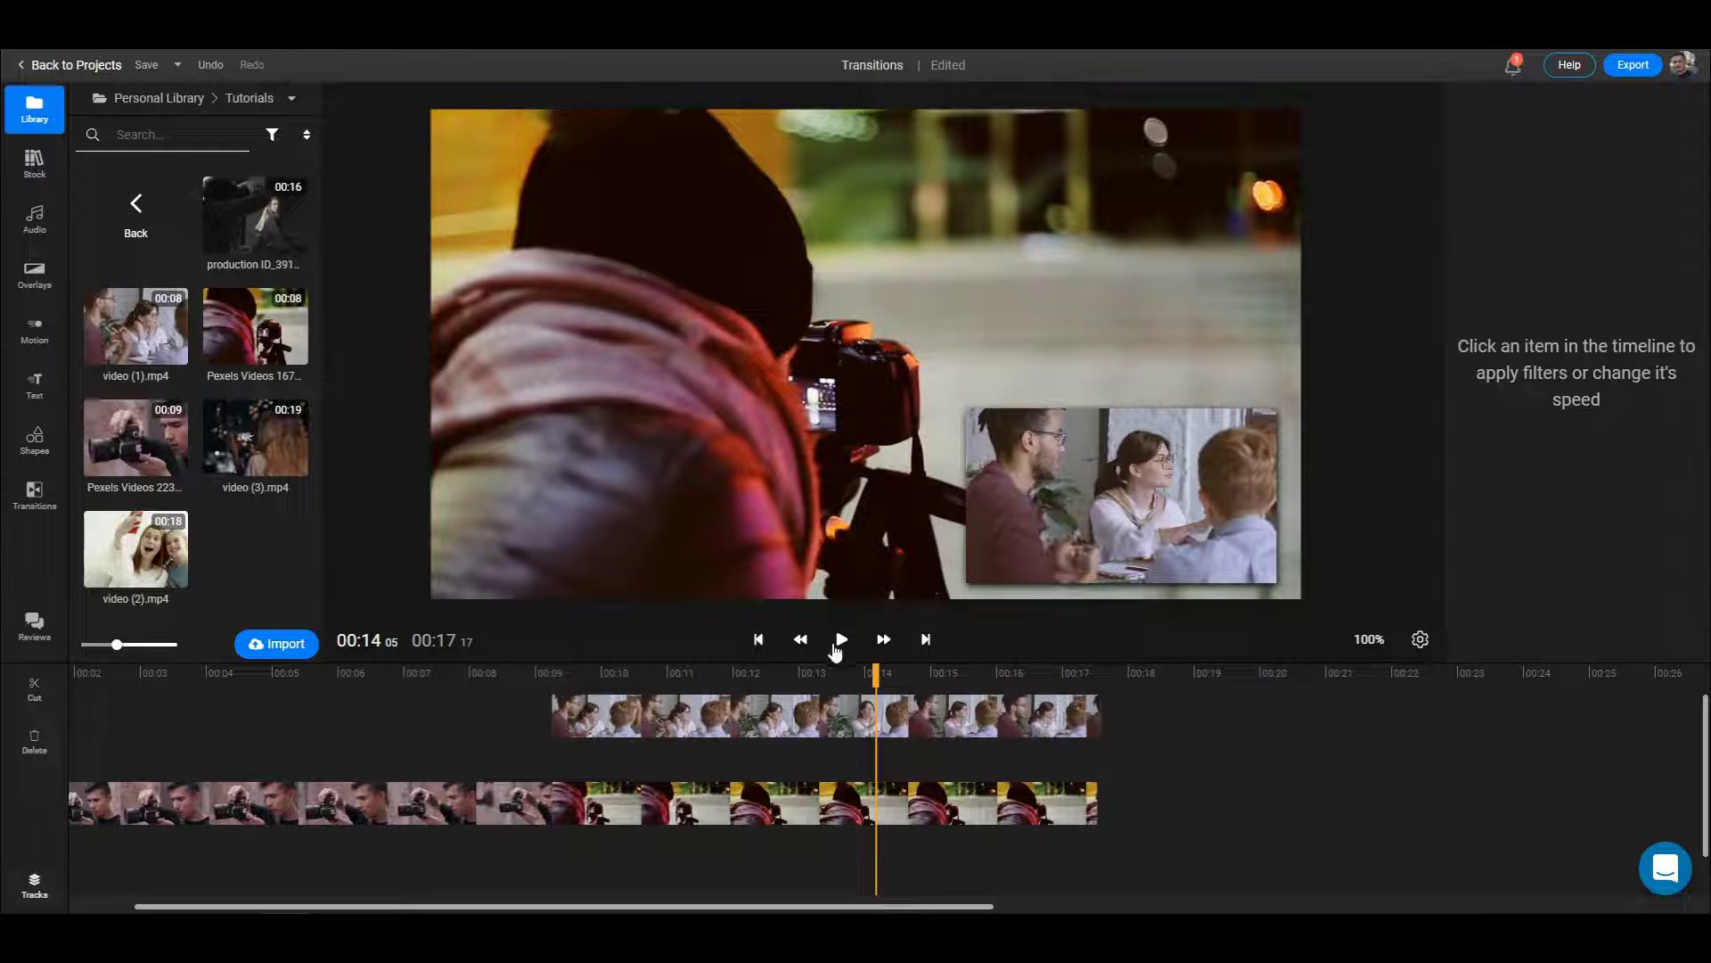
pyautogui.click(1005, 430)
pyautogui.moveTo(976, 419); pyautogui.dragTo(1013, 431)
pyautogui.moveTo(1105, 528); pyautogui.dragTo(1111, 232)
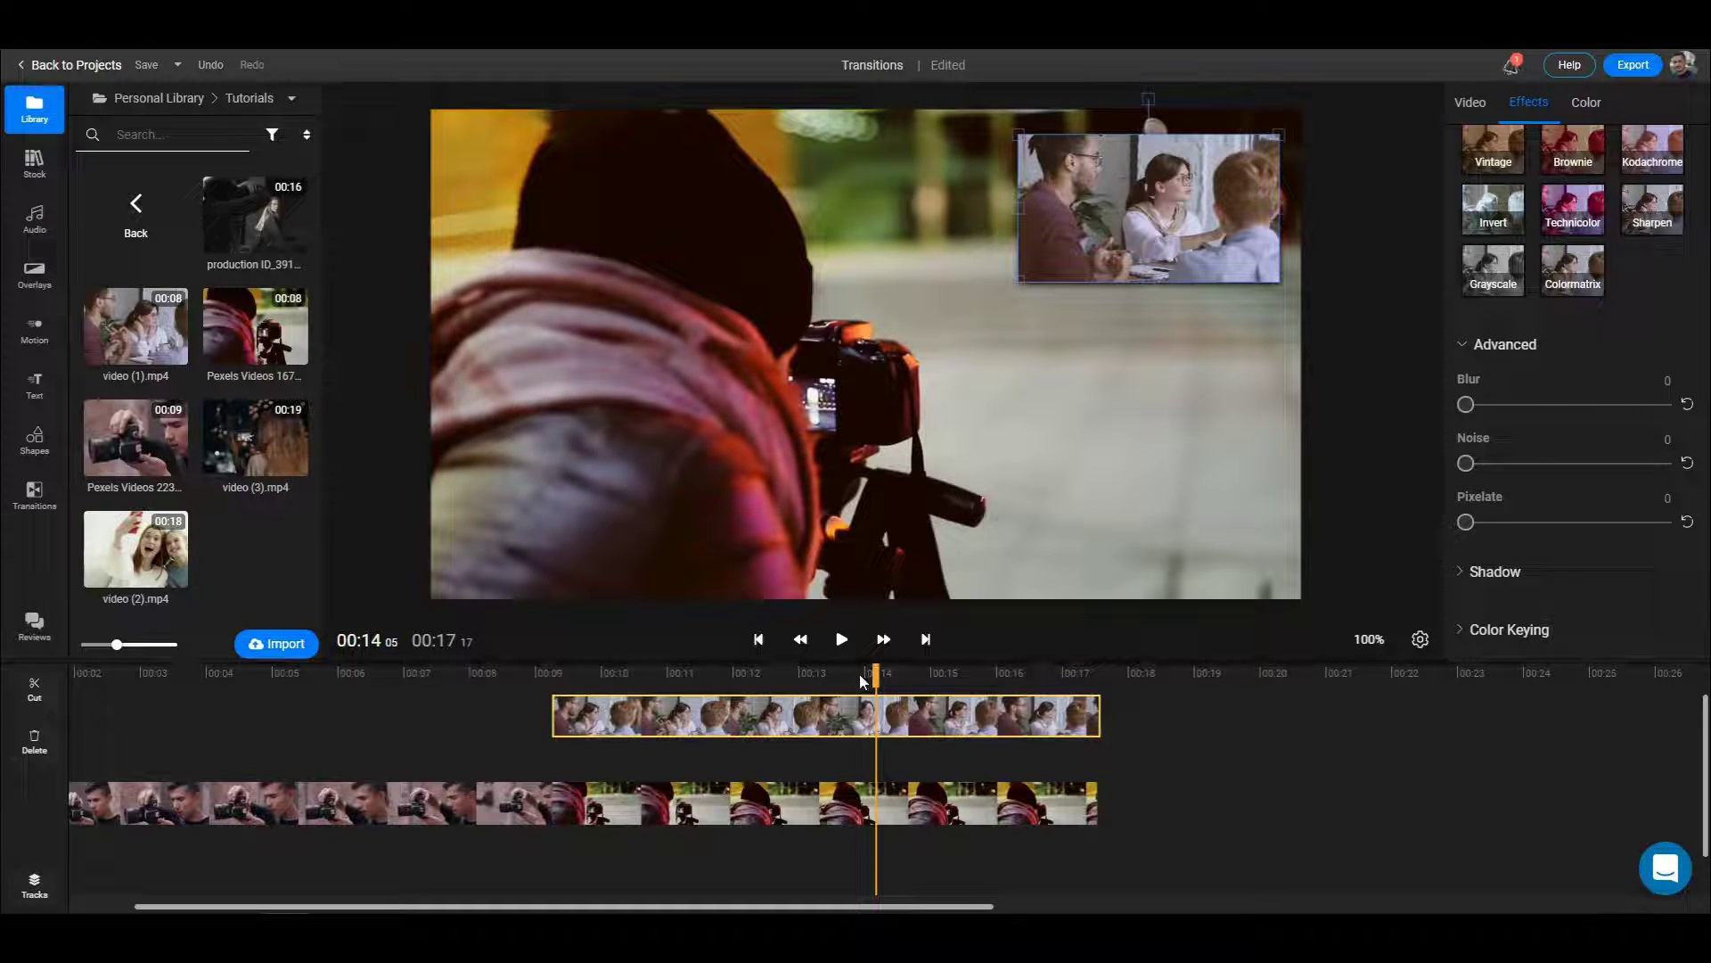
pyautogui.moveTo(876, 675); pyautogui.dragTo(568, 673)
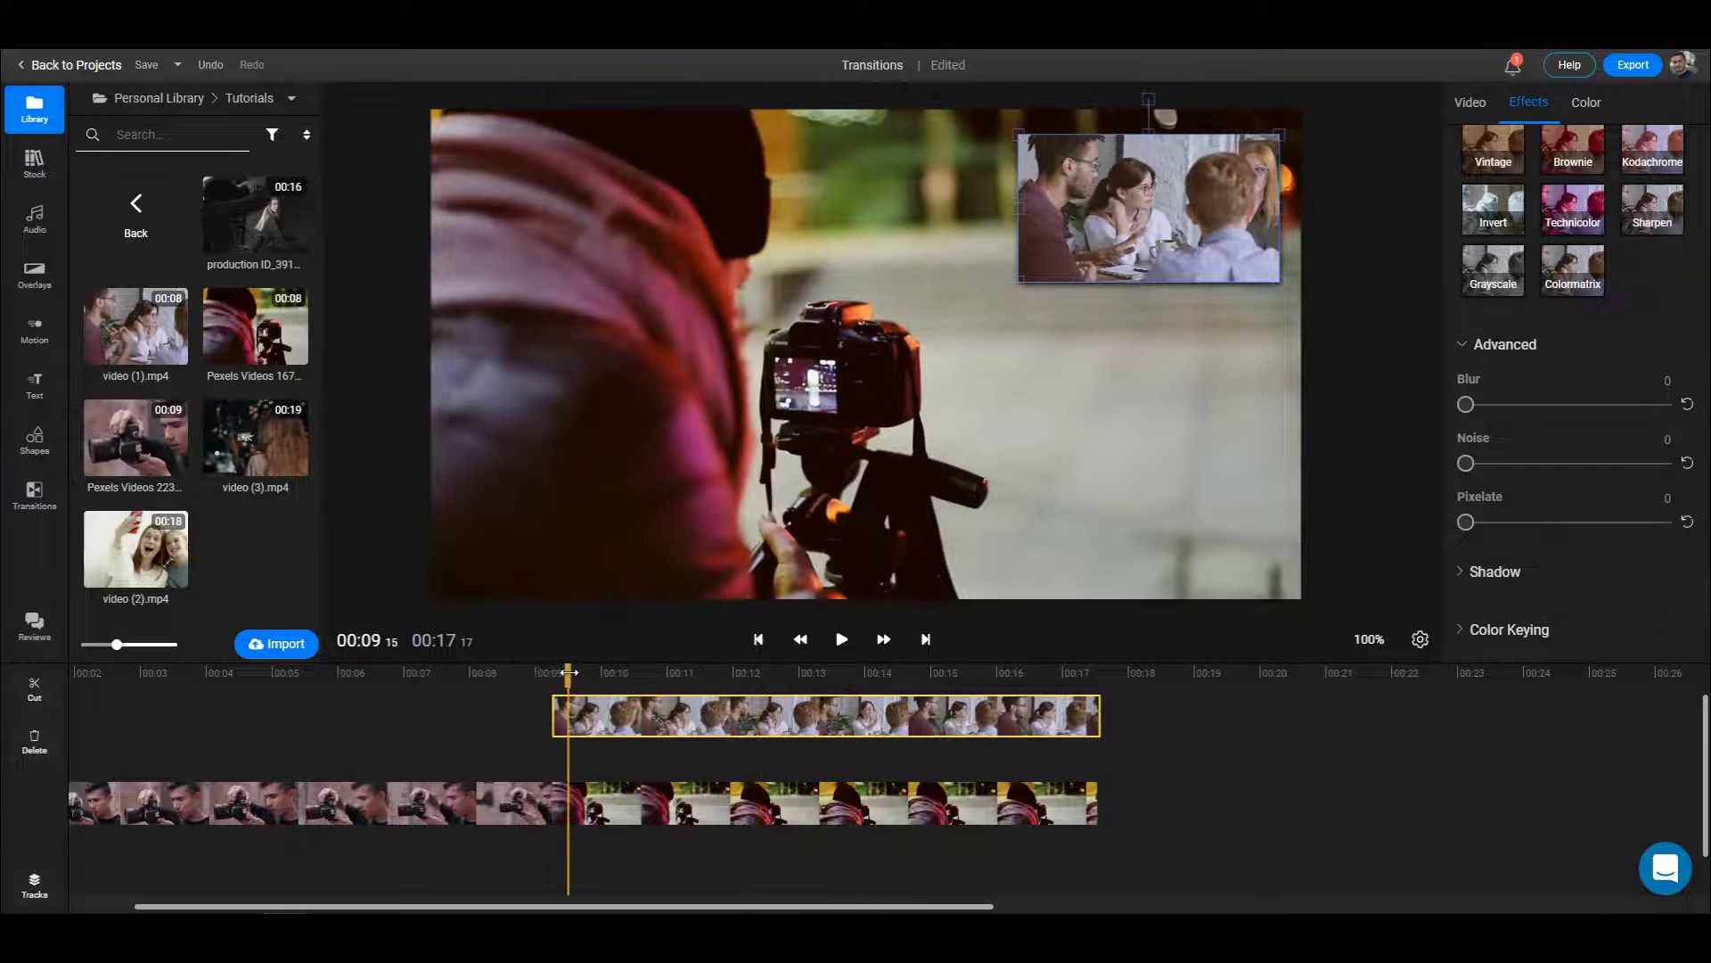
pyautogui.click(28, 878)
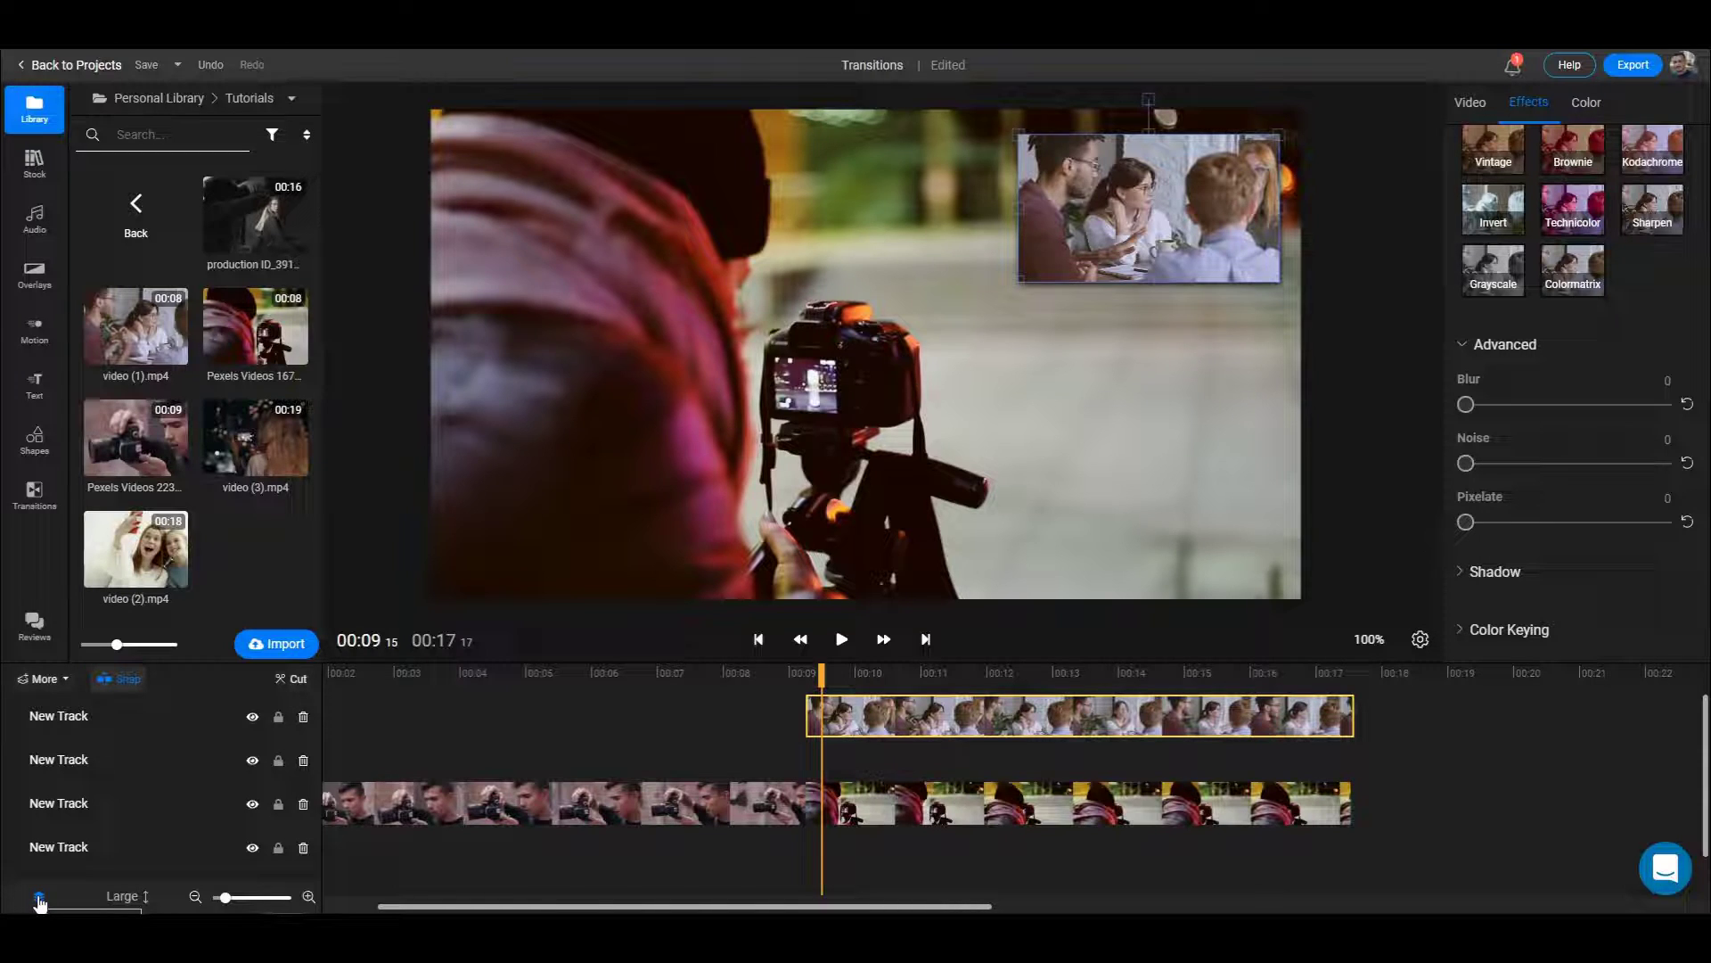
# Remove the empty fourth and second New Track rows from the track headers.
pyautogui.click(304, 853)
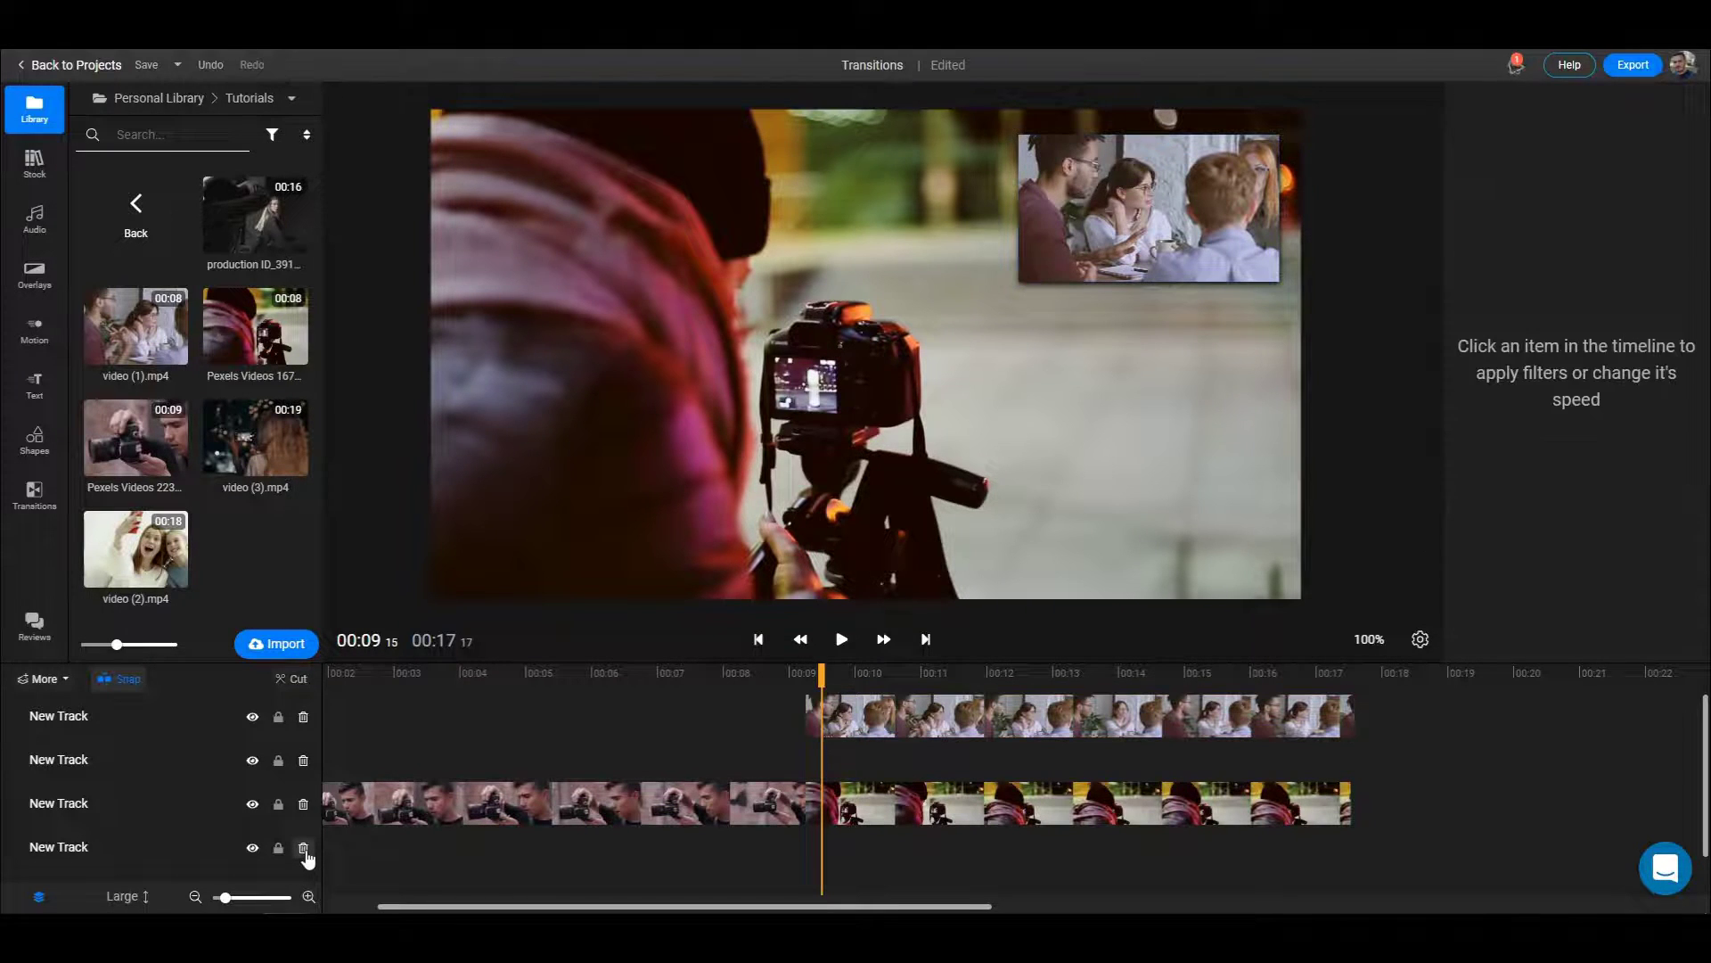
pyautogui.click(305, 850)
pyautogui.click(300, 761)
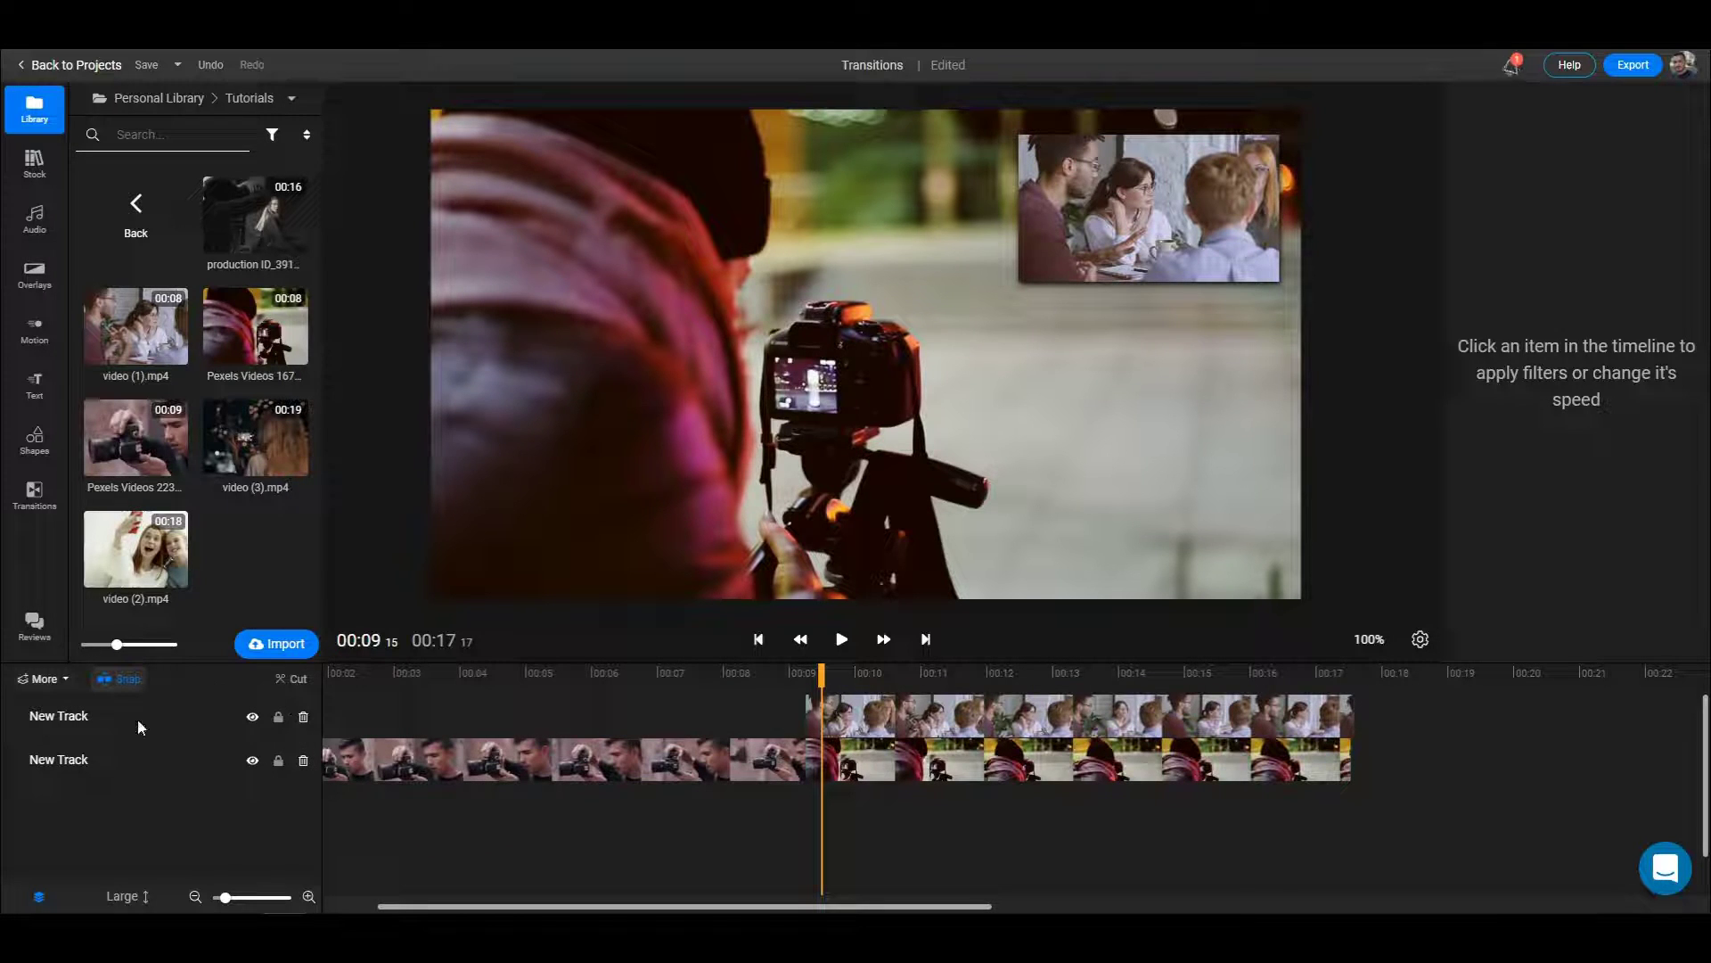
# Add a New Track and a New Group, then drag the group right and back to its start.
pyautogui.click(44, 680)
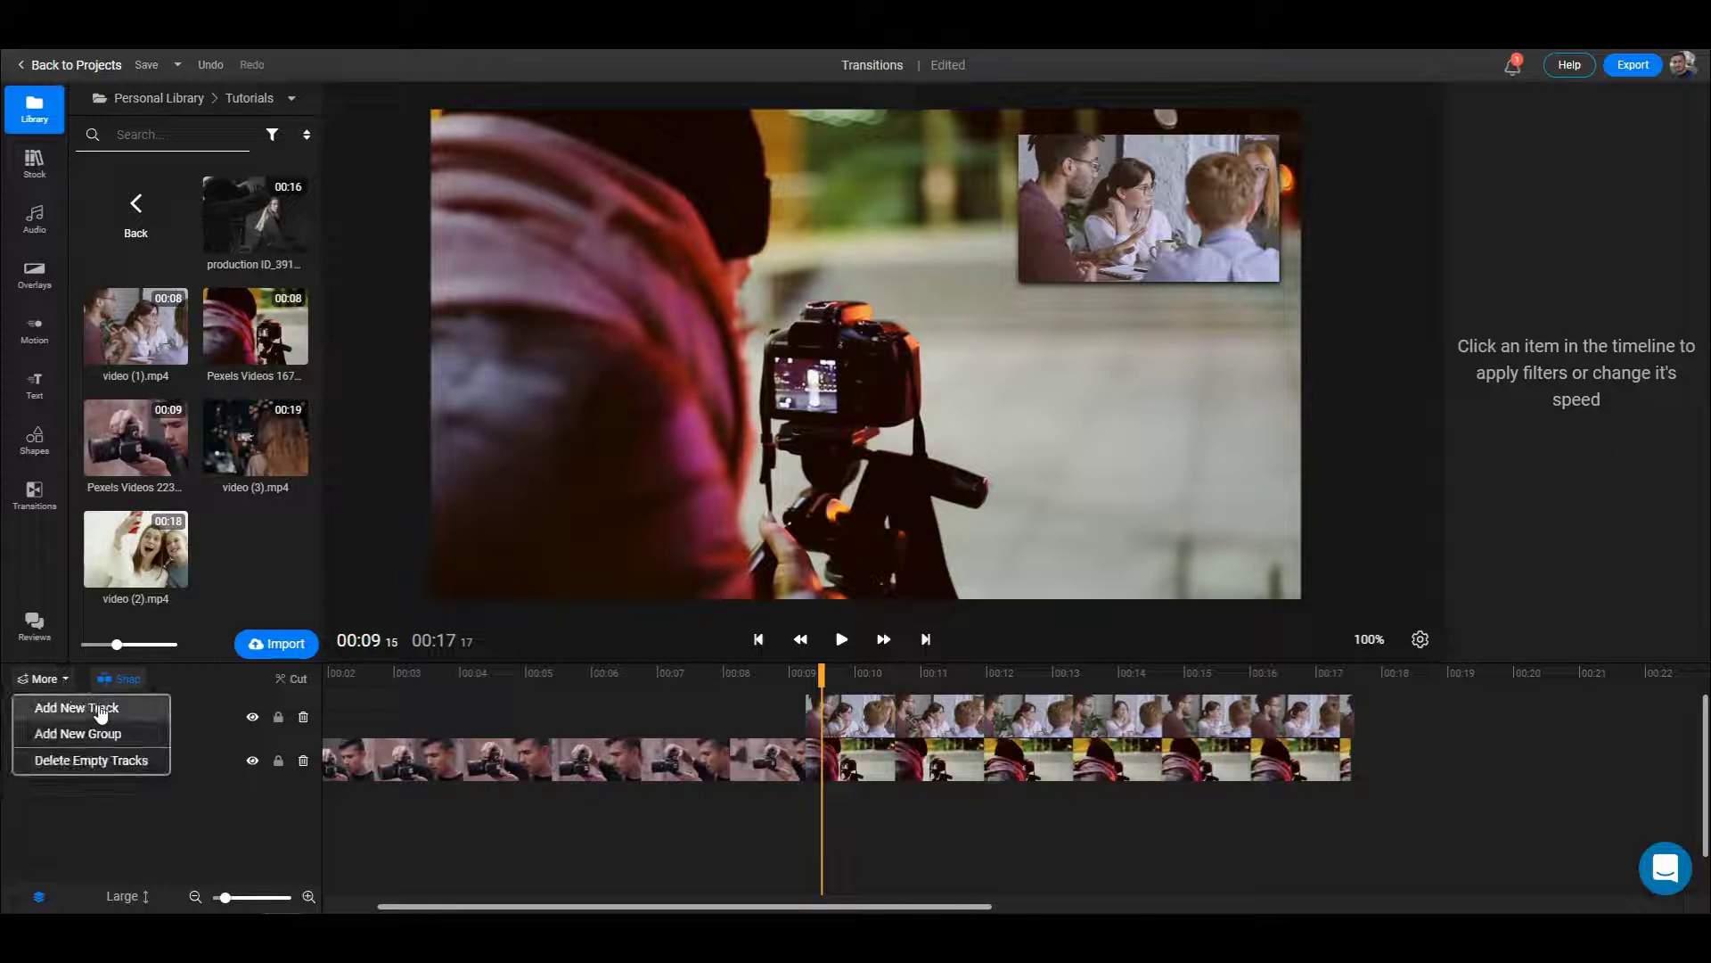
pyautogui.click(100, 705)
pyautogui.click(44, 679)
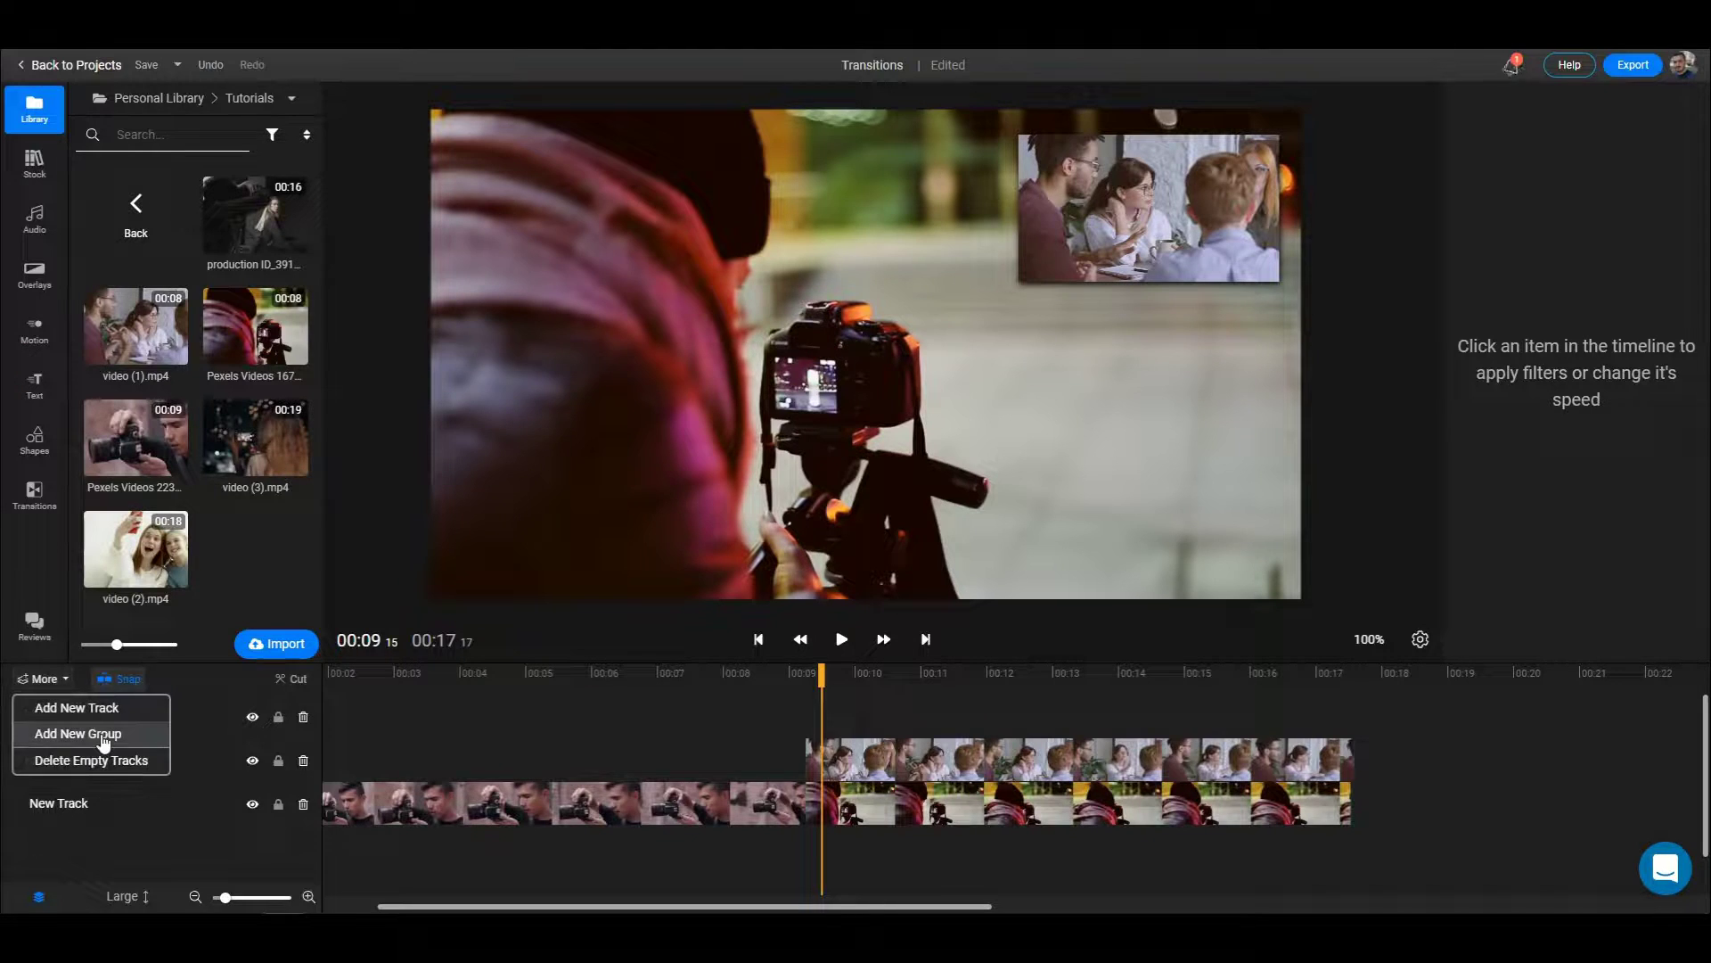
pyautogui.click(100, 731)
pyautogui.moveTo(452, 732); pyautogui.dragTo(713, 738)
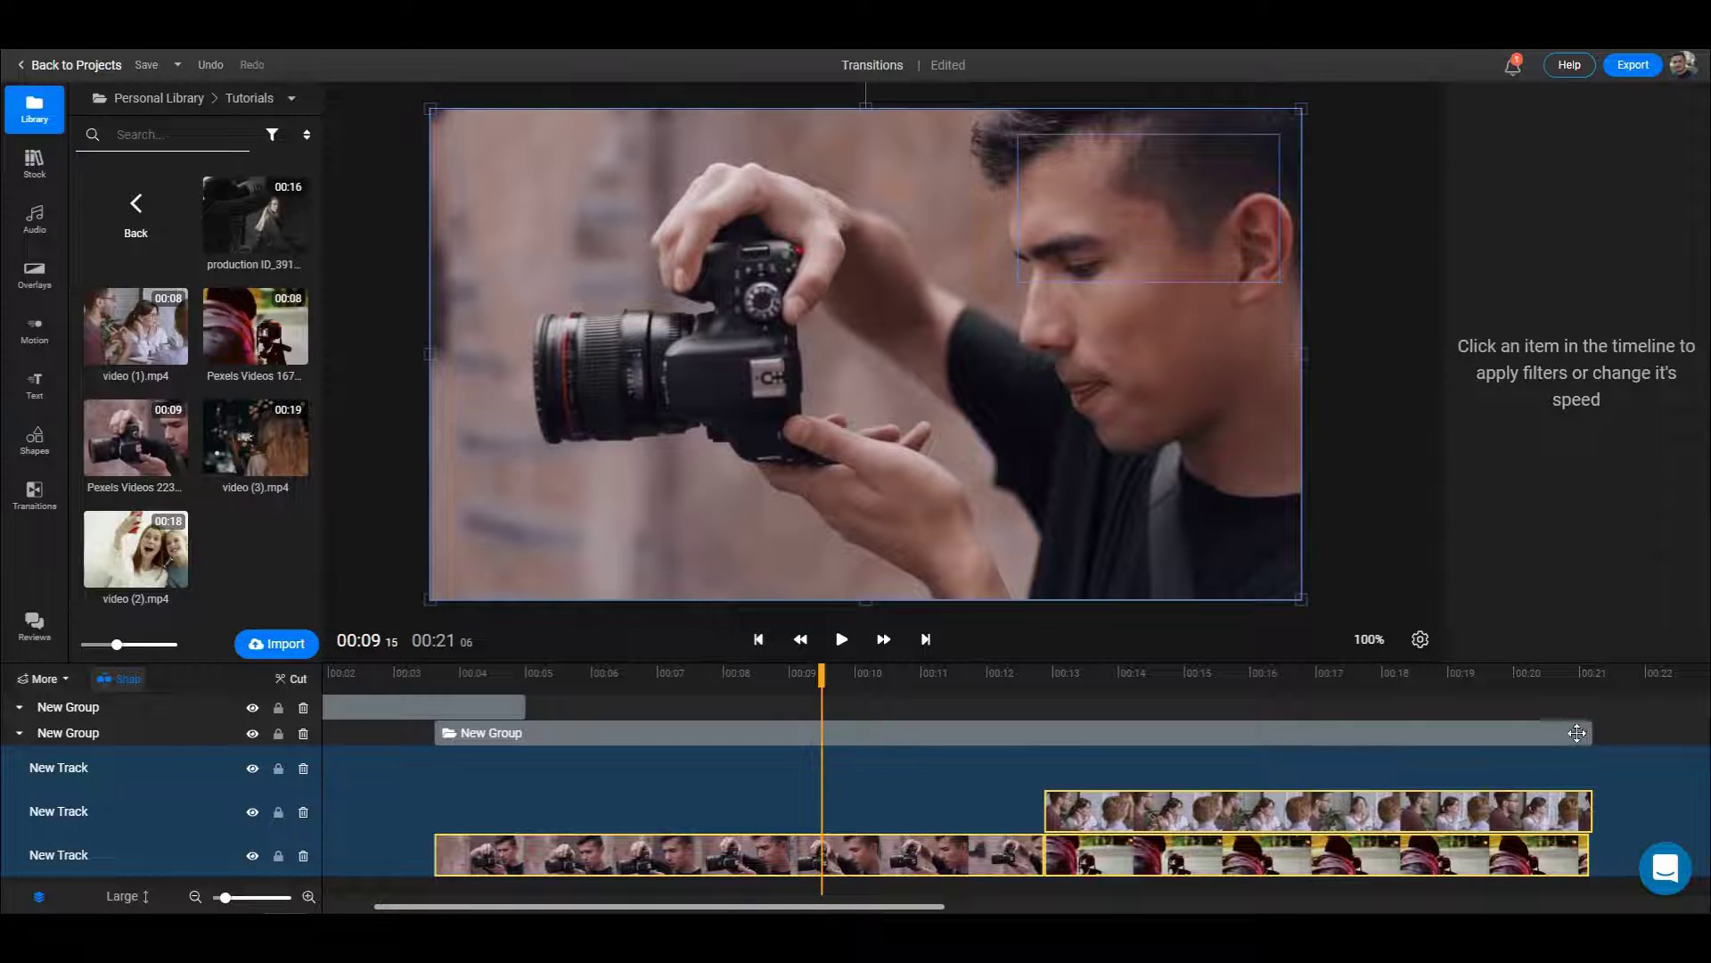
pyautogui.moveTo(534, 741); pyautogui.dragTo(412, 736)
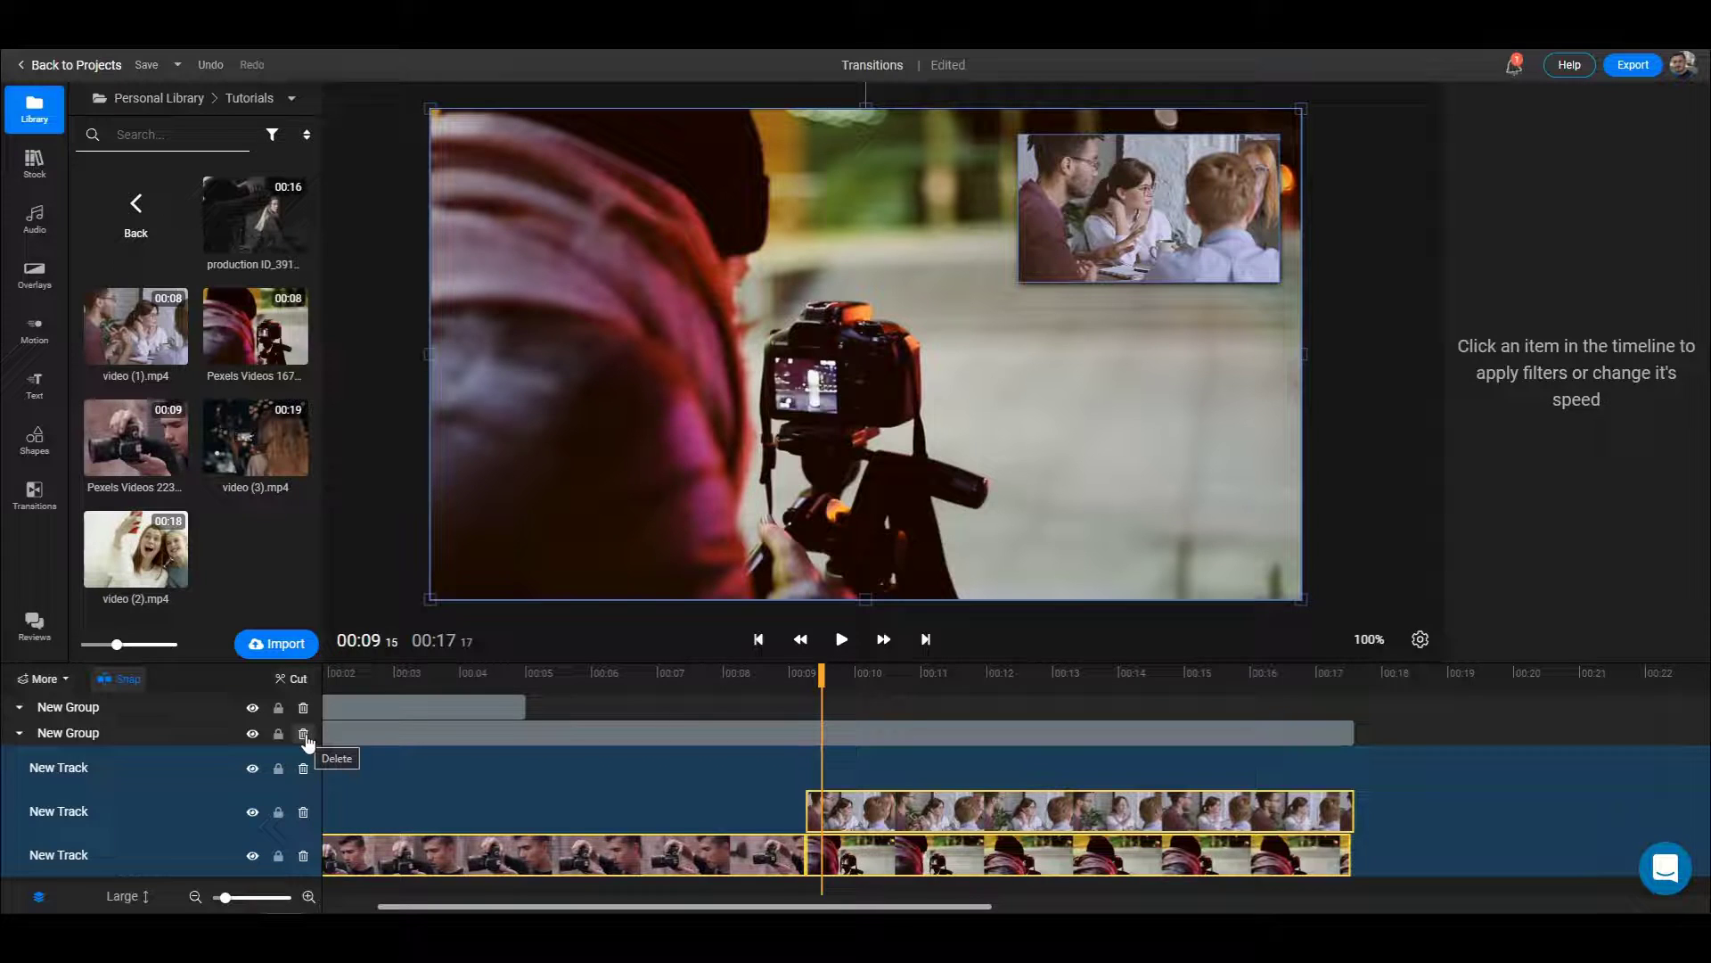
# Collapse and re-expand the lower New Group, then delete the track groups.
pyautogui.click(18, 733)
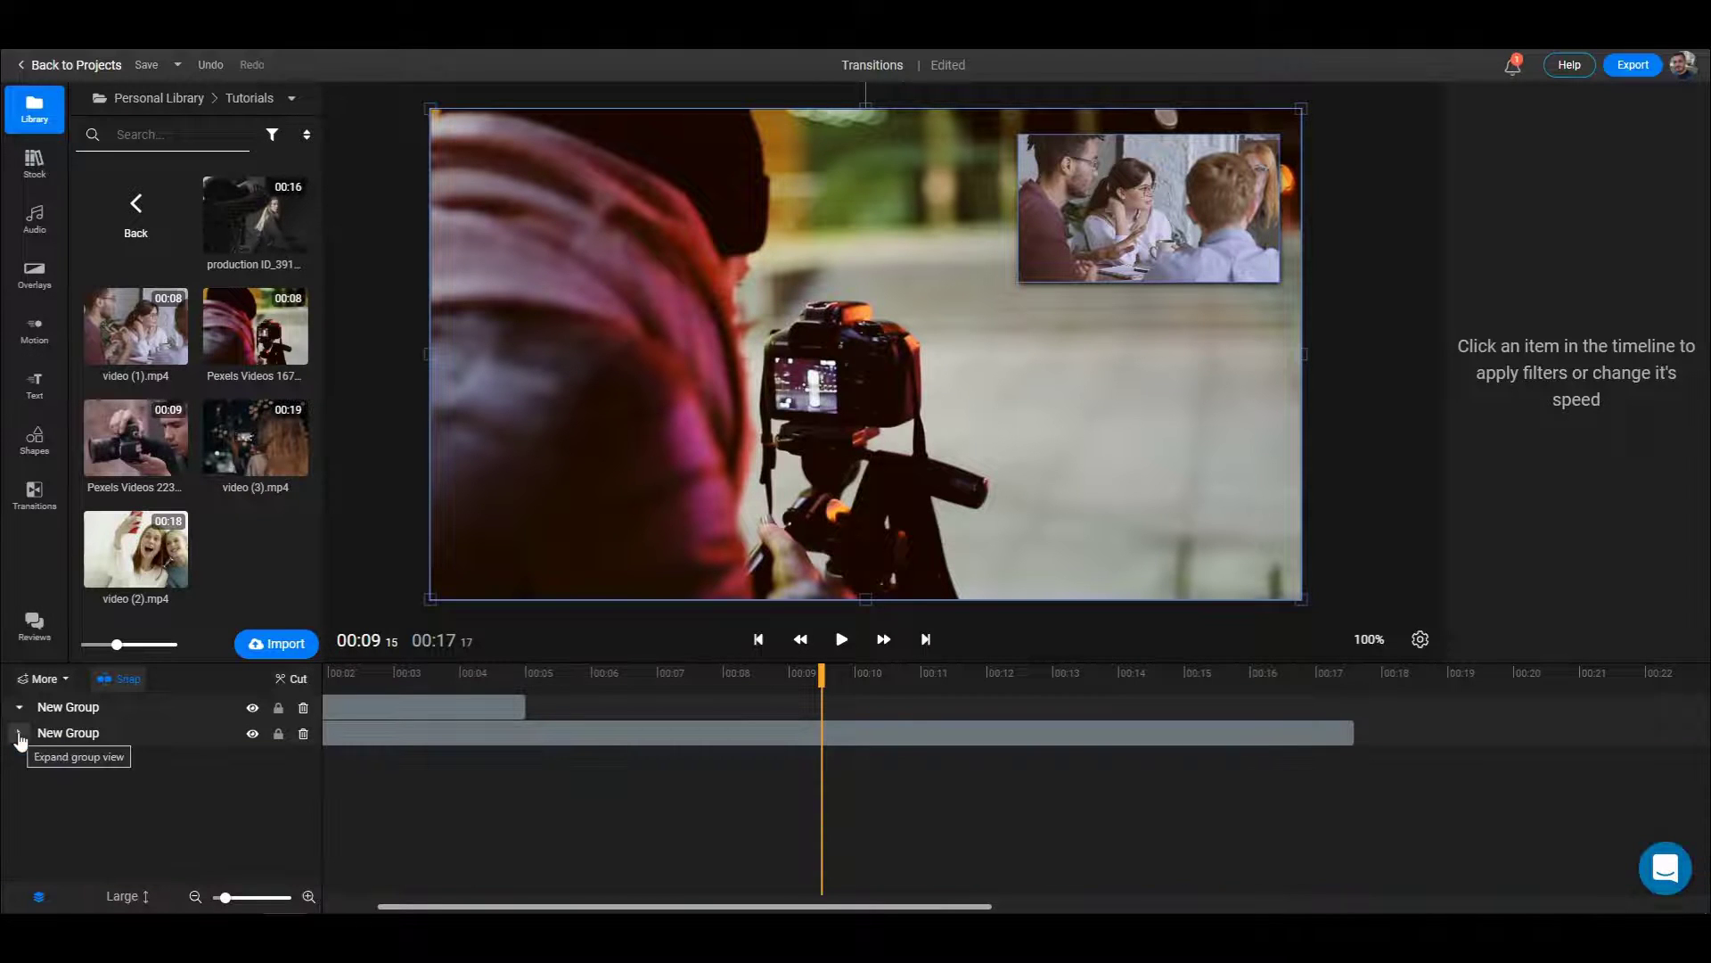
pyautogui.click(19, 733)
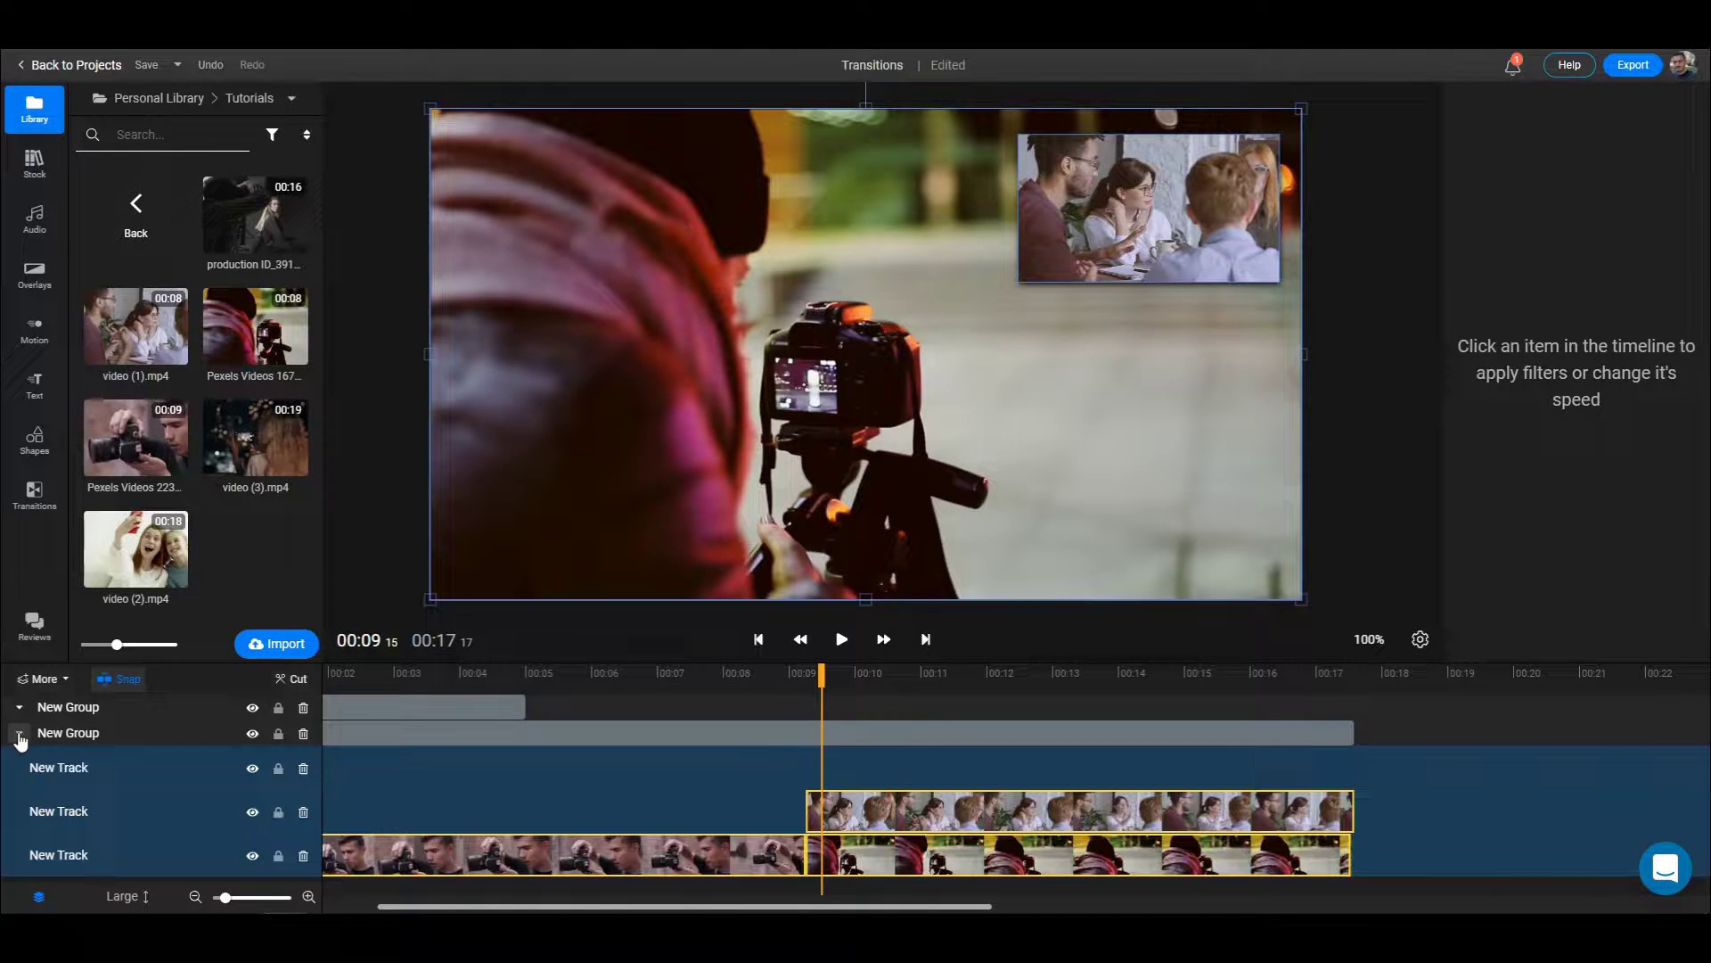
pyautogui.click(303, 733)
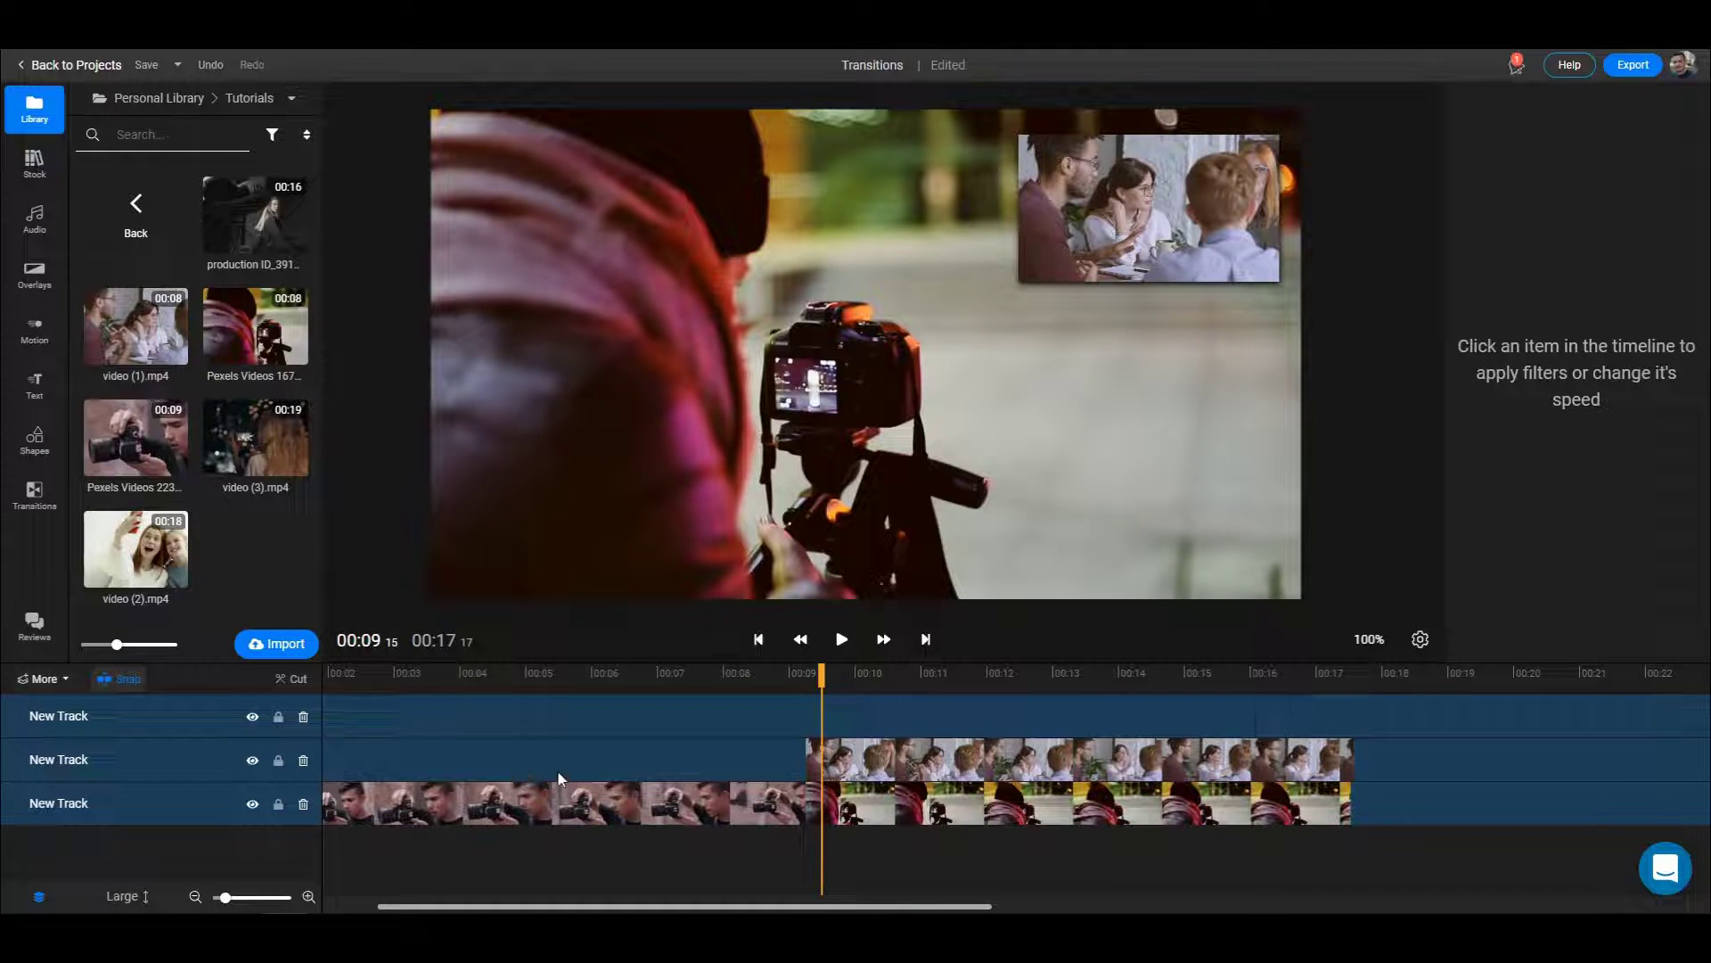
# Inspect the main-track and overlay clips around 00:11, then hide the track headers and scroll to 00:00.
pyautogui.click(933, 675)
pyautogui.click(975, 674)
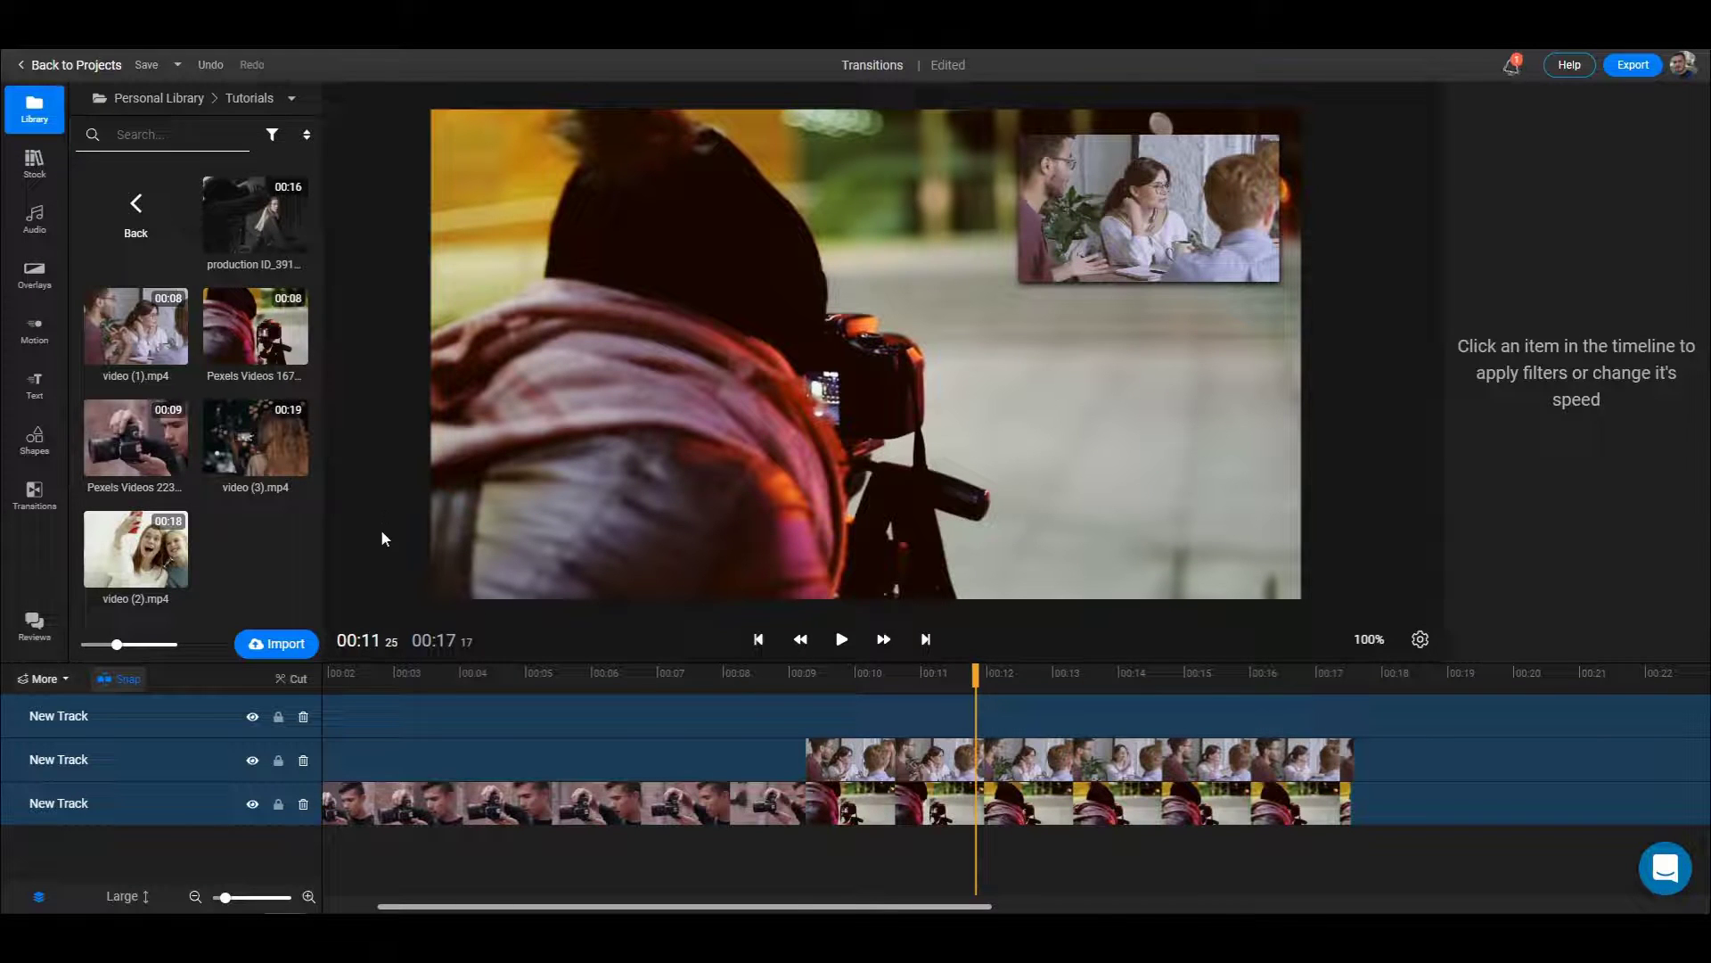
pyautogui.click(362, 792)
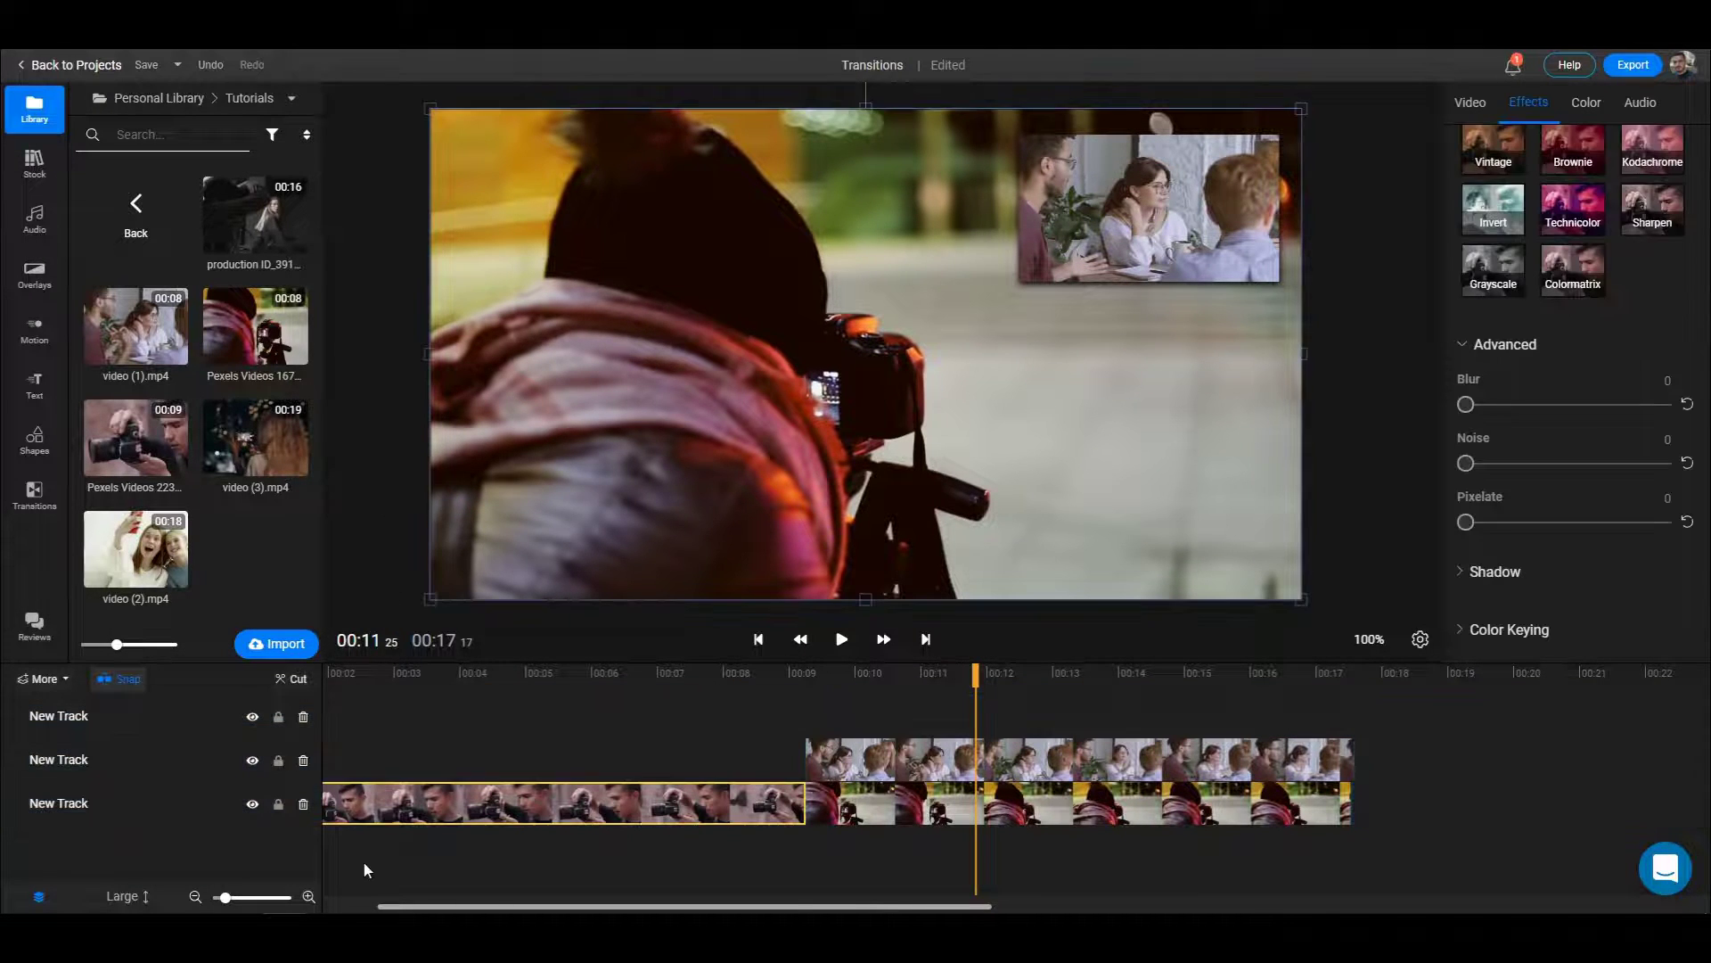
pyautogui.click(873, 811)
pyautogui.click(873, 813)
pyautogui.click(624, 804)
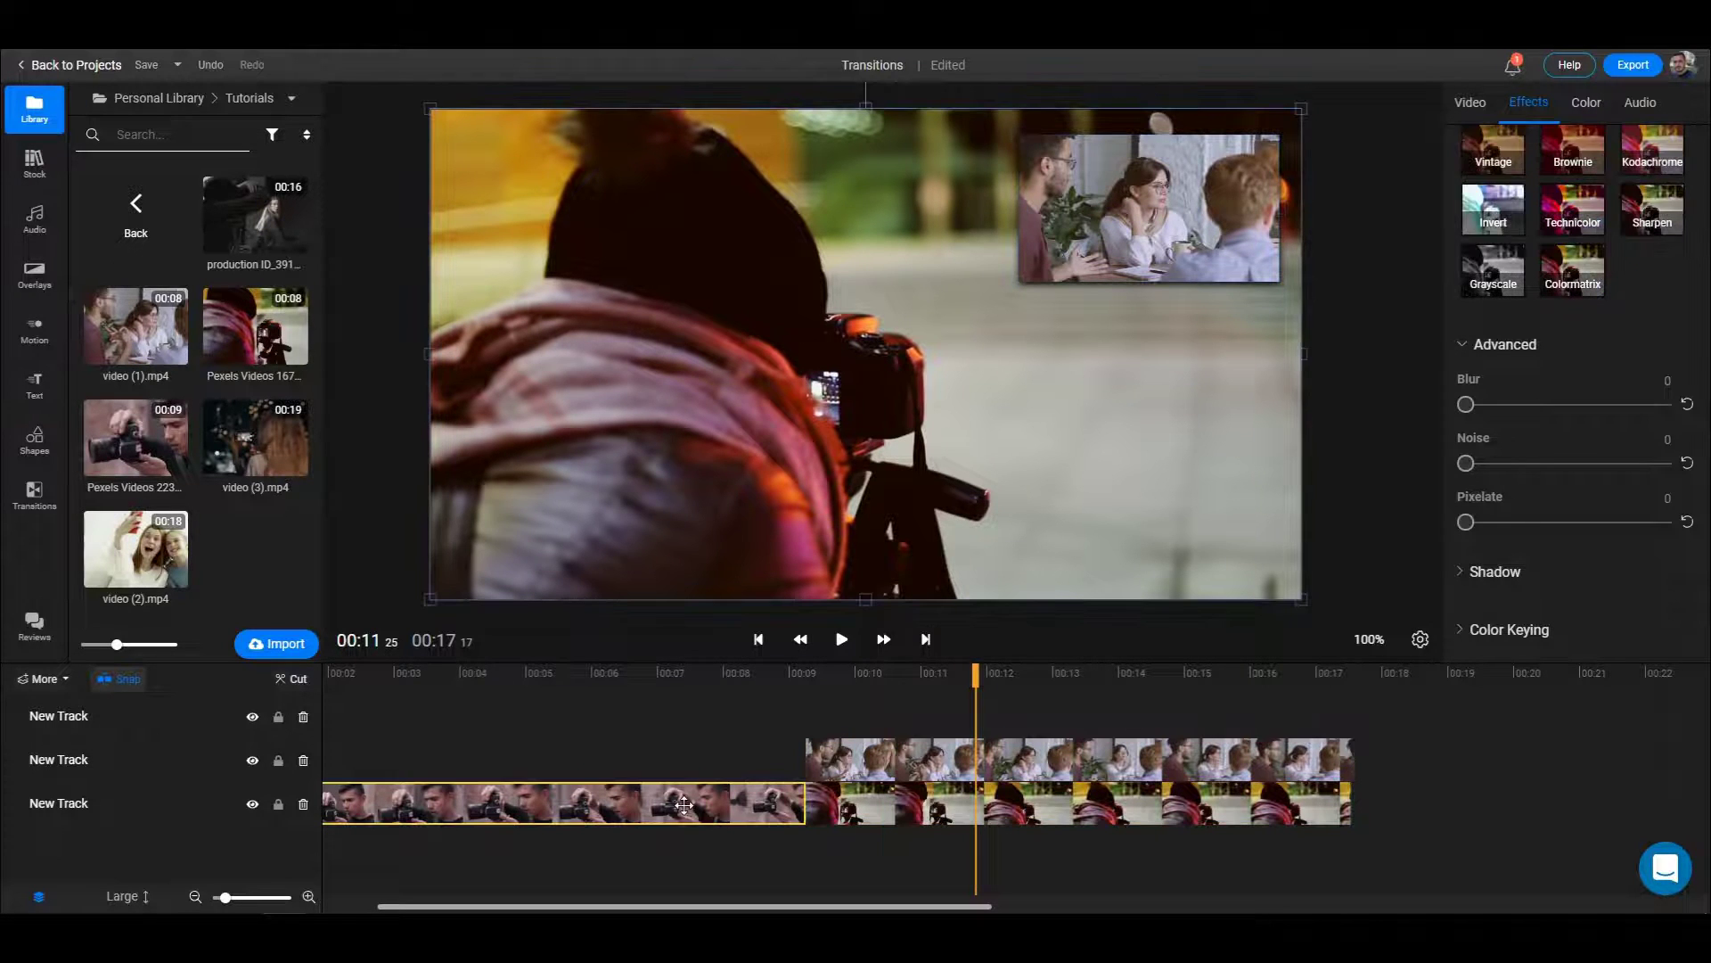
pyautogui.click(39, 900)
pyautogui.moveTo(259, 906); pyautogui.dragTo(195, 906)
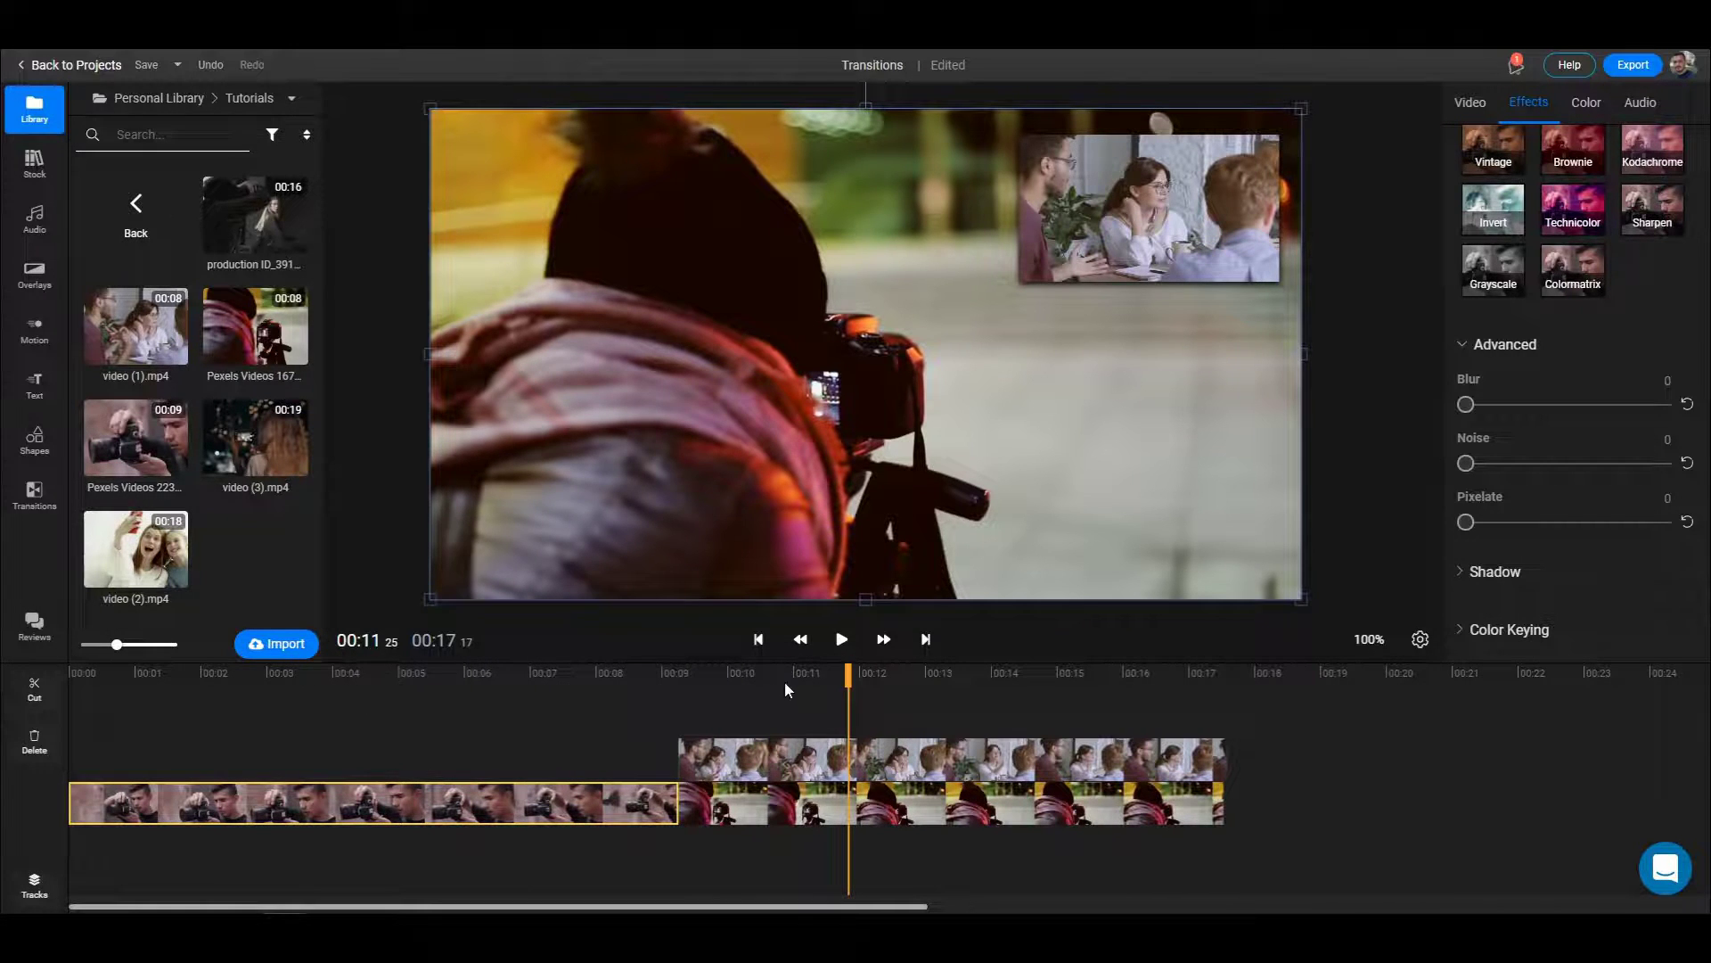
# Select the camera clip and place the playhead at 00:04.
pyautogui.click(747, 756)
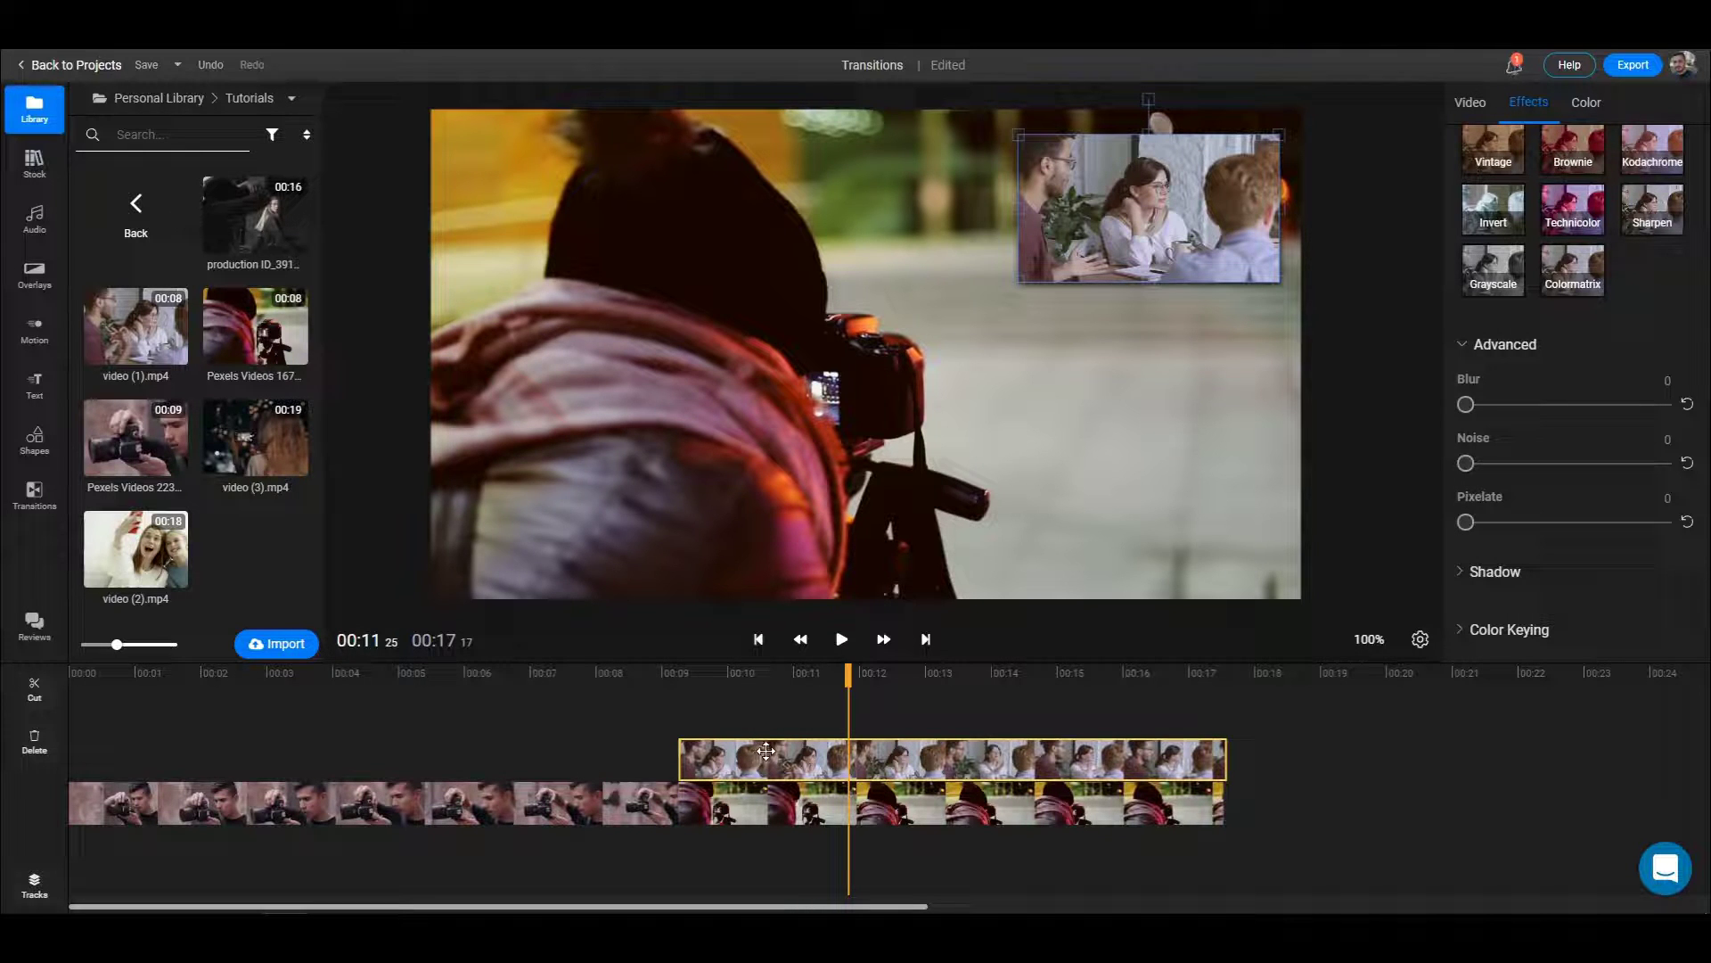
pyautogui.click(505, 804)
pyautogui.click(470, 670)
pyautogui.moveTo(471, 671)
pyautogui.mouseDown()
pyautogui.moveTo(246, 677)
pyautogui.moveTo(454, 682)
pyautogui.mouseUp()
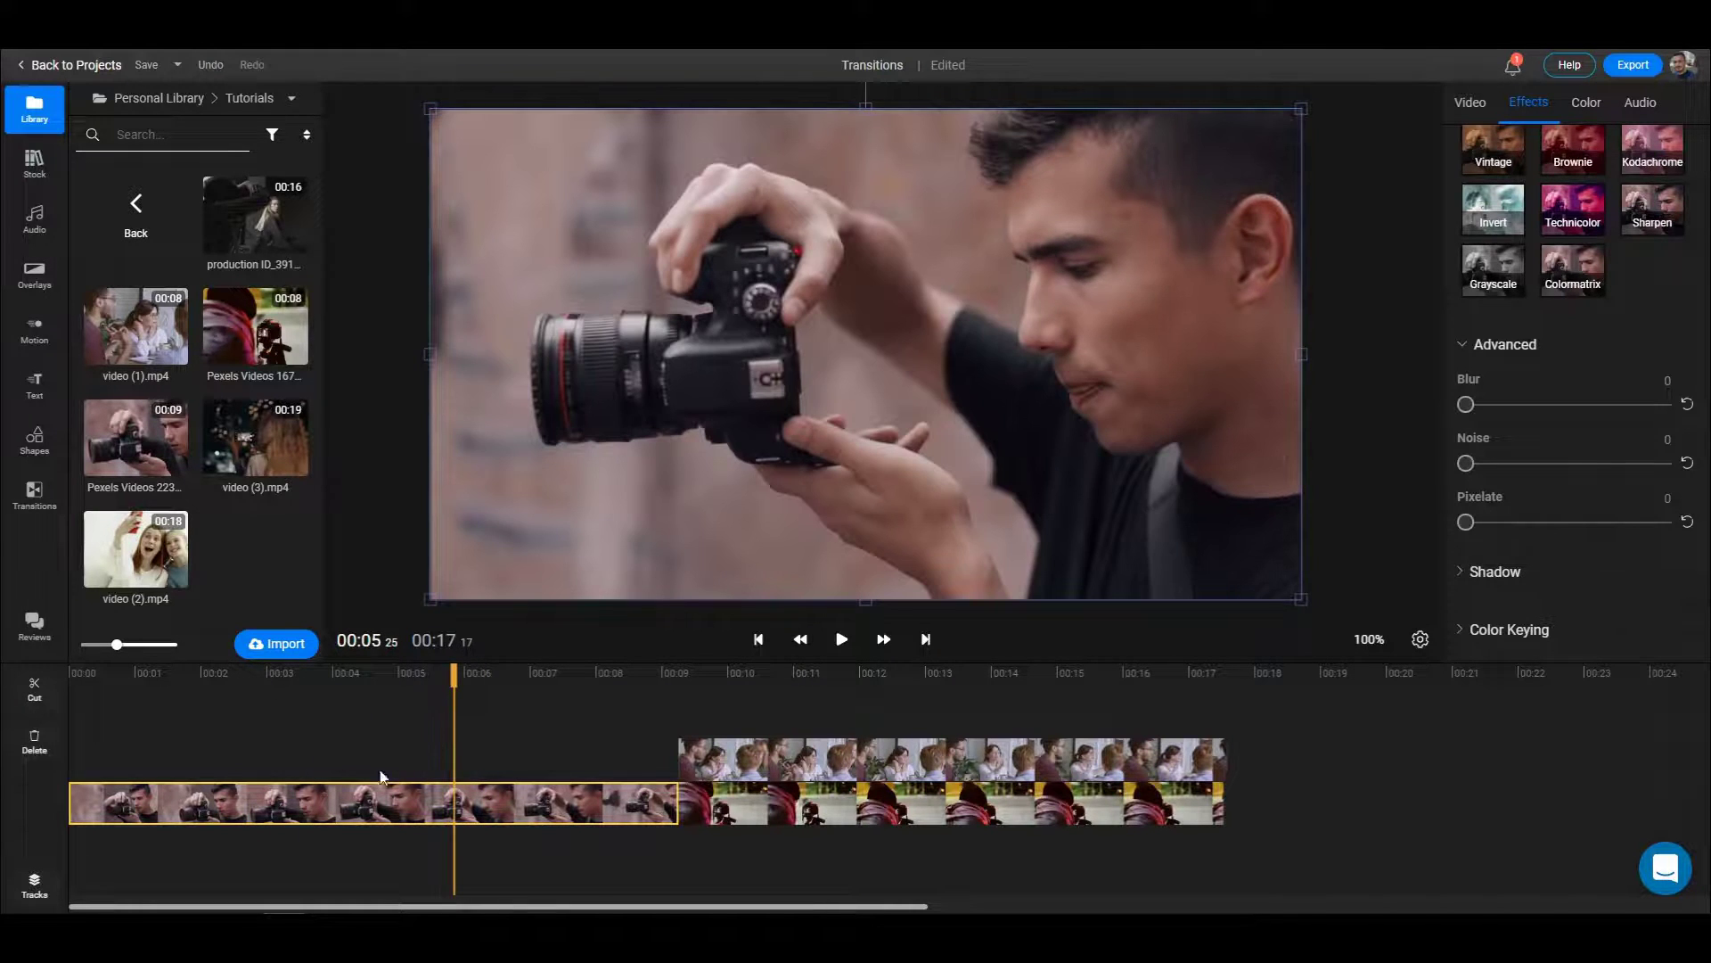
pyautogui.click(331, 672)
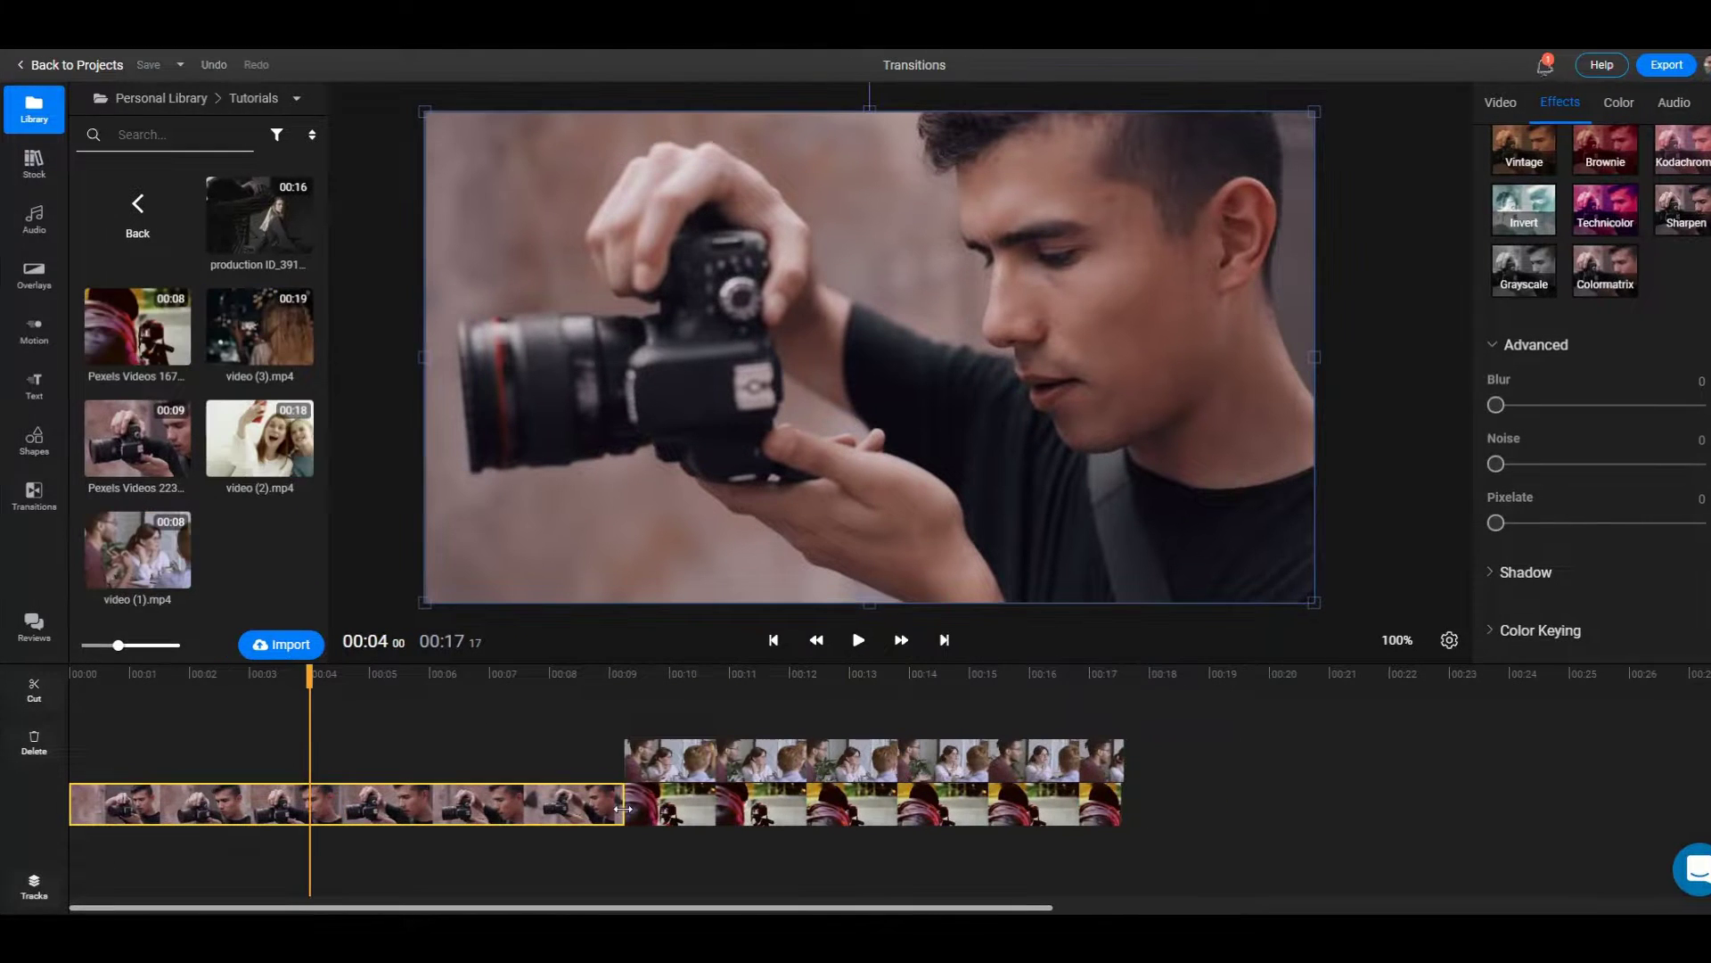
pyautogui.moveTo(623, 809)
pyautogui.mouseDown()
pyautogui.moveTo(493, 807)
pyautogui.moveTo(622, 806)
pyautogui.mouseUp()
pyautogui.moveTo(71, 807)
pyautogui.mouseDown()
pyautogui.moveTo(129, 808)
pyautogui.moveTo(71, 808)
pyautogui.mouseUp()
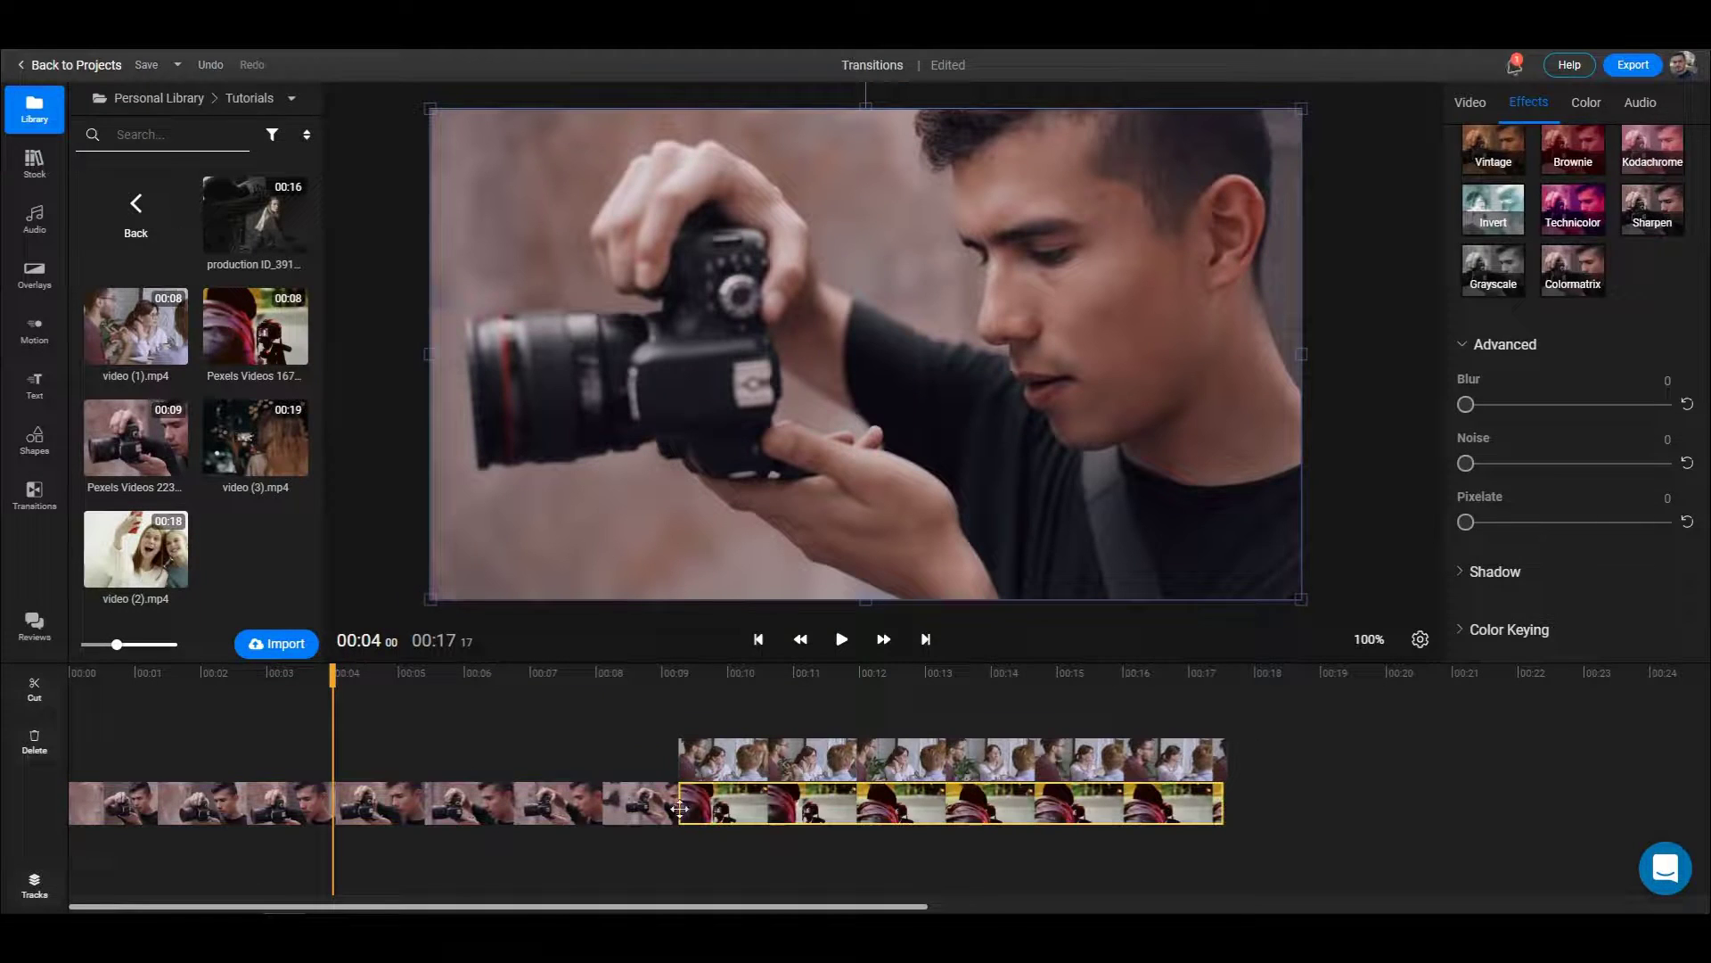
pyautogui.click(533, 807)
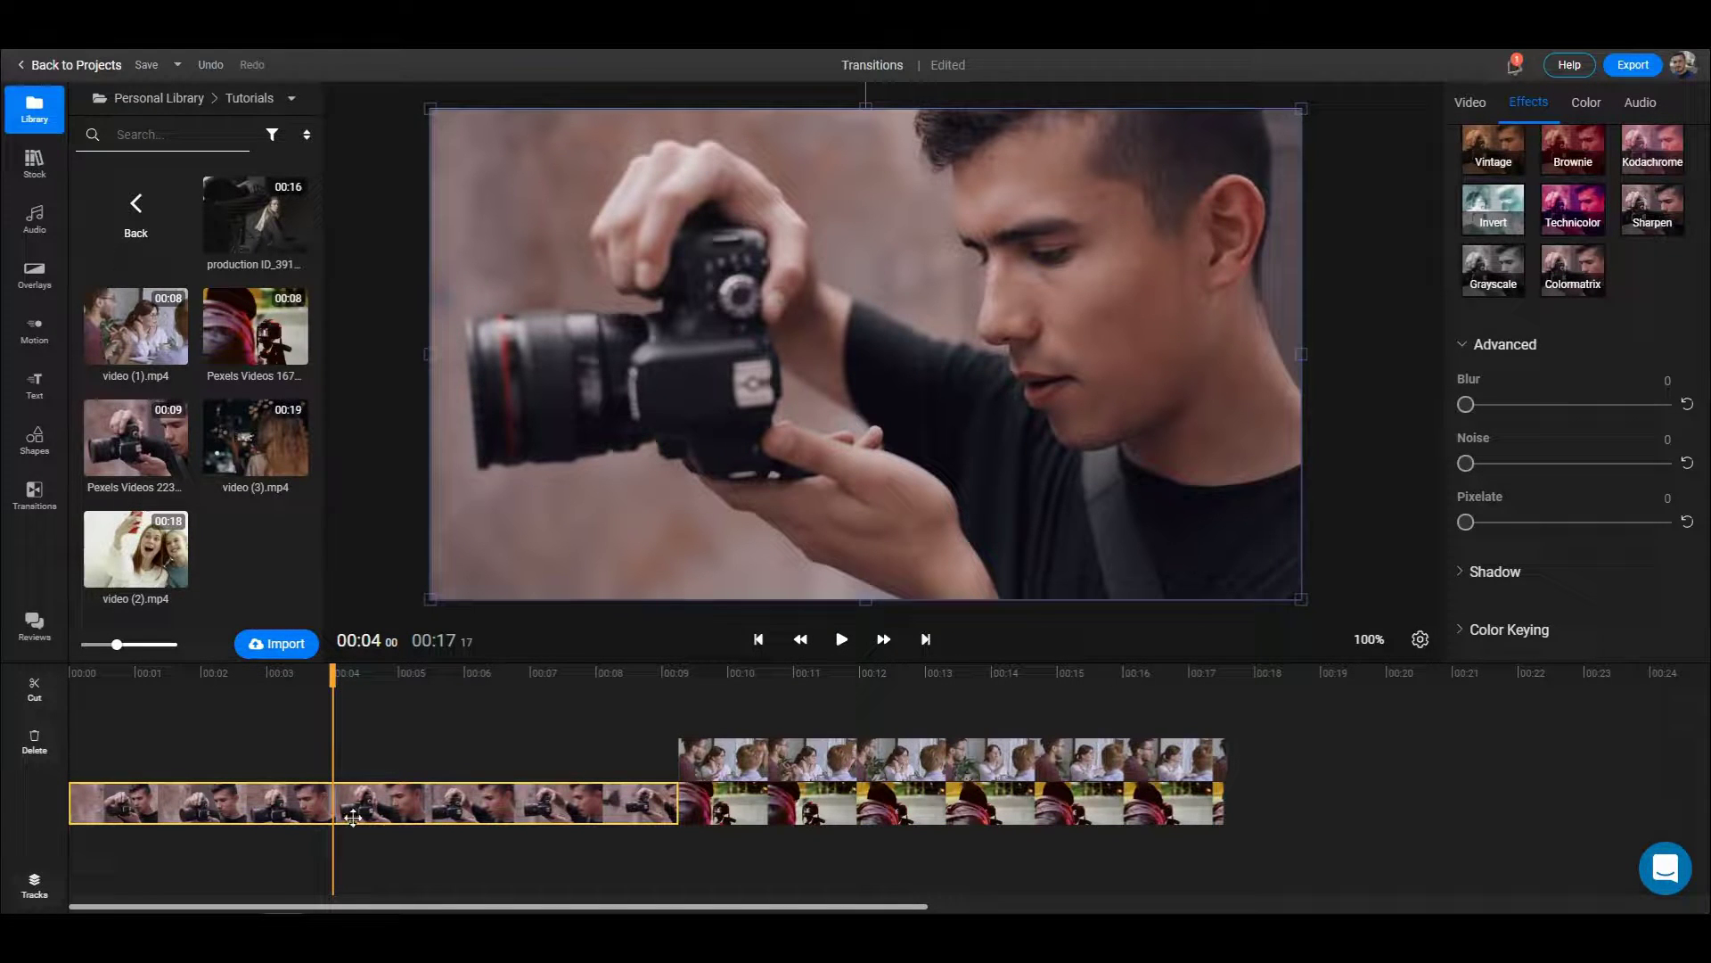
# Split the camera clip at 00:04 and delete the 00:04–00:09 piece.
pyautogui.click(36, 691)
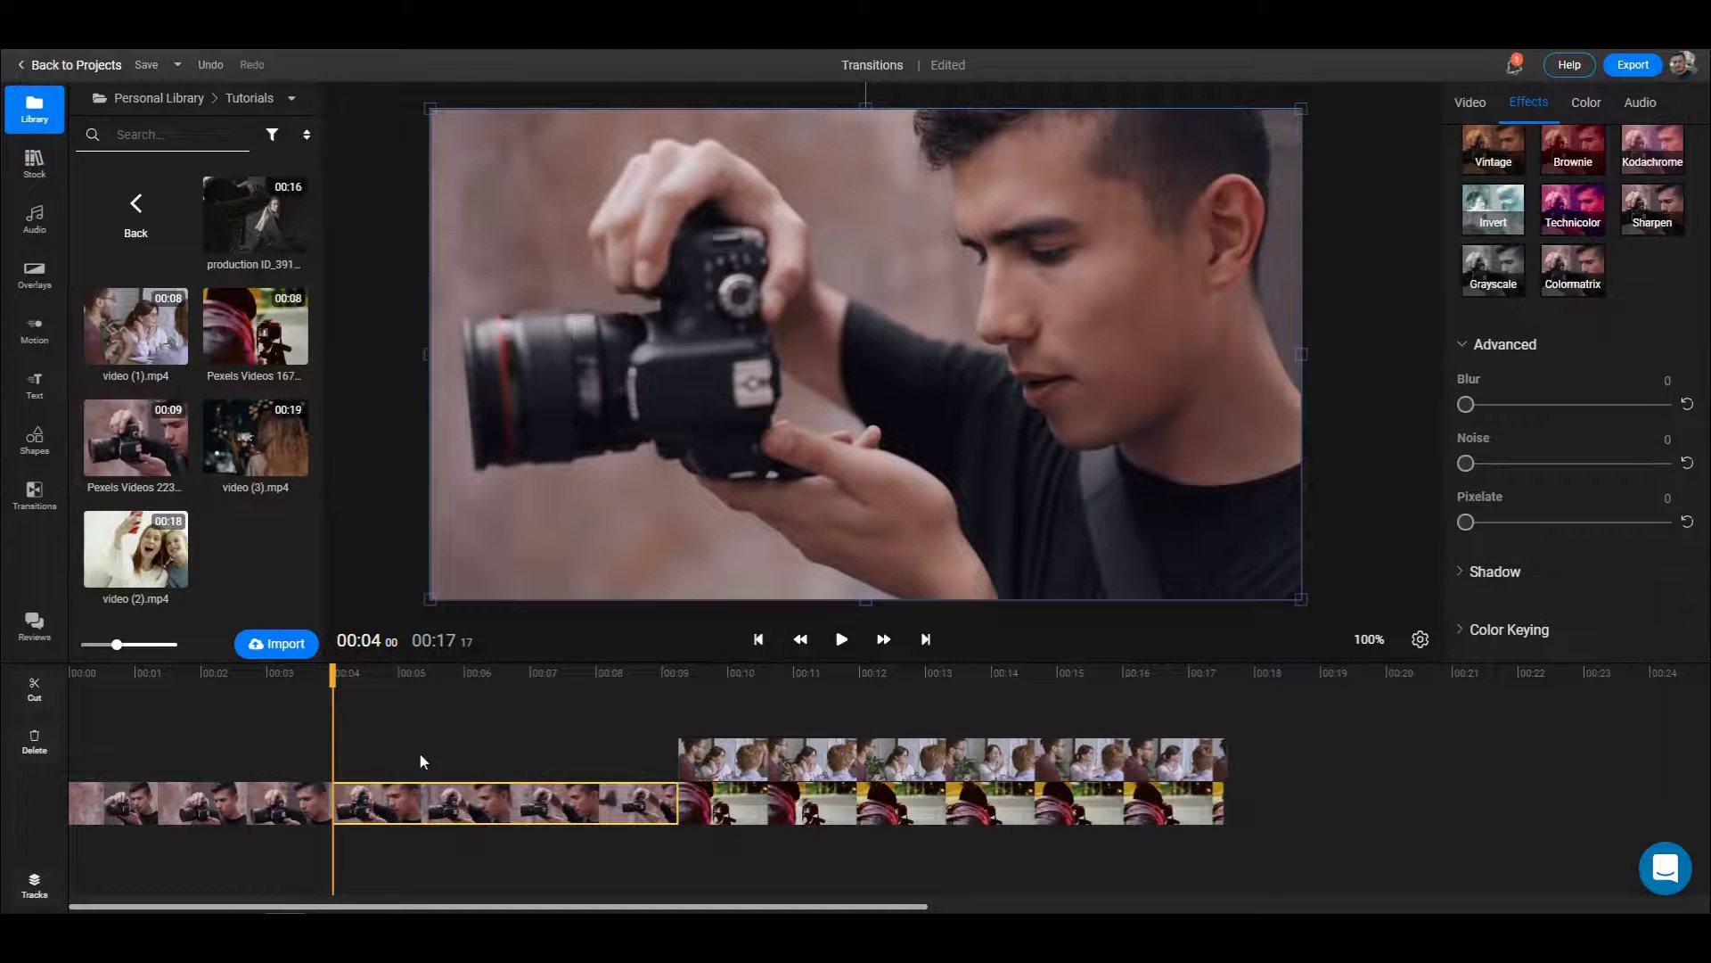
pyautogui.click(176, 787)
pyautogui.click(213, 672)
pyautogui.moveTo(366, 802); pyautogui.dragTo(446, 805)
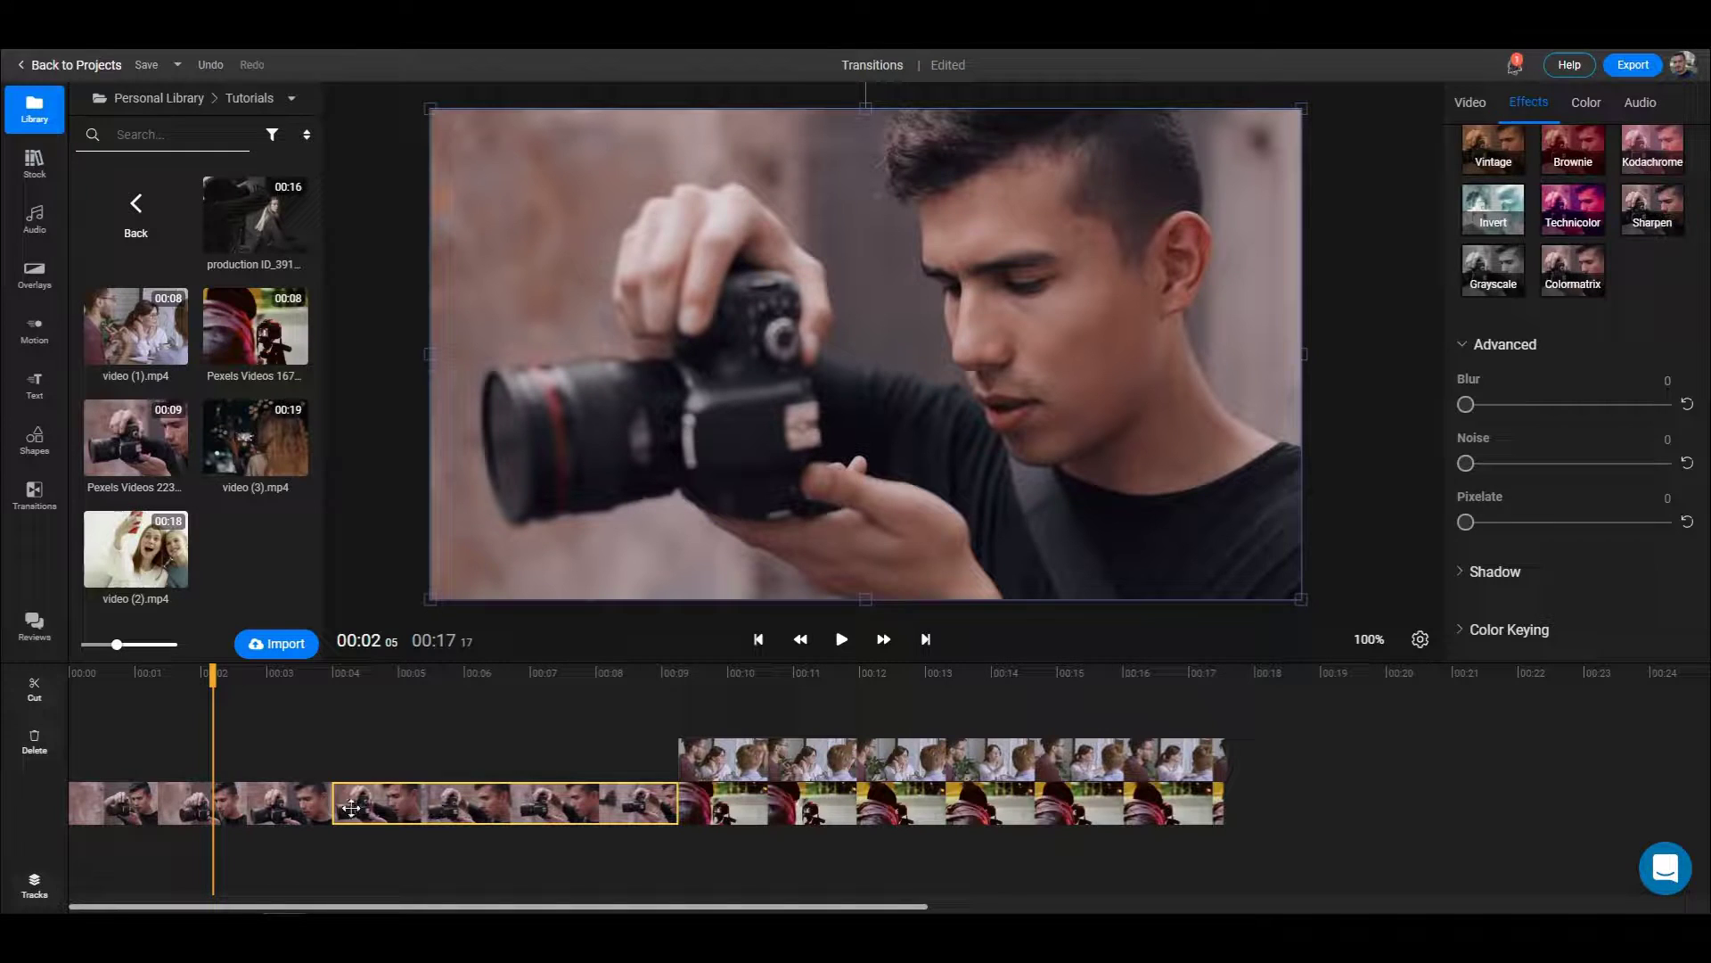
pyautogui.click(34, 742)
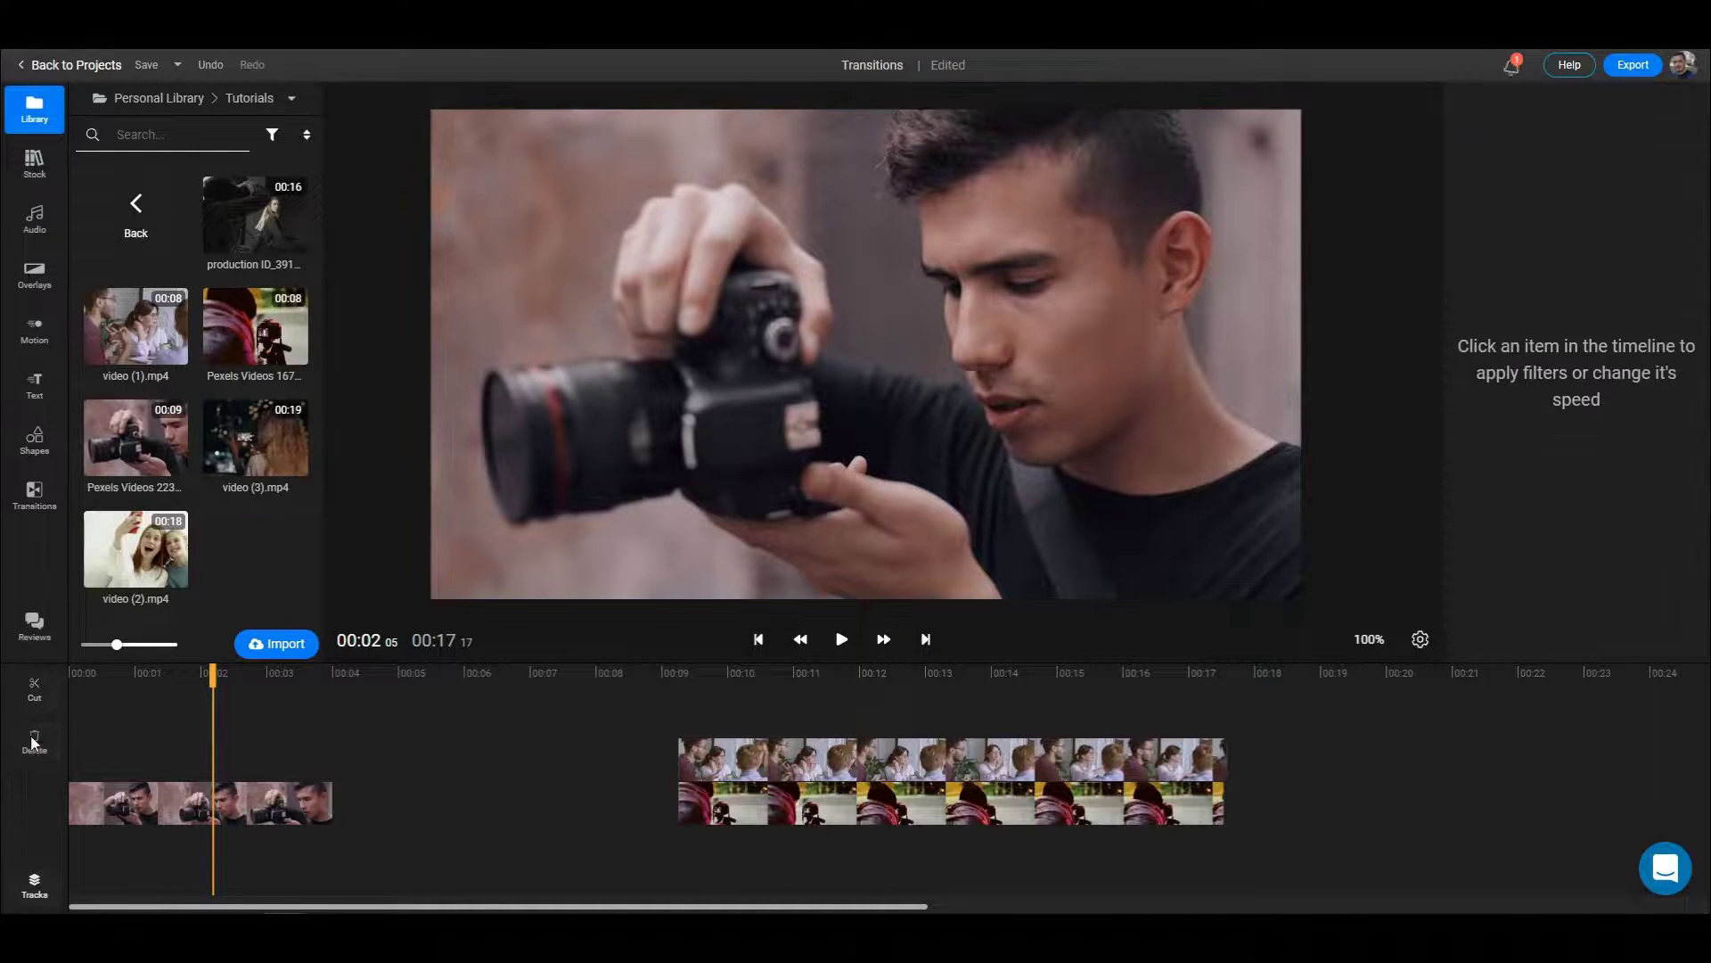
# Undo the deletion so the 00:04–00:09 camera piece returns before the night clip.
pyautogui.click(278, 802)
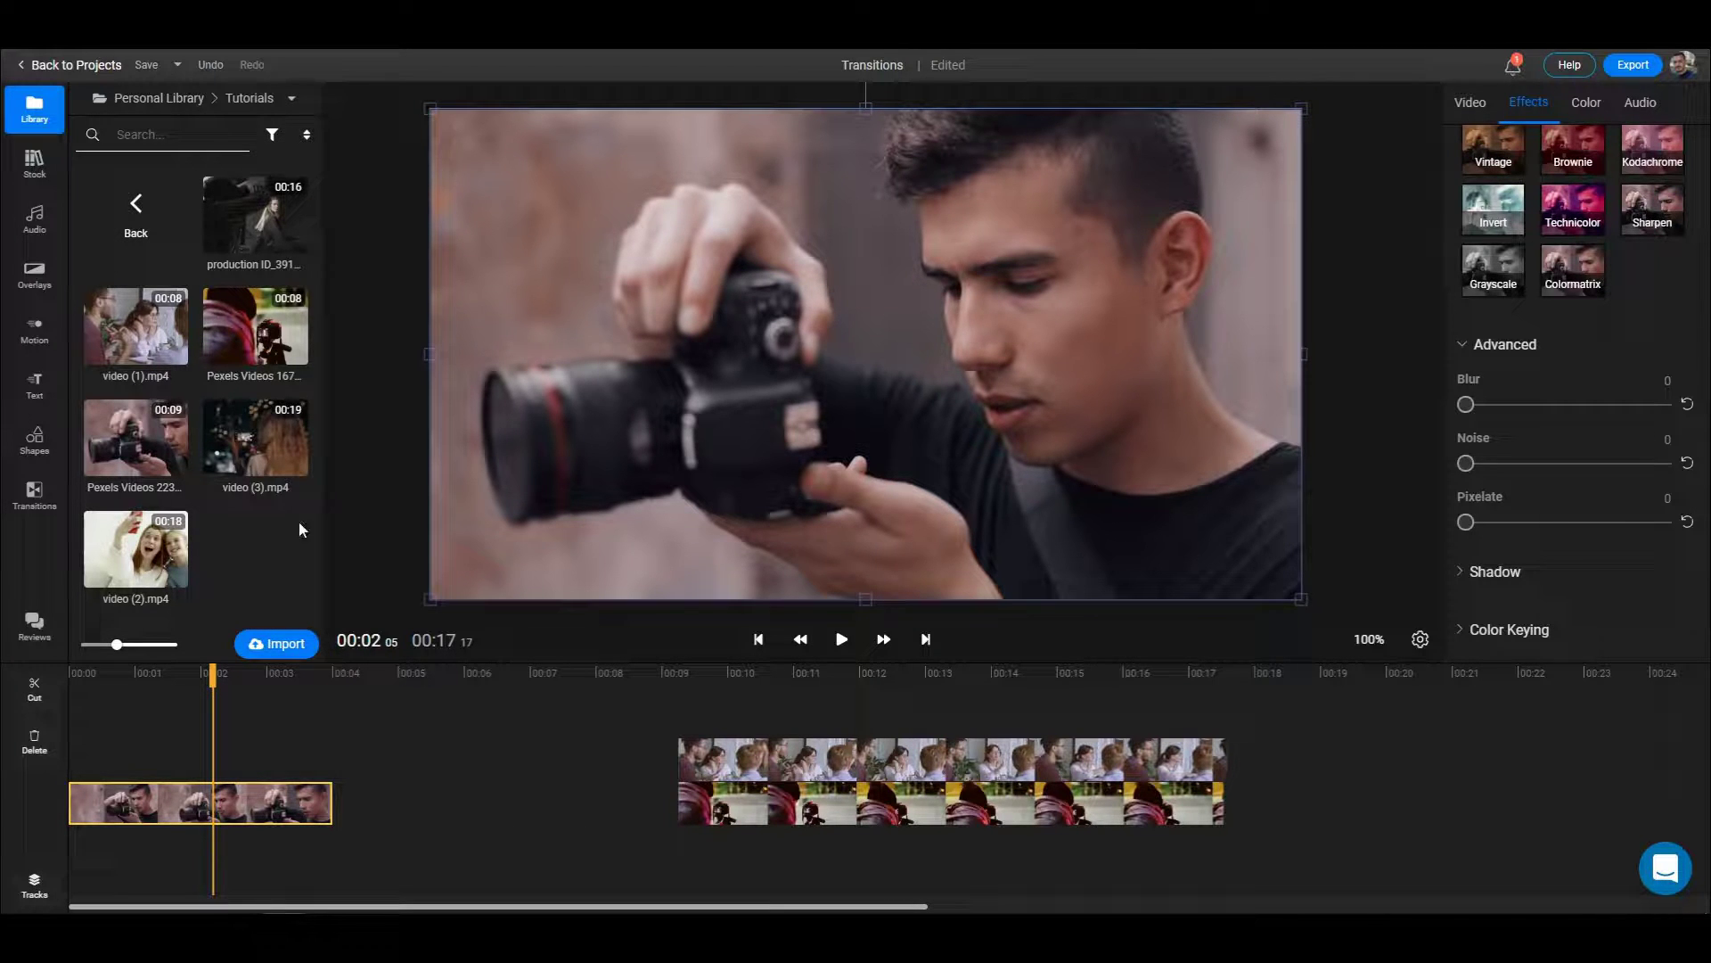
pyautogui.click(211, 66)
pyautogui.click(211, 71)
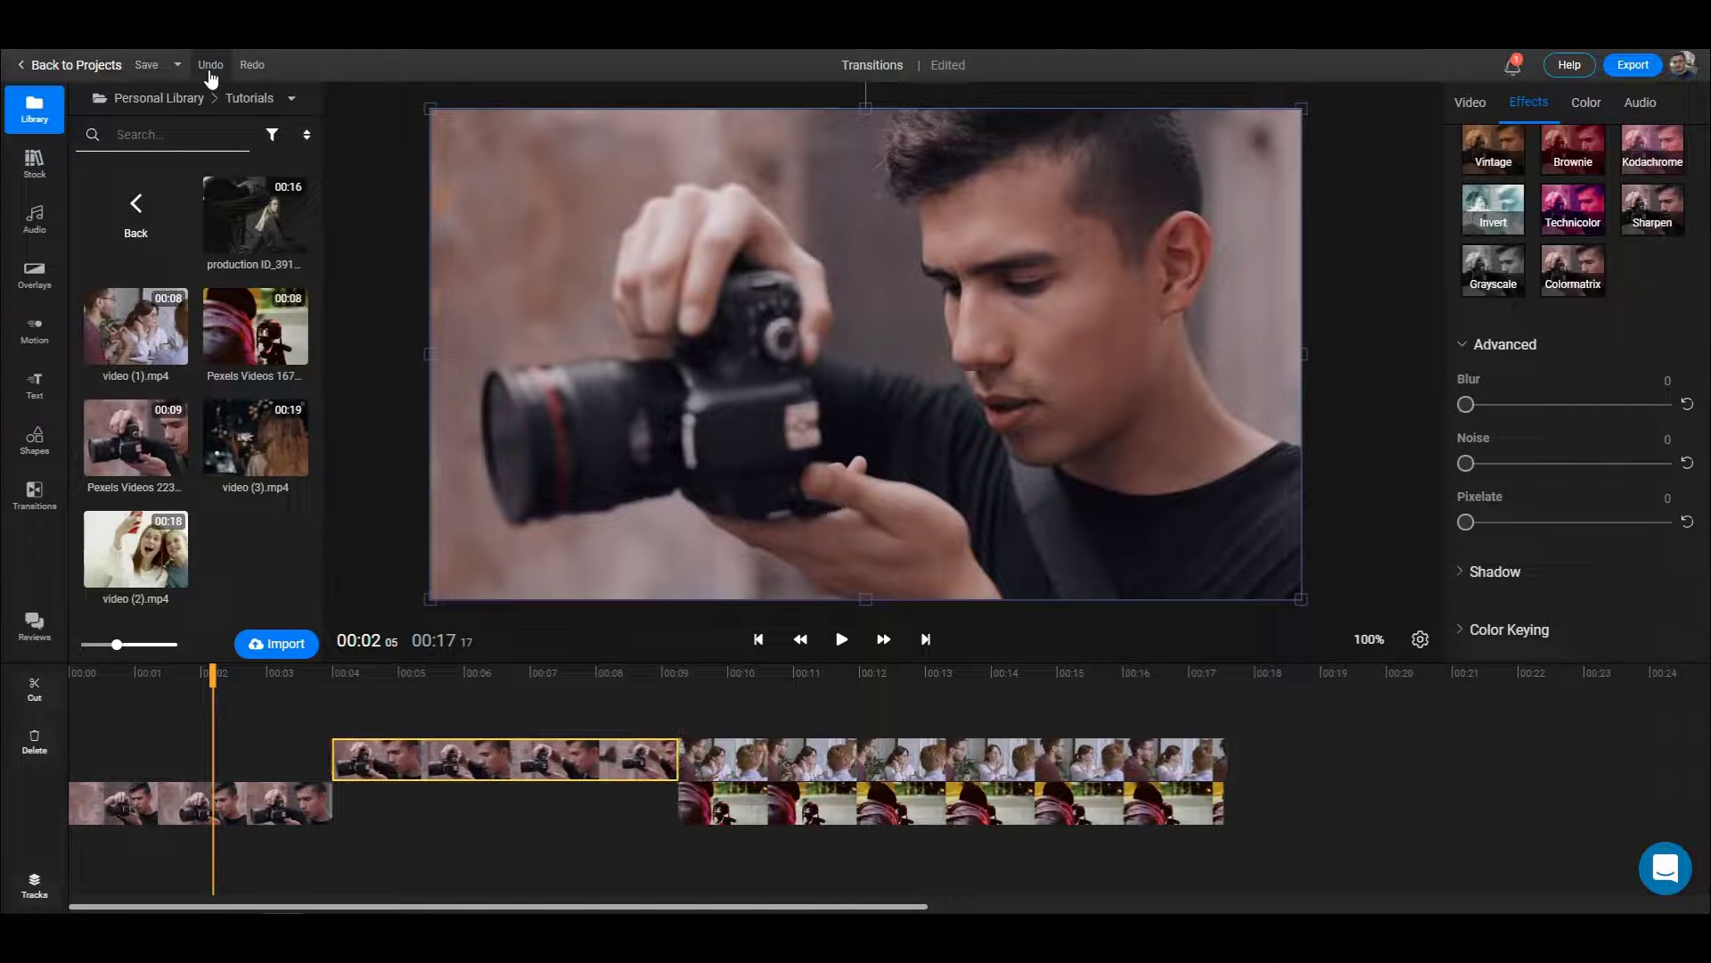
pyautogui.click(211, 70)
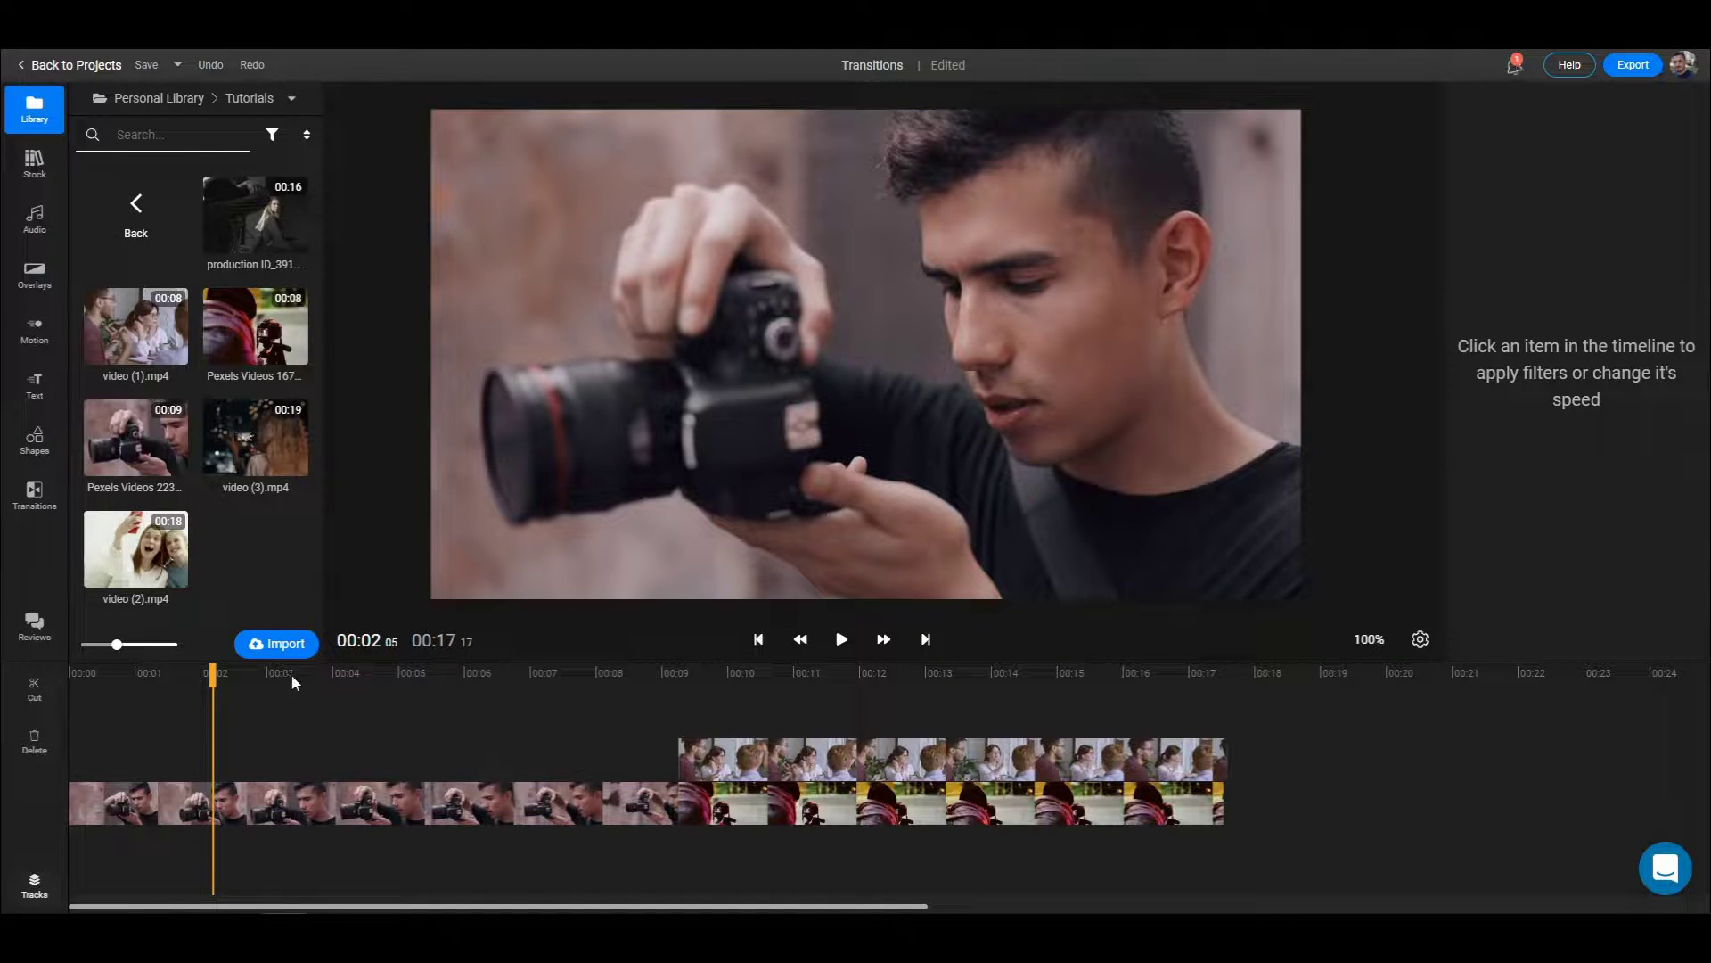
# Split the camera clip at 00:03 and at 00:05.
pyautogui.click(409, 798)
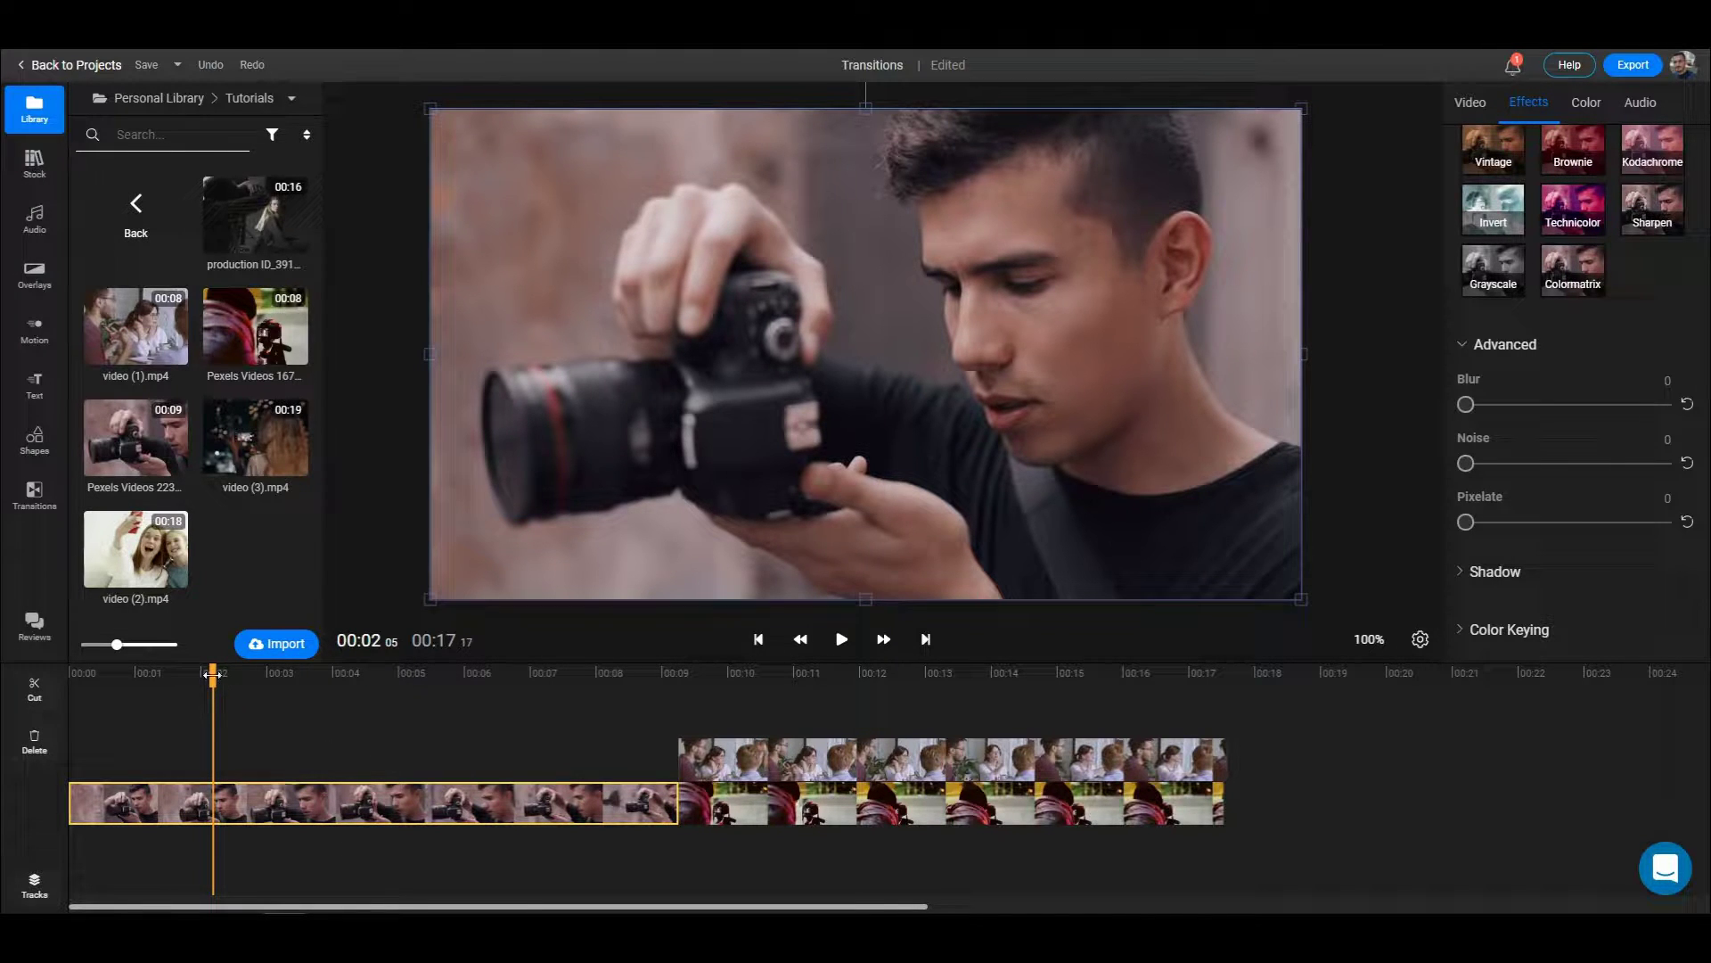
pyautogui.moveTo(212, 675); pyautogui.dragTo(275, 675)
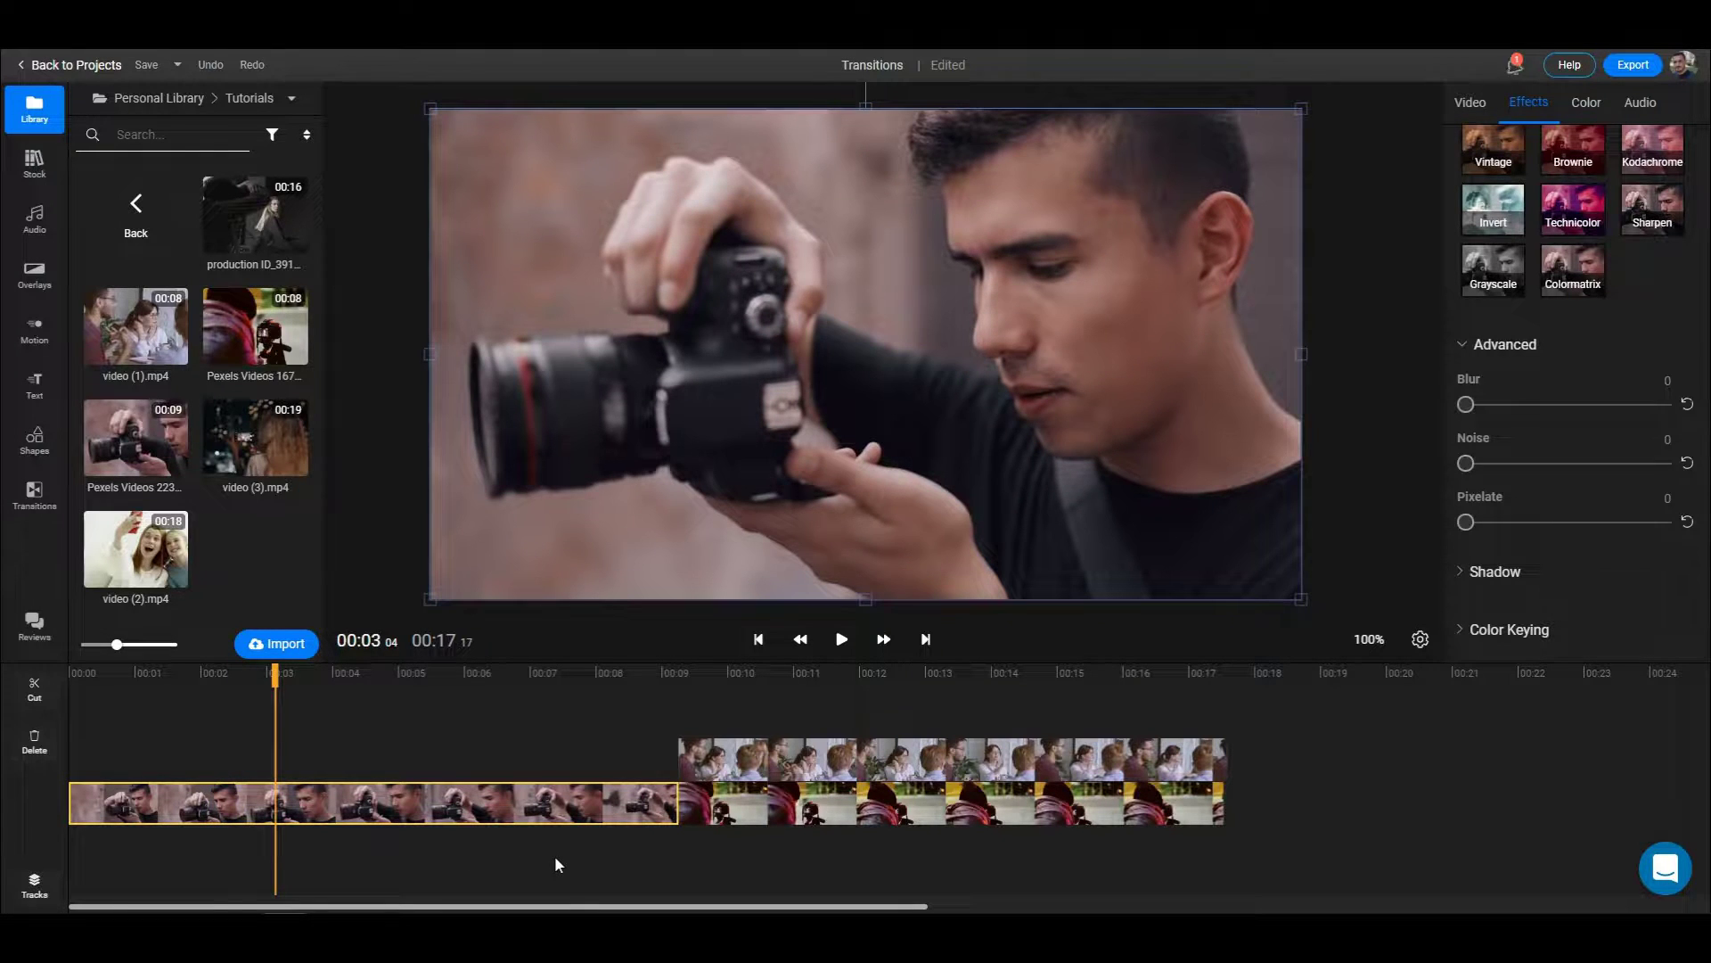
pyautogui.click(34, 691)
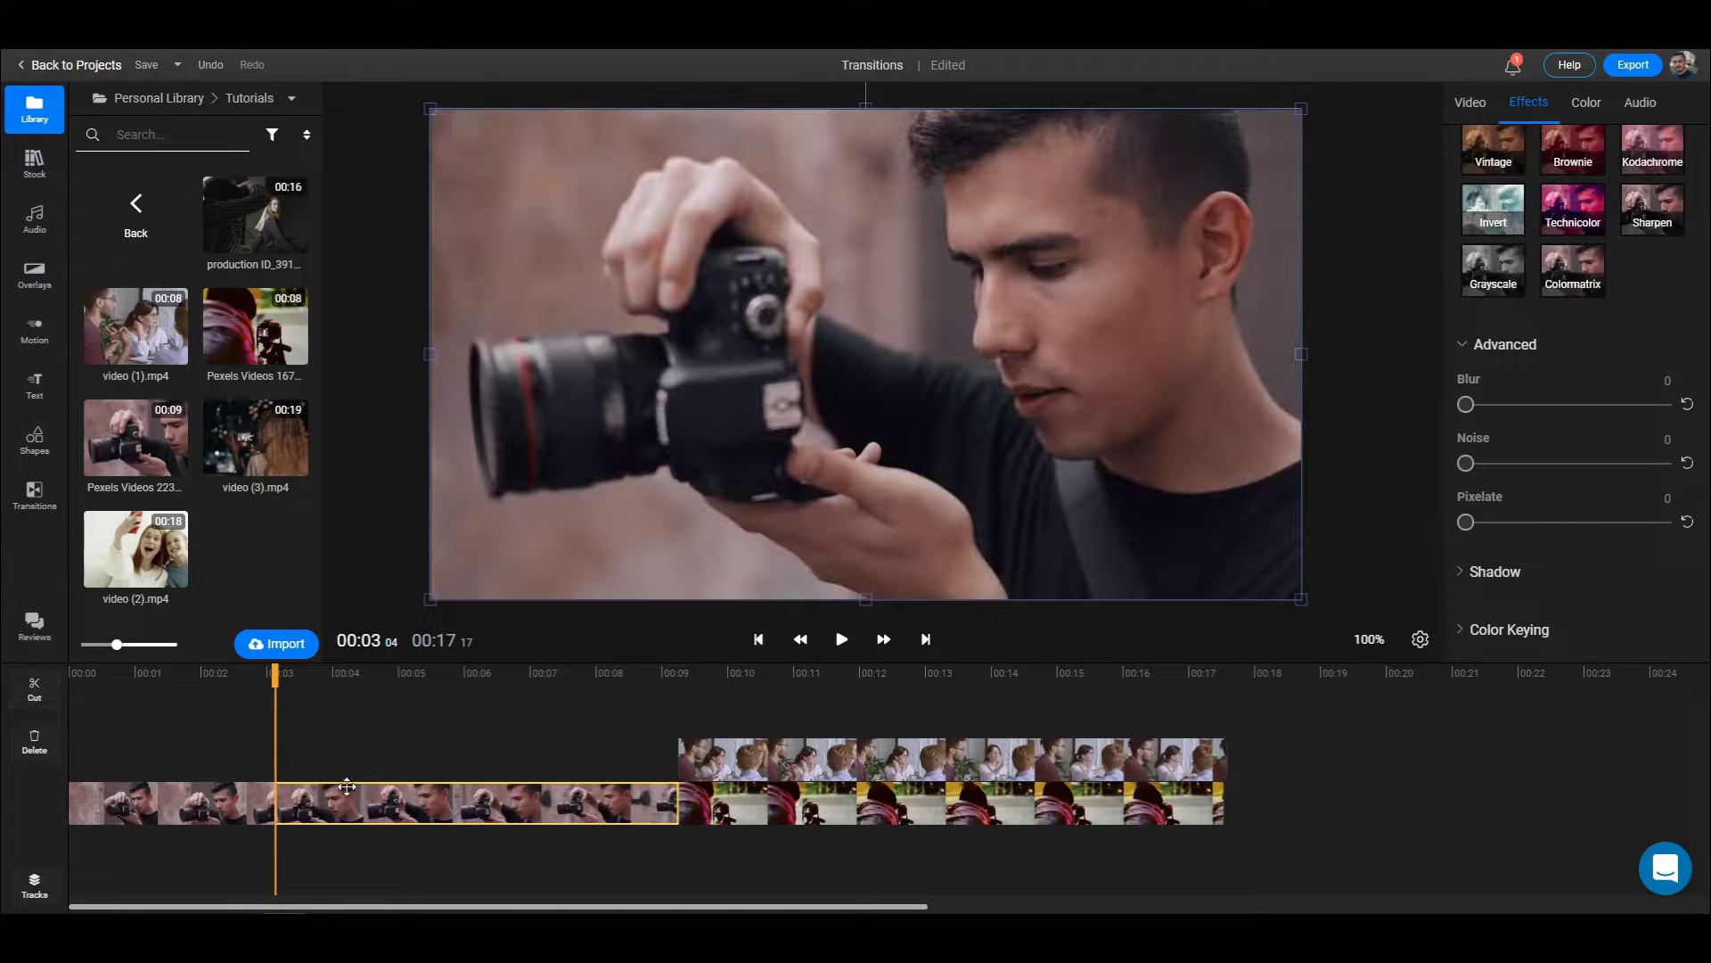
pyautogui.click(398, 675)
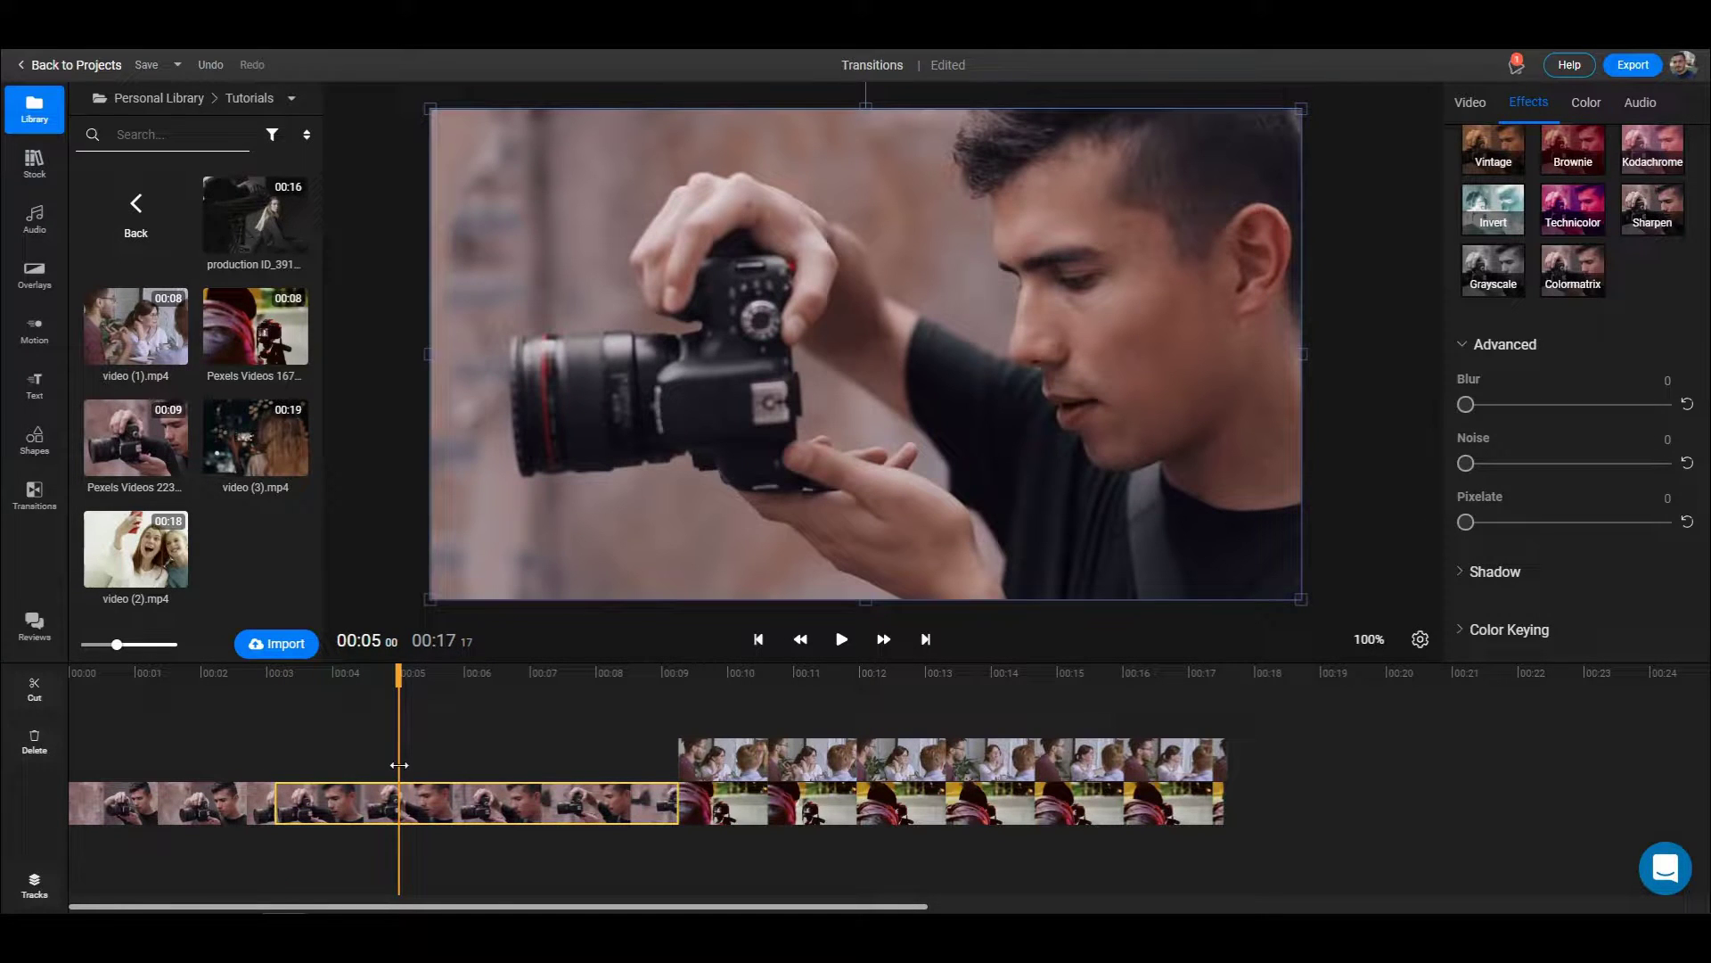
pyautogui.click(49, 703)
# Delete the 00:03–00:05 piece, leaving a gap between the remaining camera pieces.
pyautogui.click(167, 802)
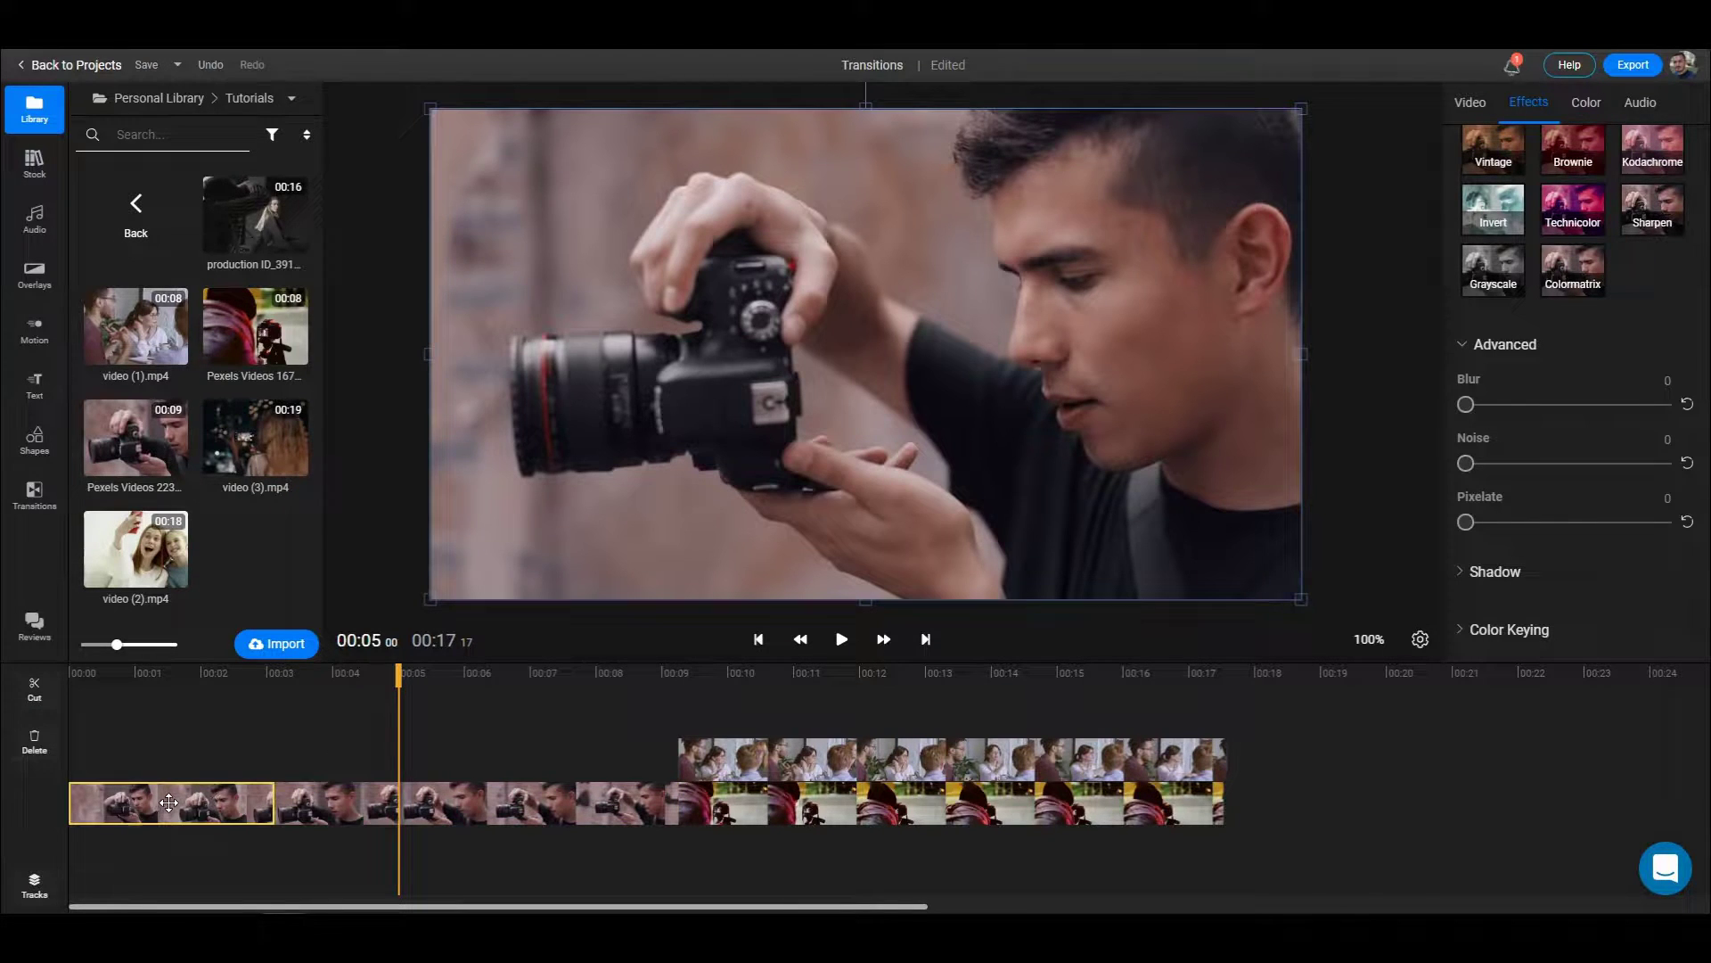
pyautogui.click(499, 808)
pyautogui.click(343, 818)
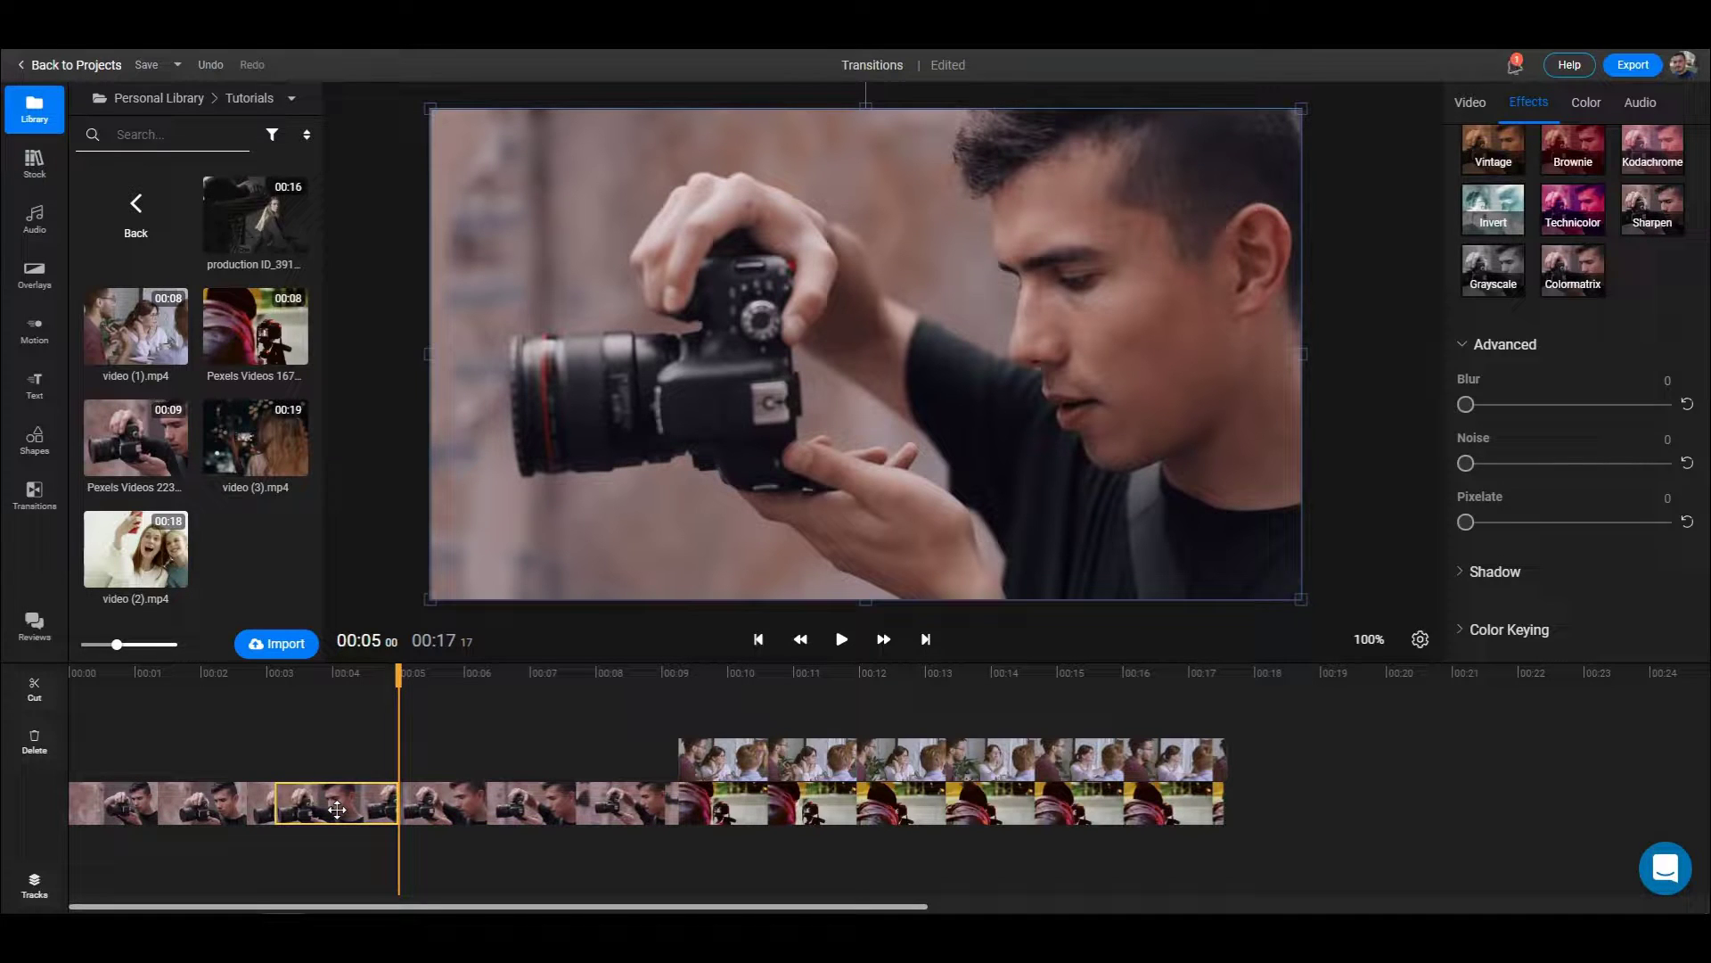
pyautogui.press('Delete')
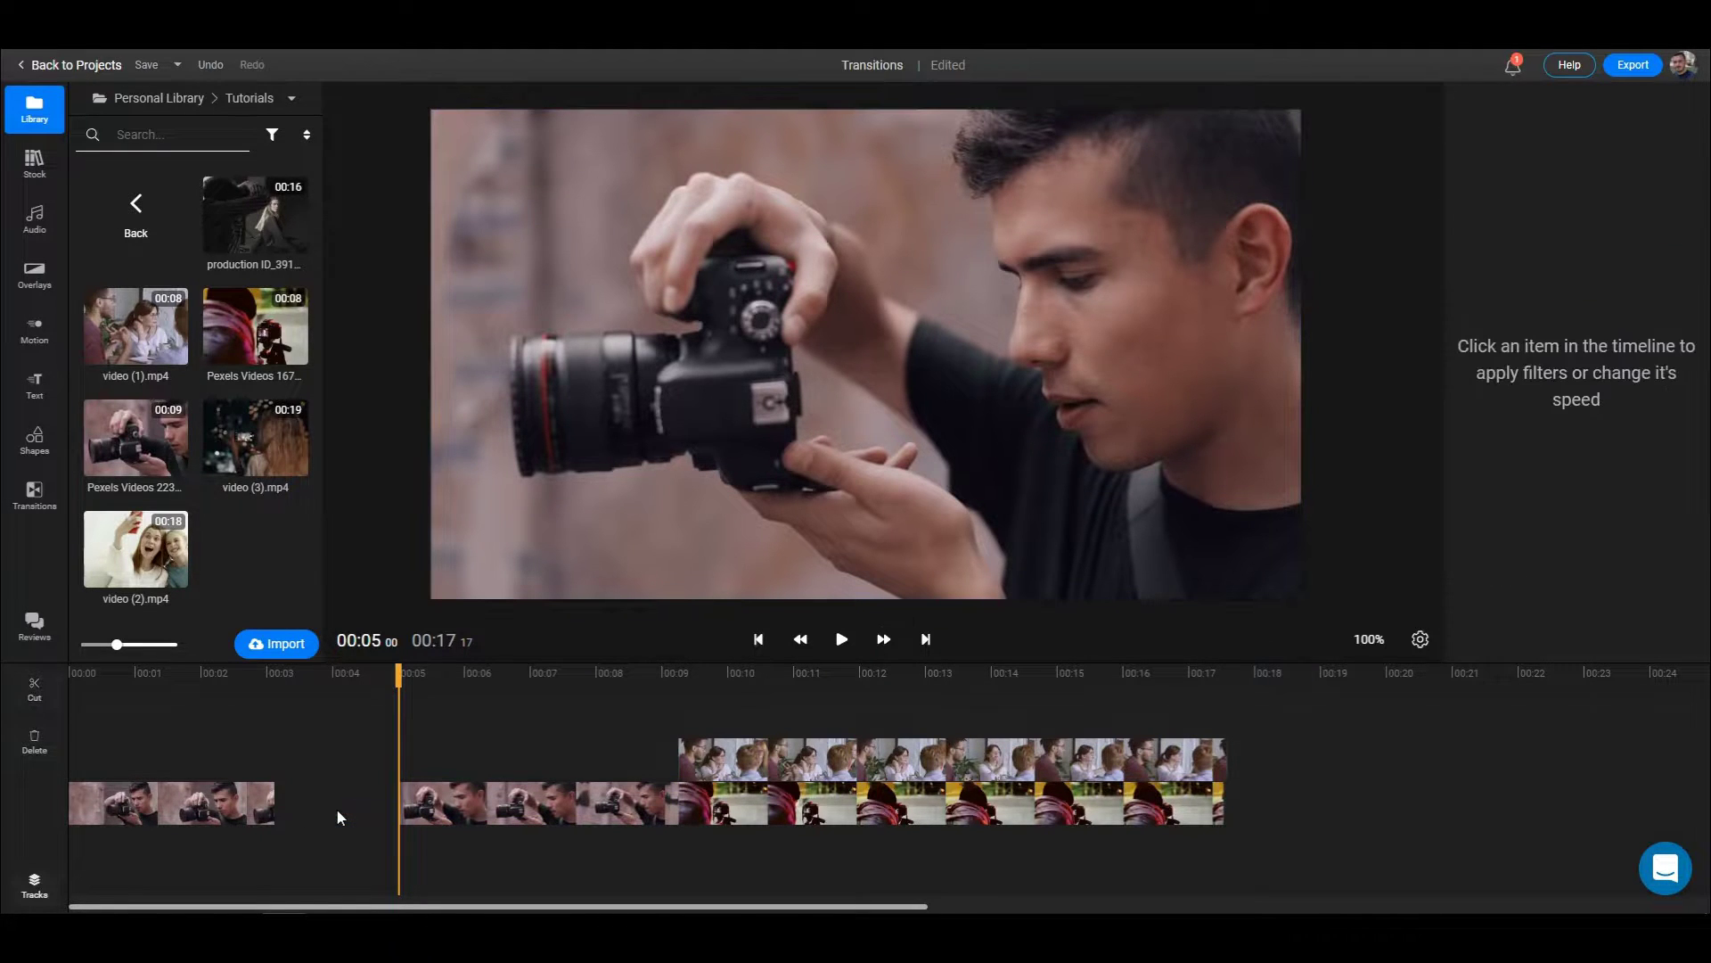
pyautogui.click(566, 809)
# Play back from about 00:01 to review the cut.
pyautogui.click(265, 685)
pyautogui.moveTo(266, 686); pyautogui.dragTo(185, 685)
pyautogui.press('space')
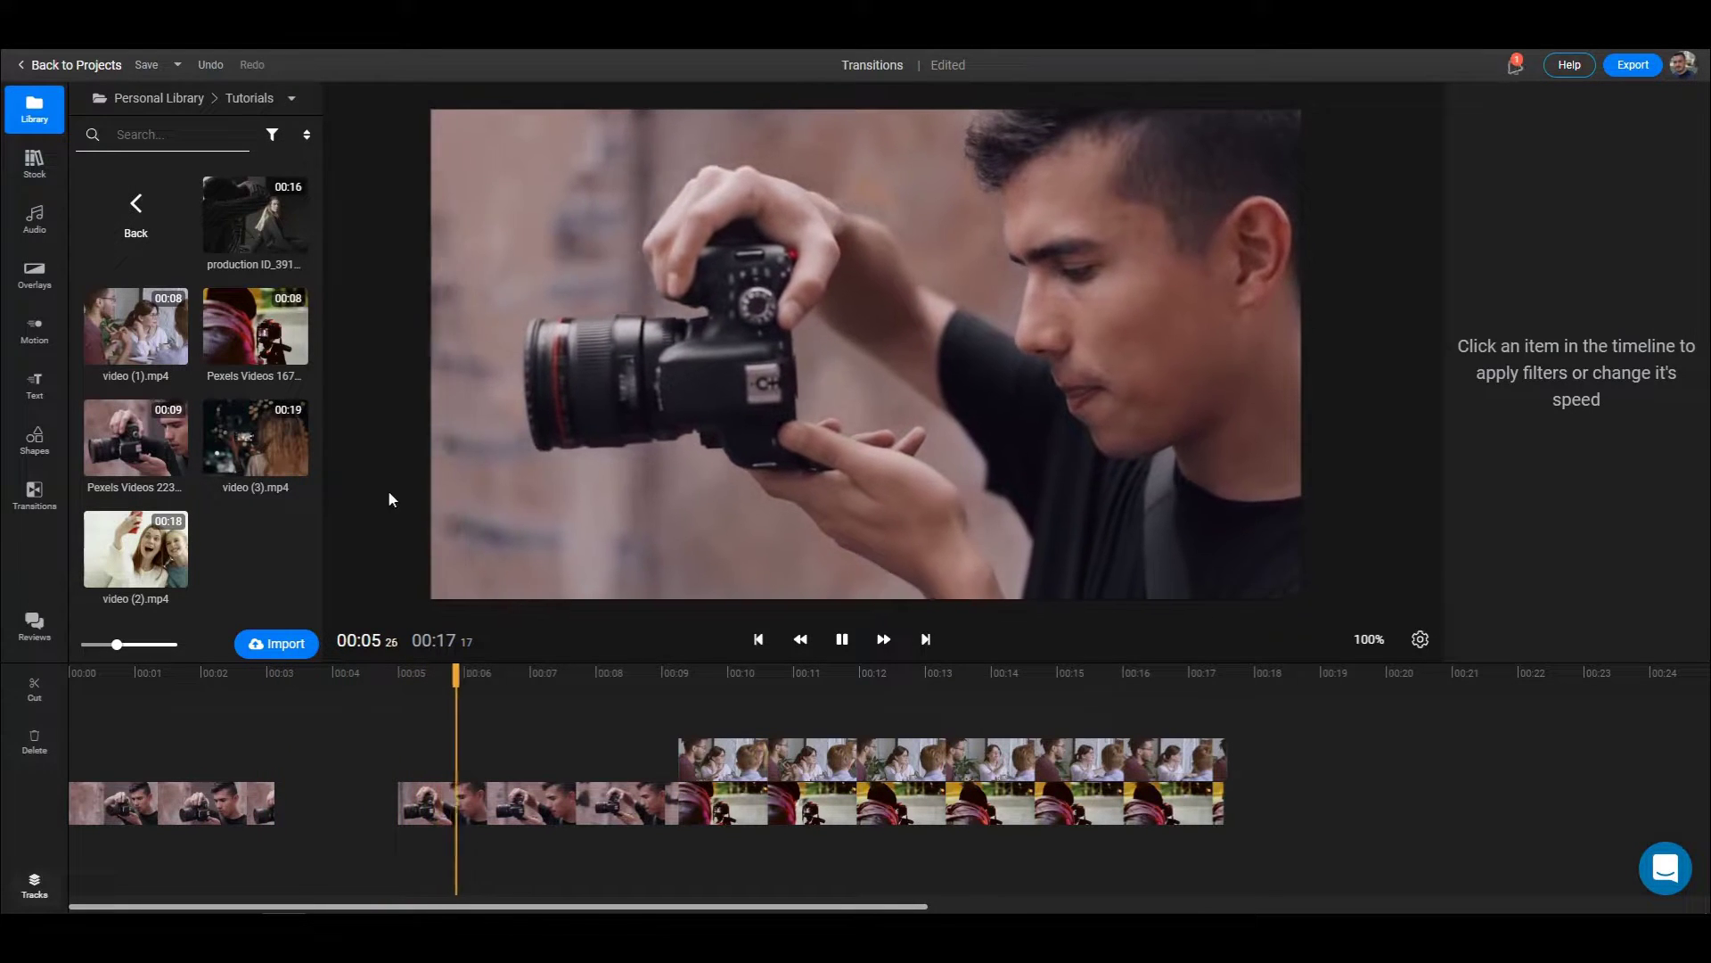
pyautogui.click(842, 640)
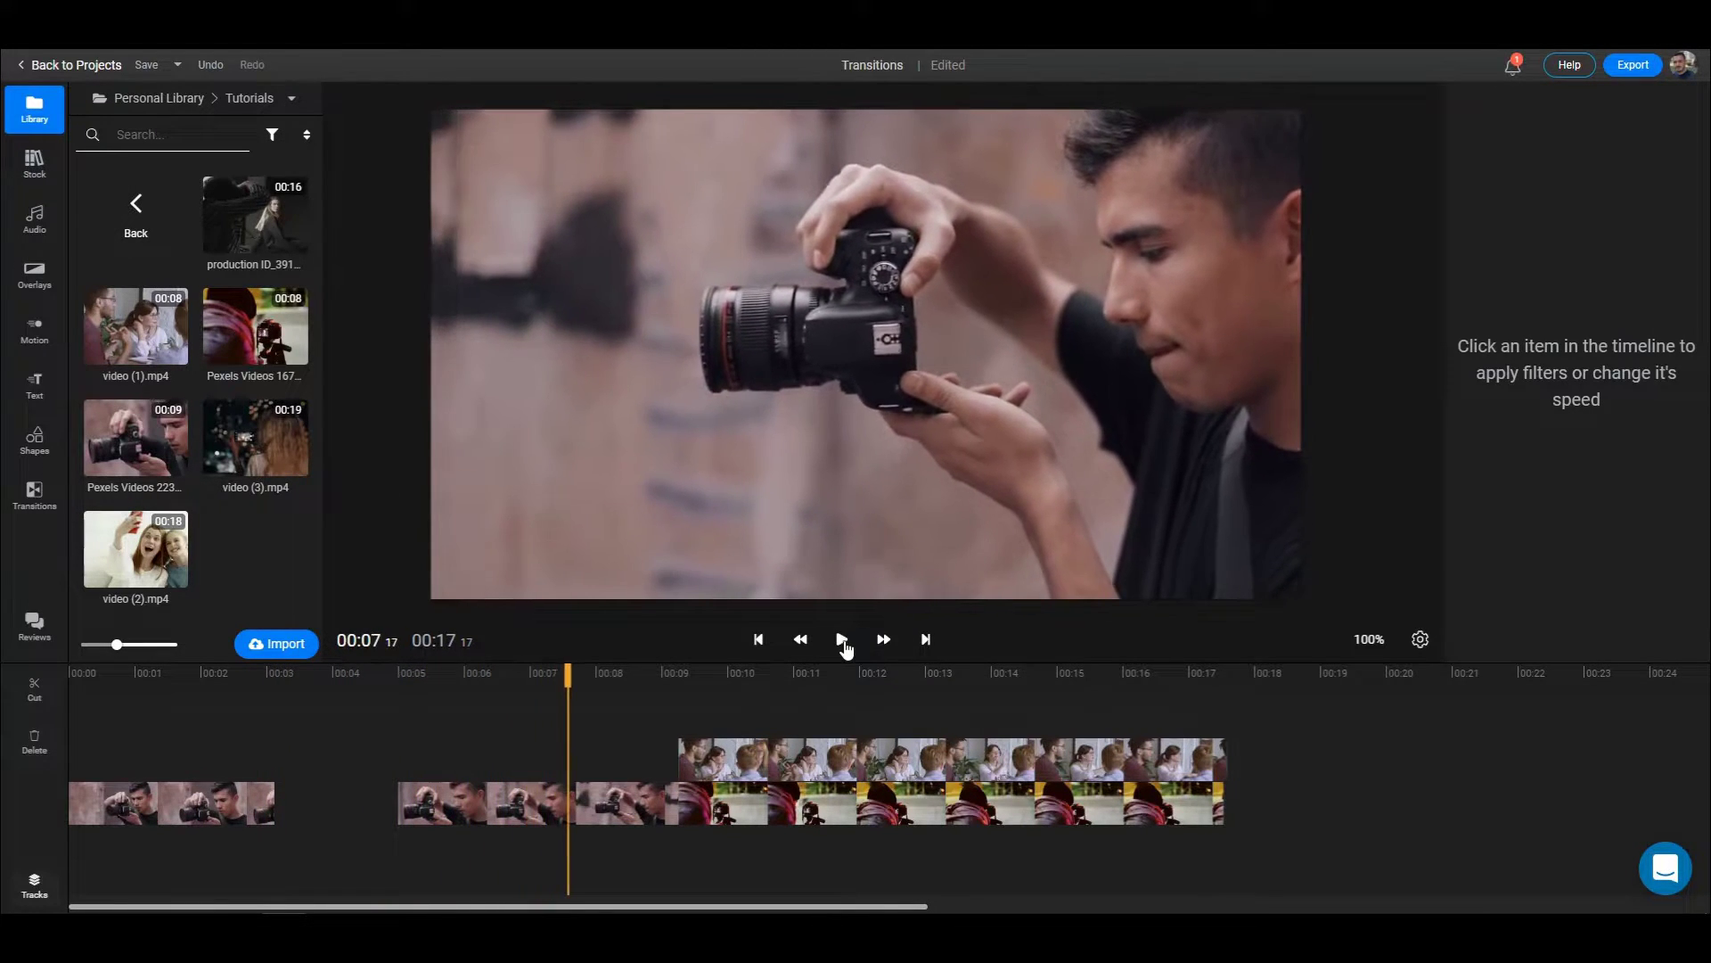
# Slide the later camera piece left against the first piece and play the joined cut.
pyautogui.click(524, 813)
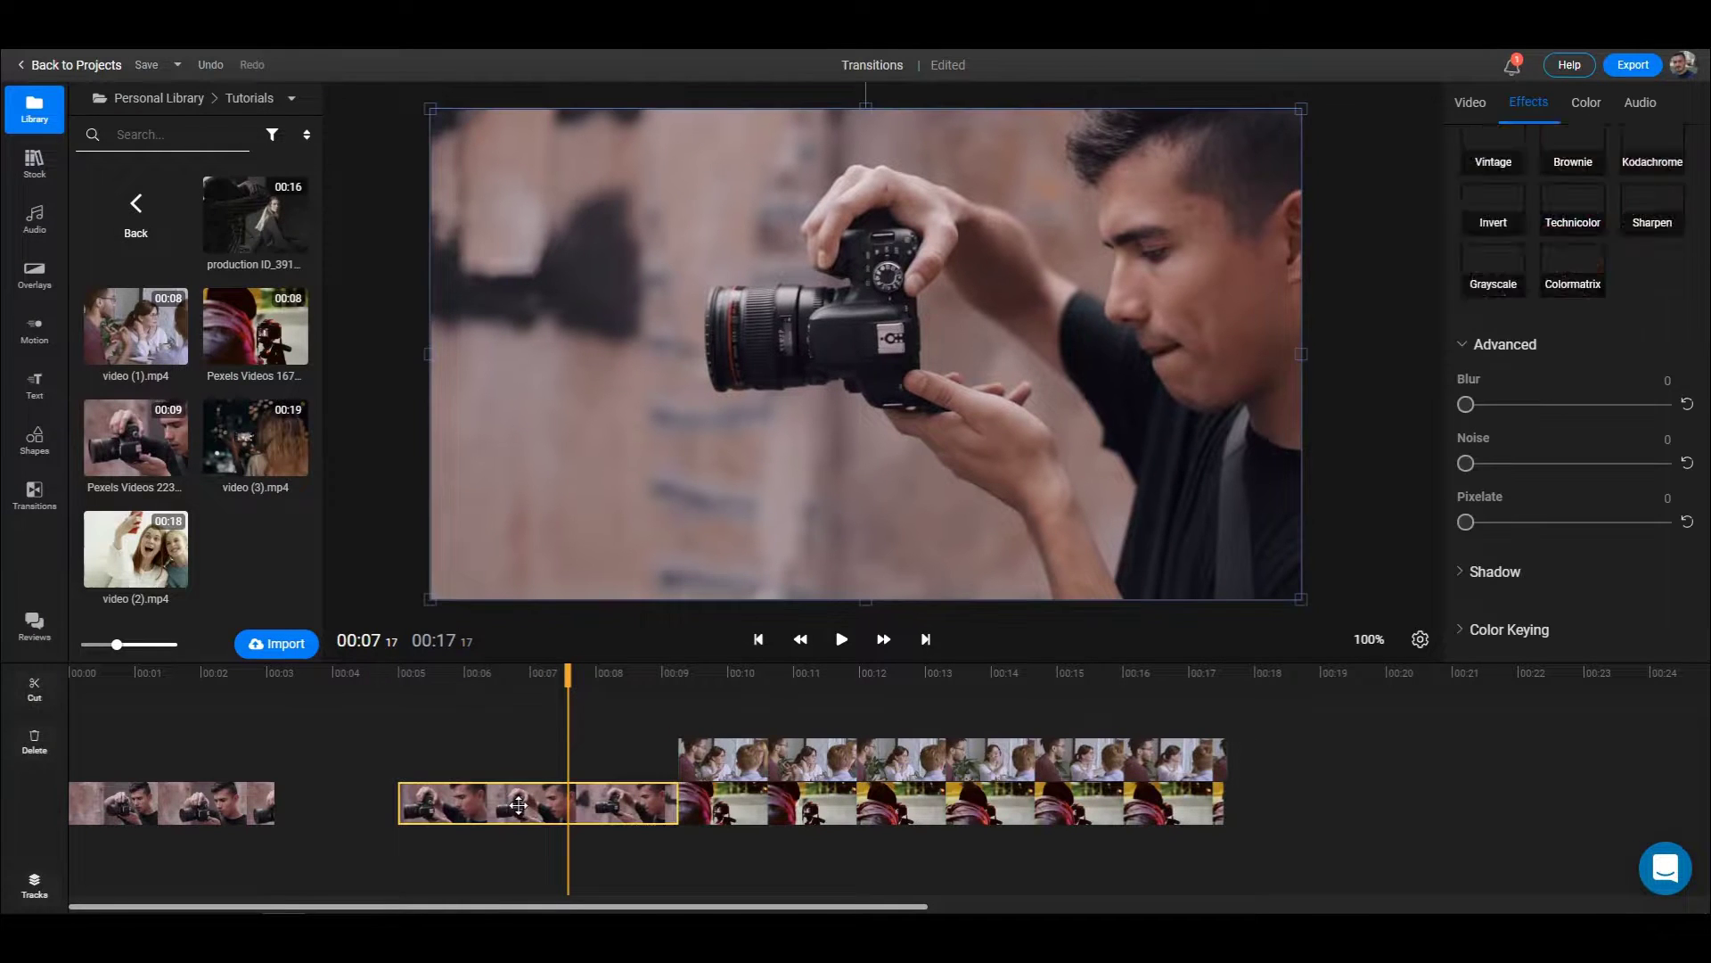
pyautogui.moveTo(530, 810); pyautogui.dragTo(403, 808)
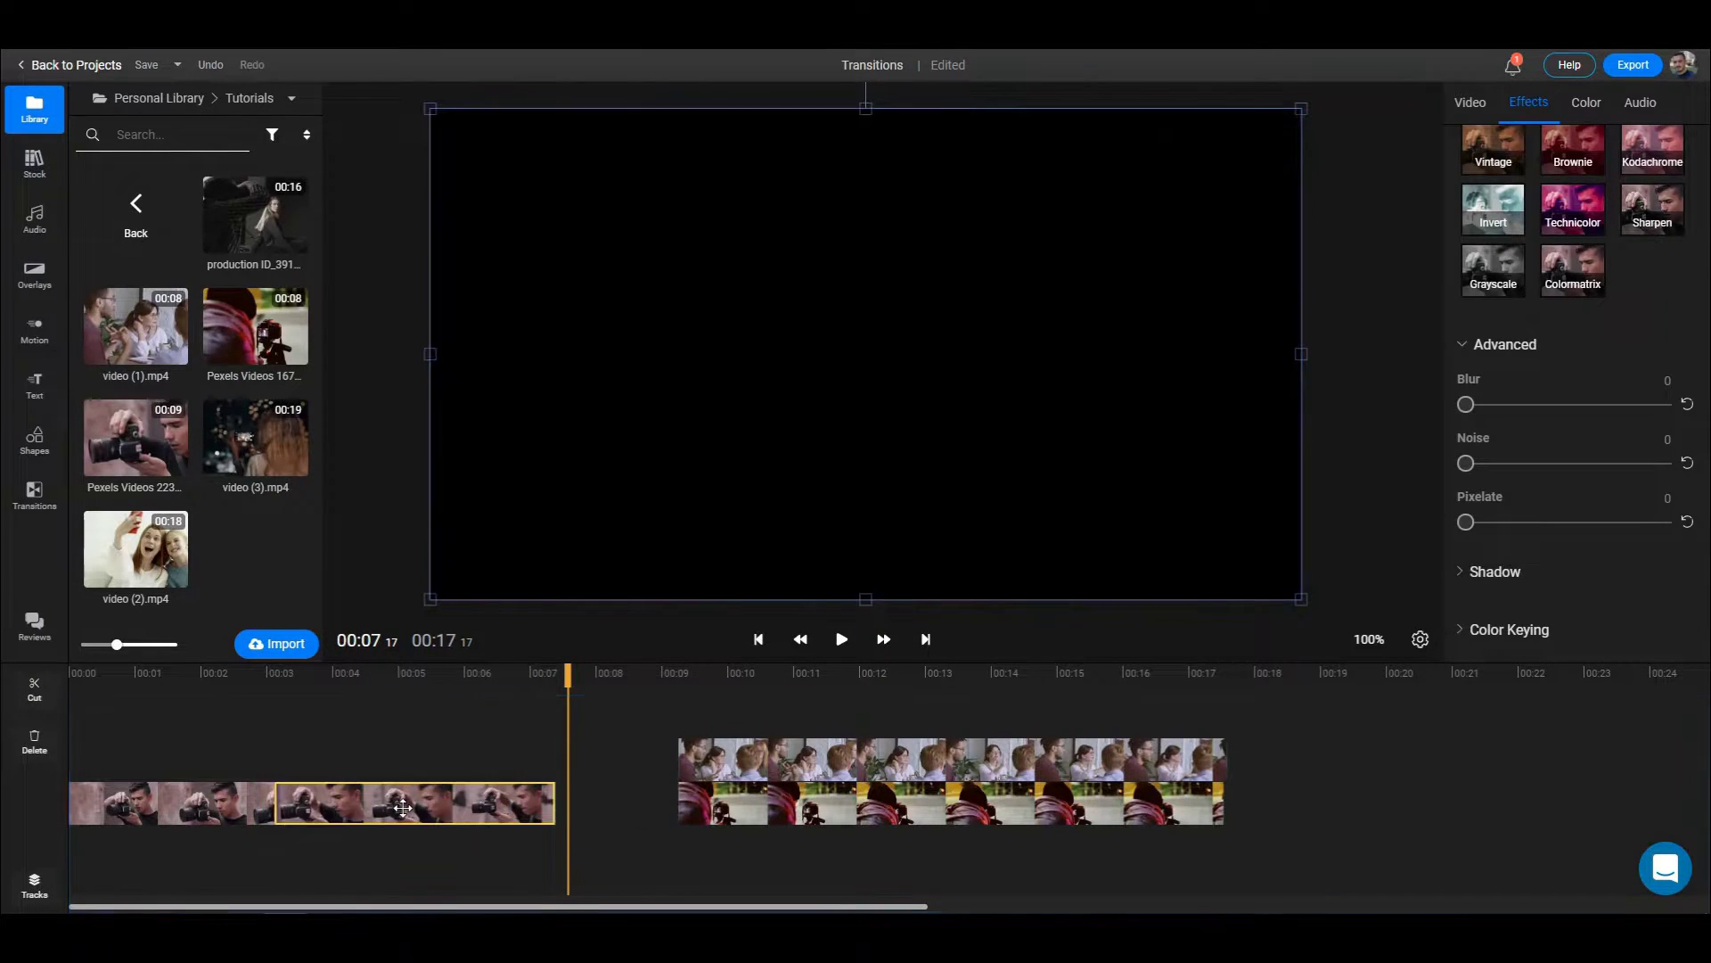
pyautogui.click(206, 683)
pyautogui.click(376, 473)
pyautogui.press('space')
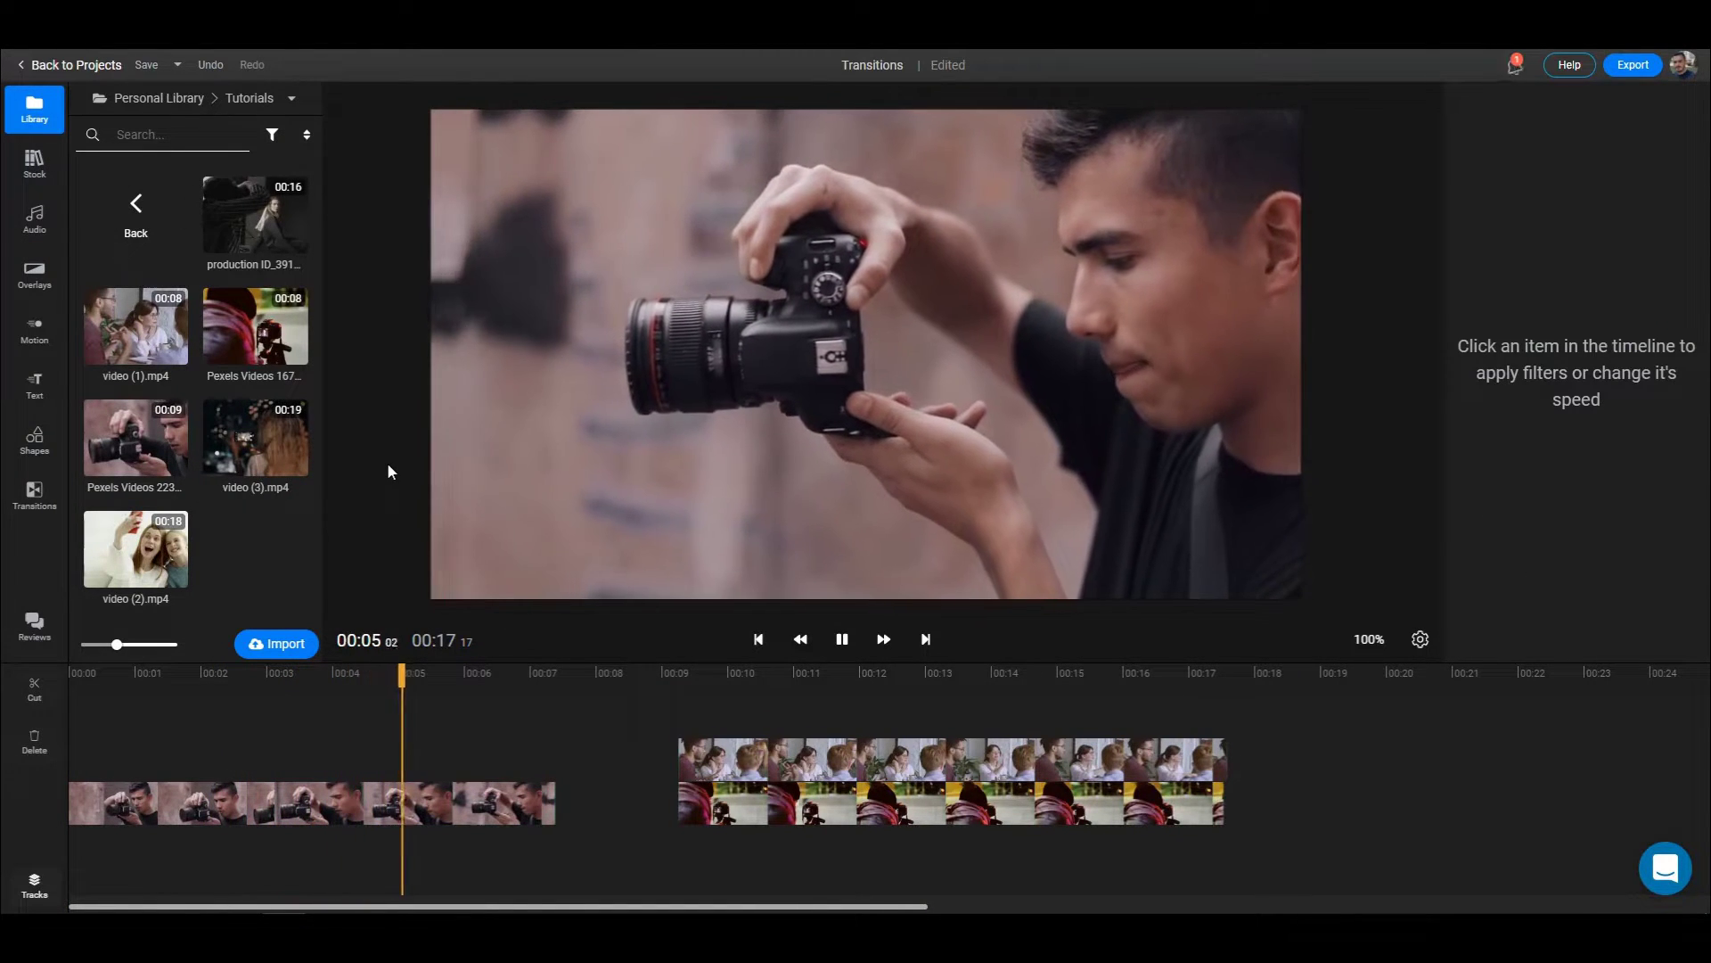
pyautogui.press('space')
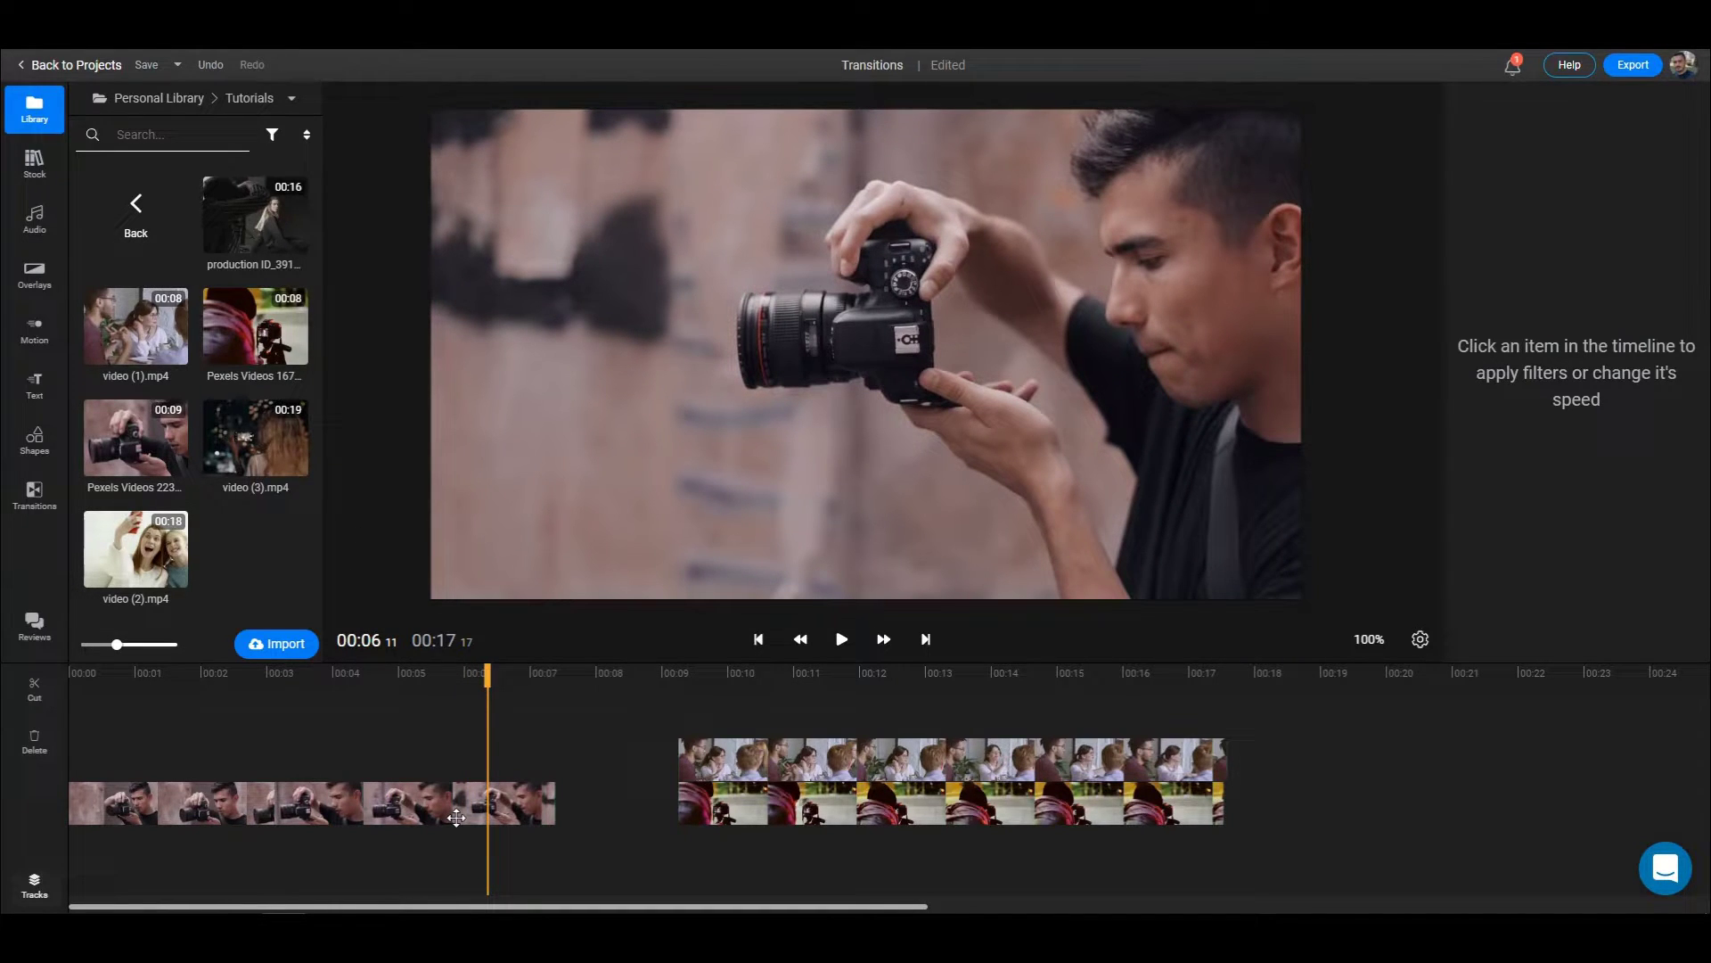
pyautogui.click(338, 801)
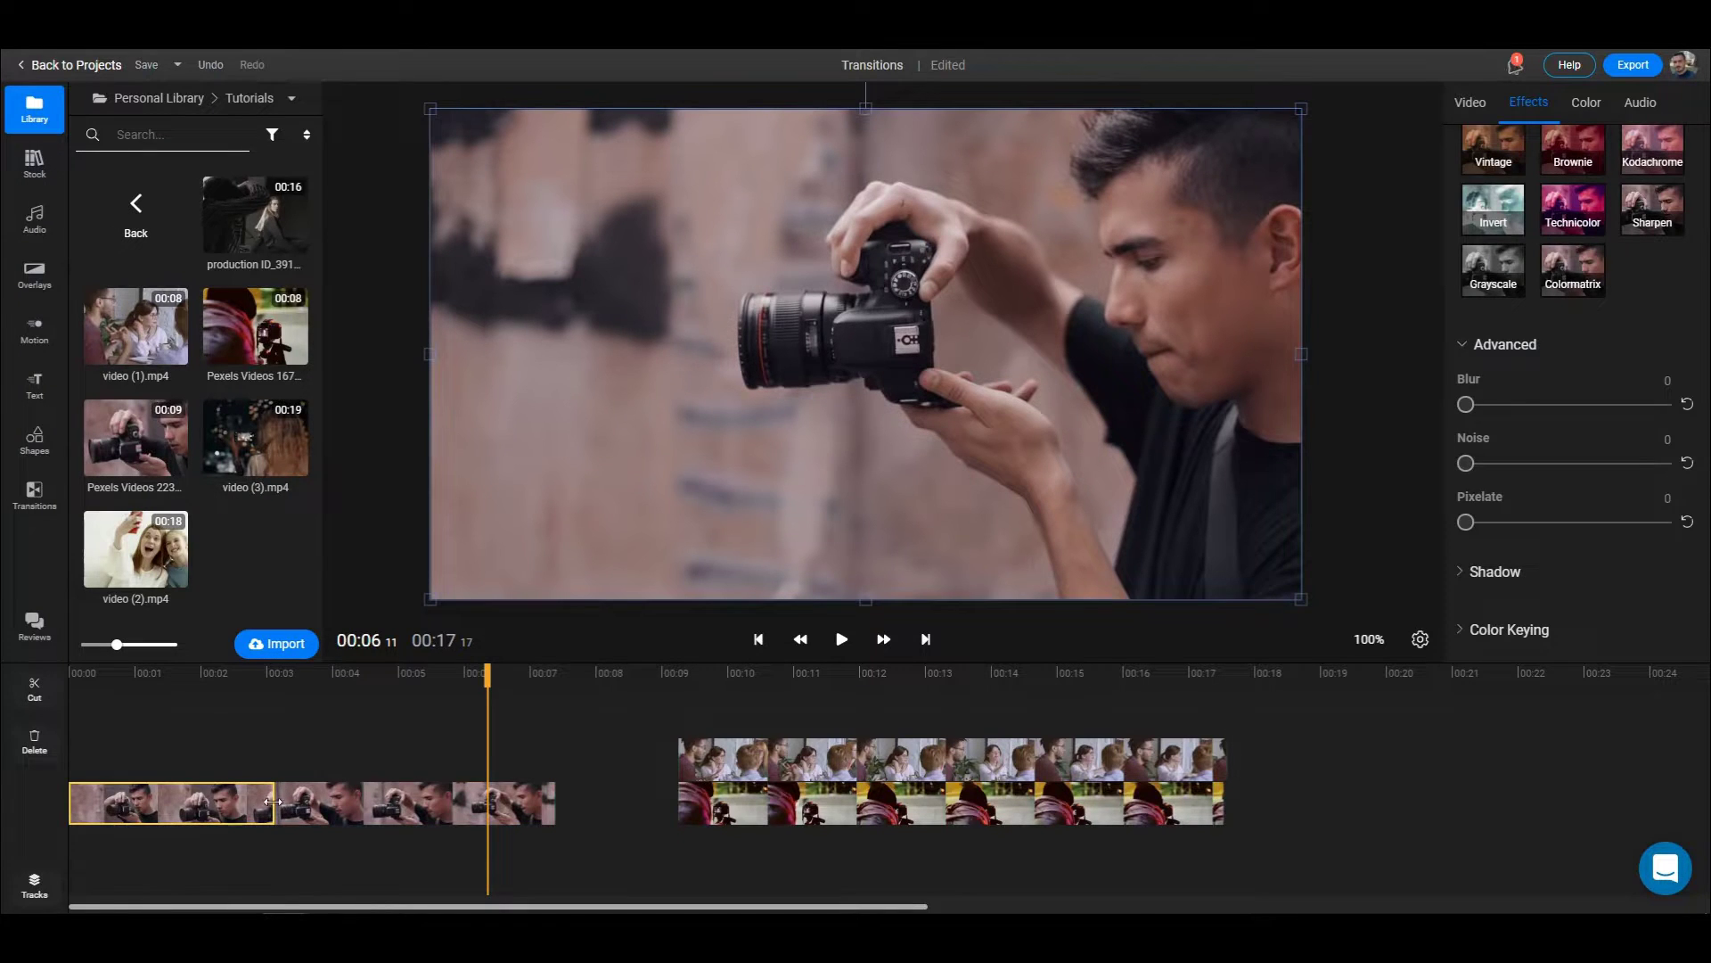
pyautogui.click(313, 803)
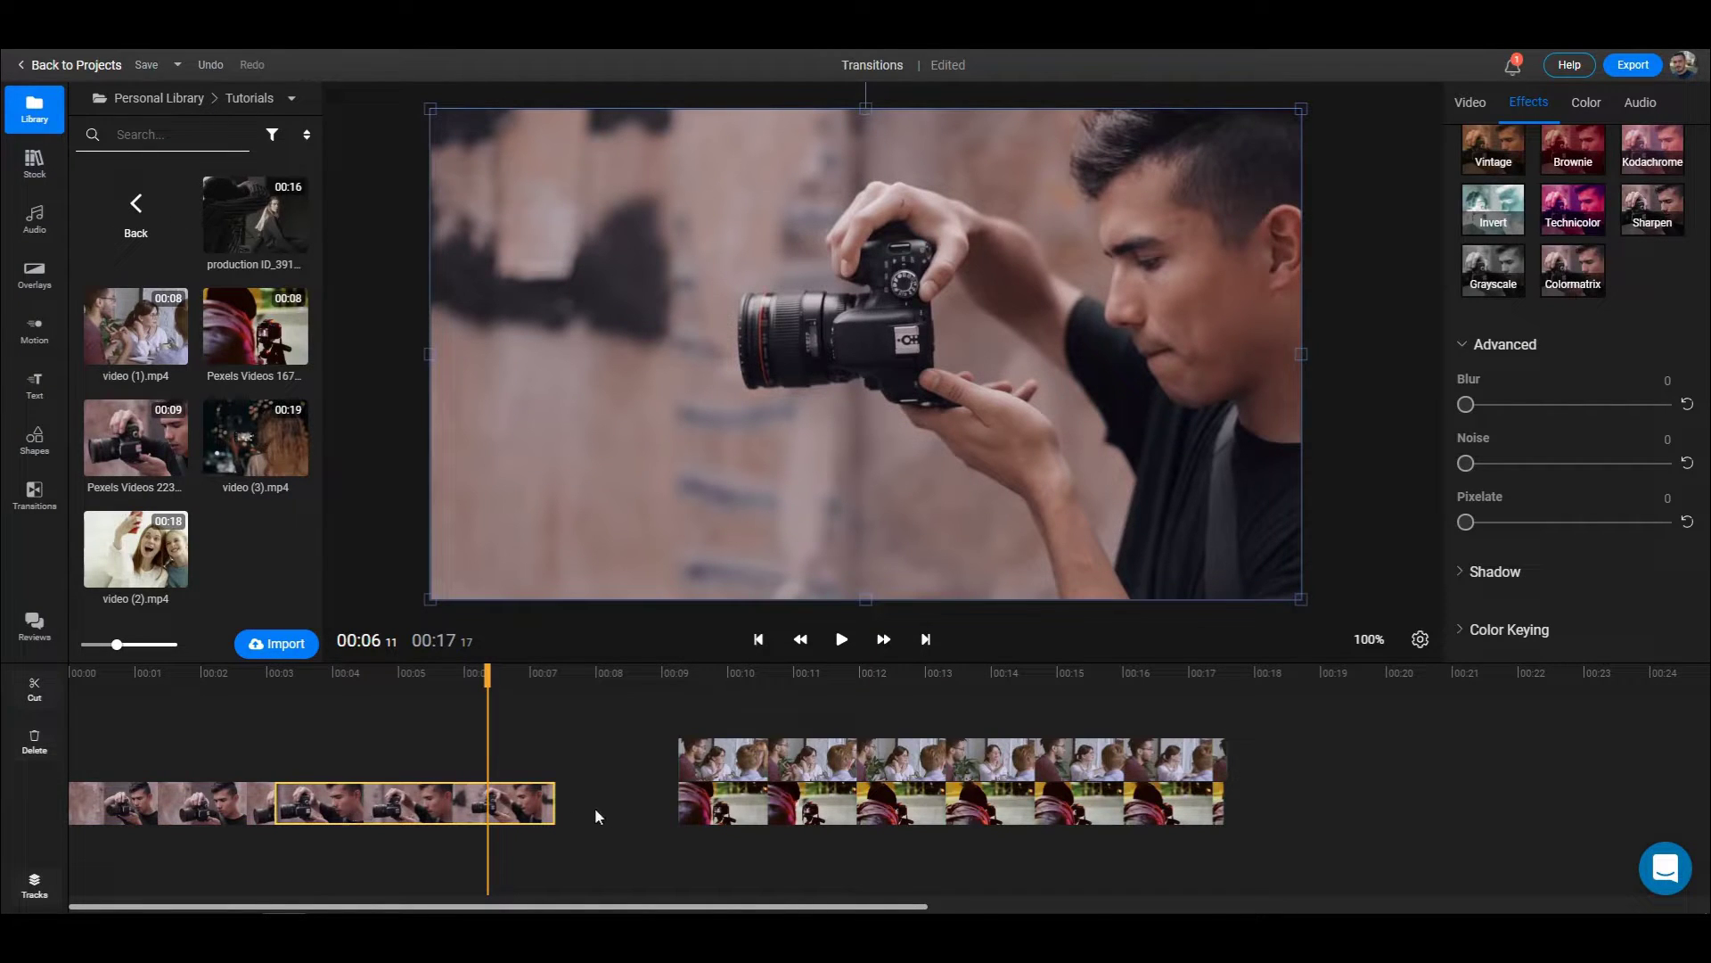
pyautogui.click(696, 804)
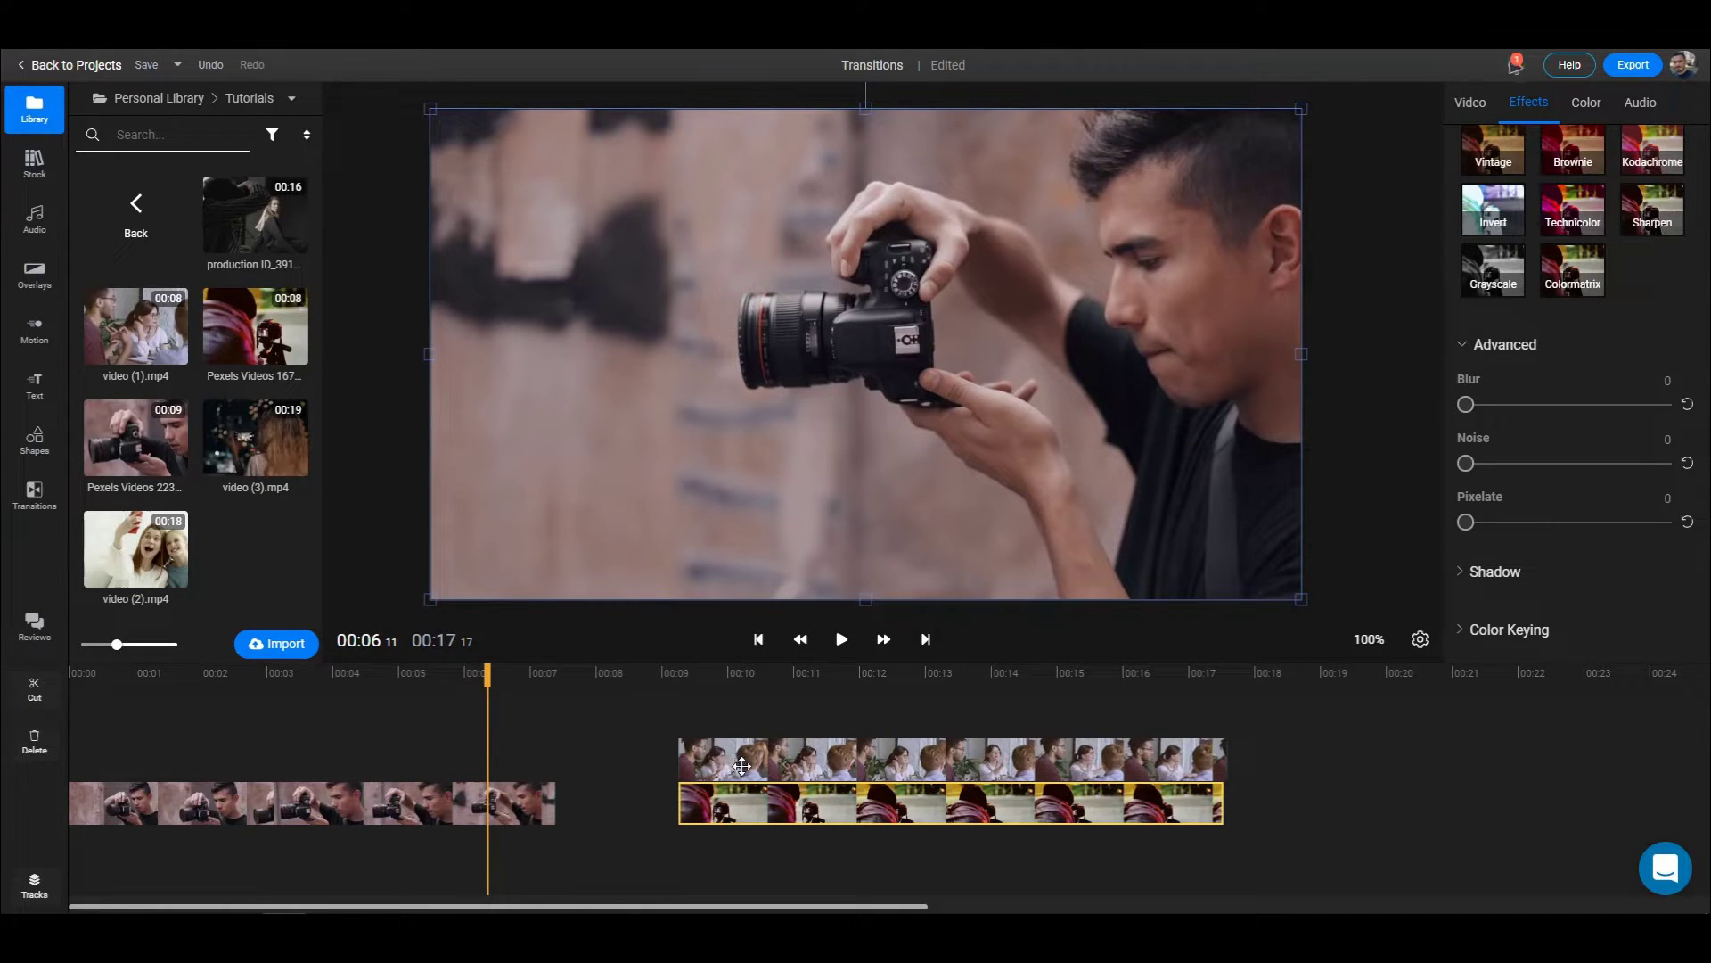
# Slide the night clip and inset overlay together to the camera footage's end, then play the 00:15 edit.
pyautogui.keyDown('shift'); pyautogui.click(741, 767); pyautogui.keyUp('shift')
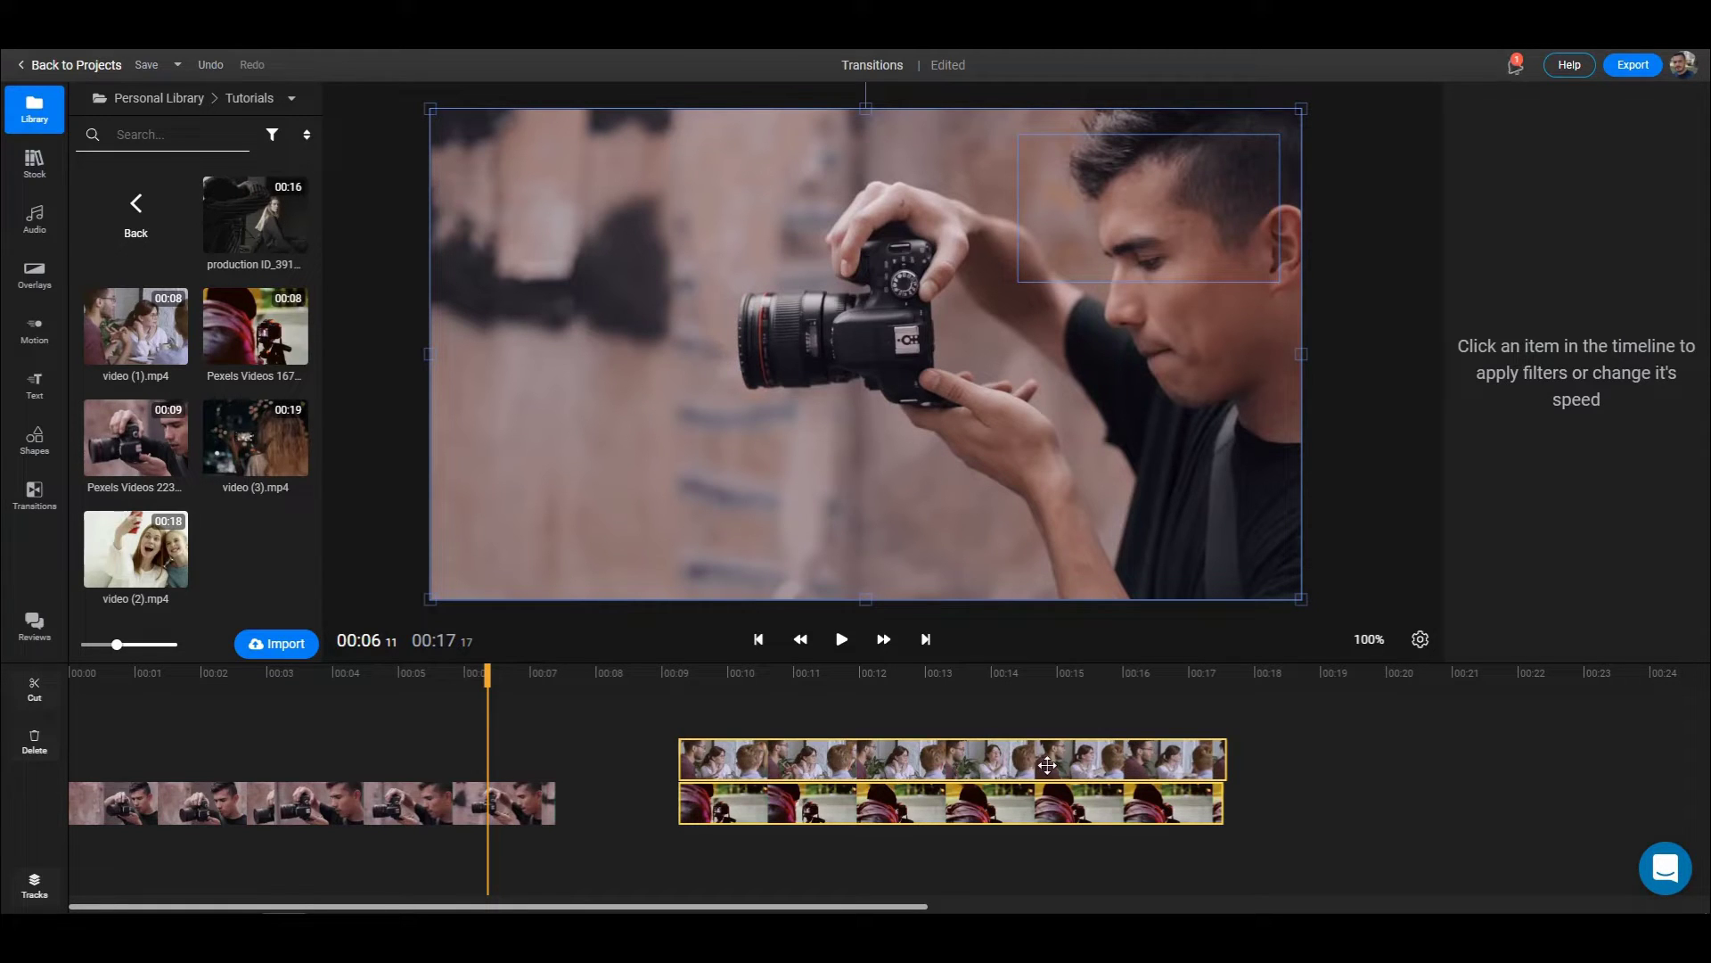
pyautogui.moveTo(1047, 765); pyautogui.dragTo(955, 777)
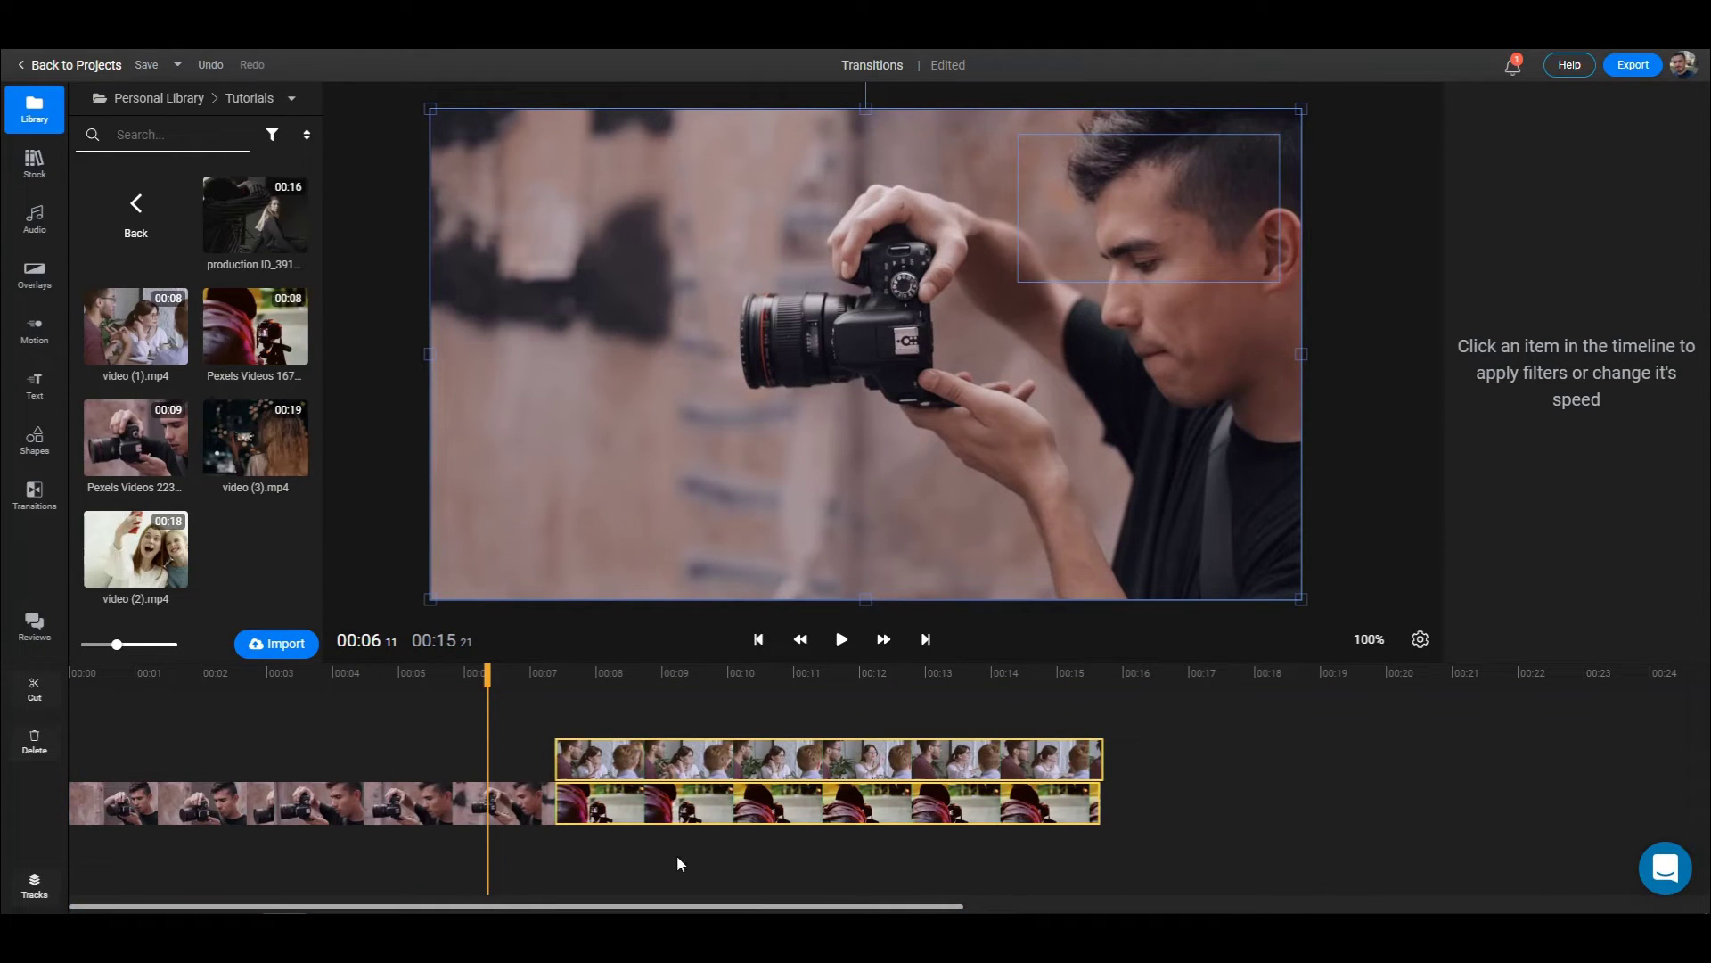
pyautogui.click(841, 639)
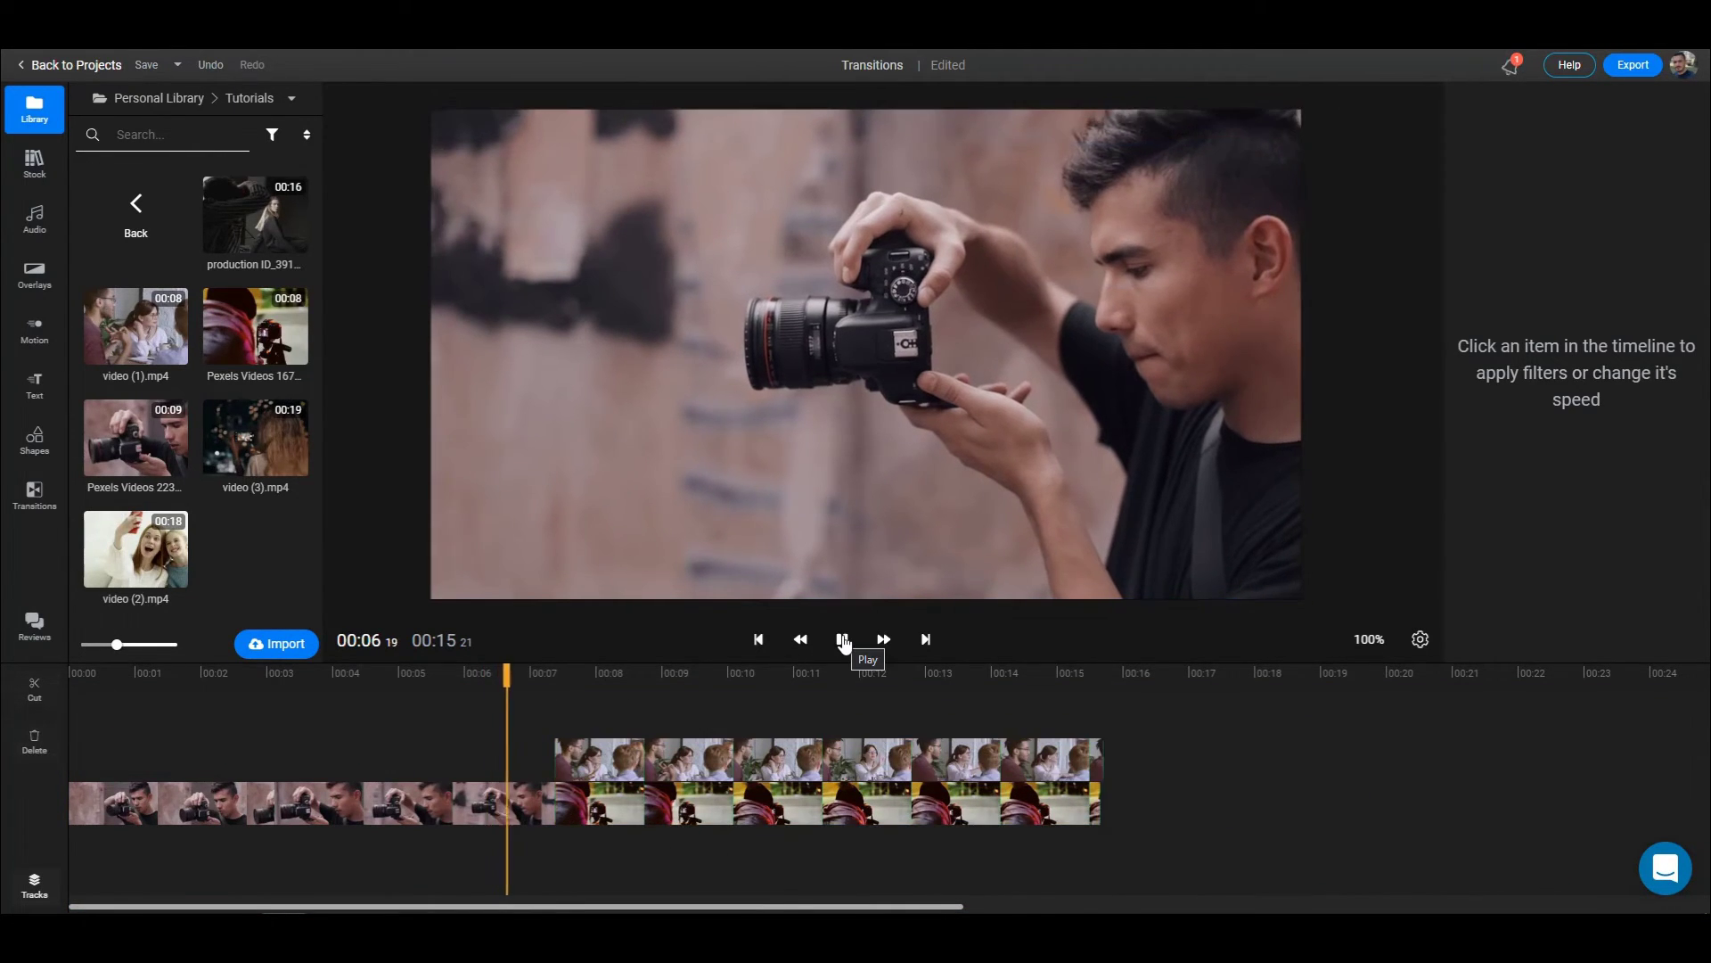